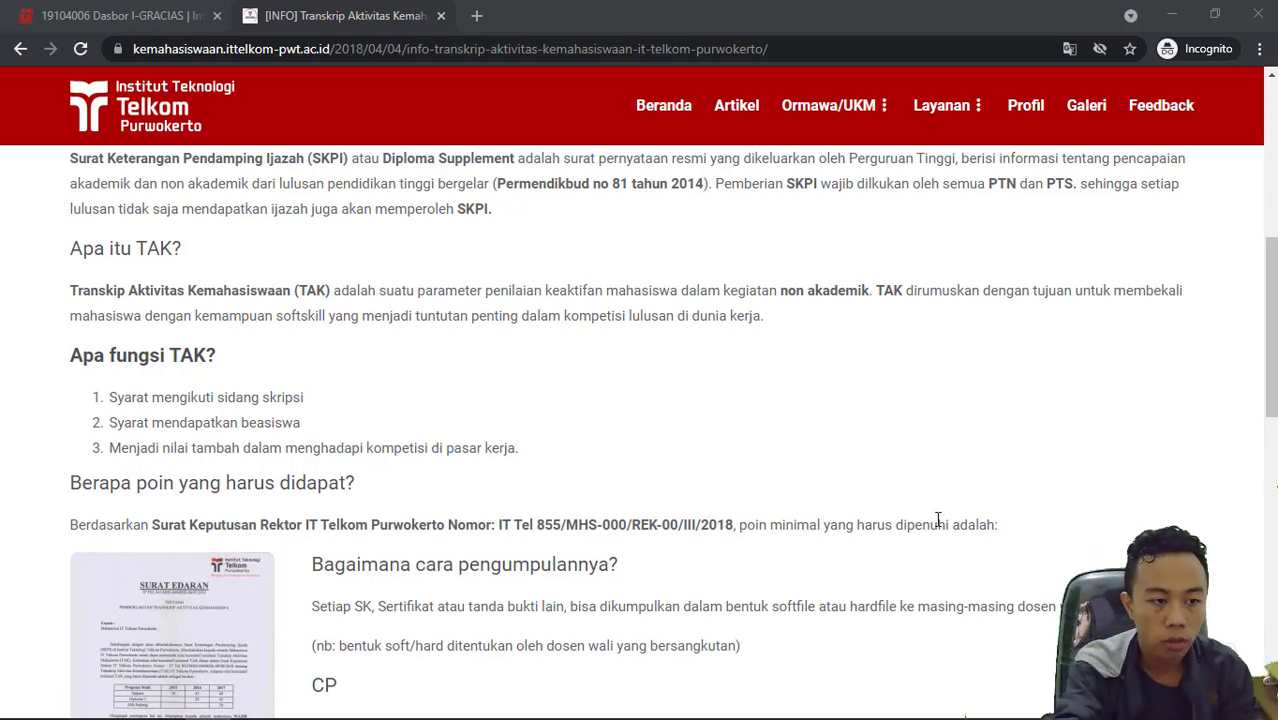
# Open the Surat Edaran image from the TAK article separately, enlarge it to examine the minimum points table, and close it.
pyautogui.scroll(-3, 698, 456)
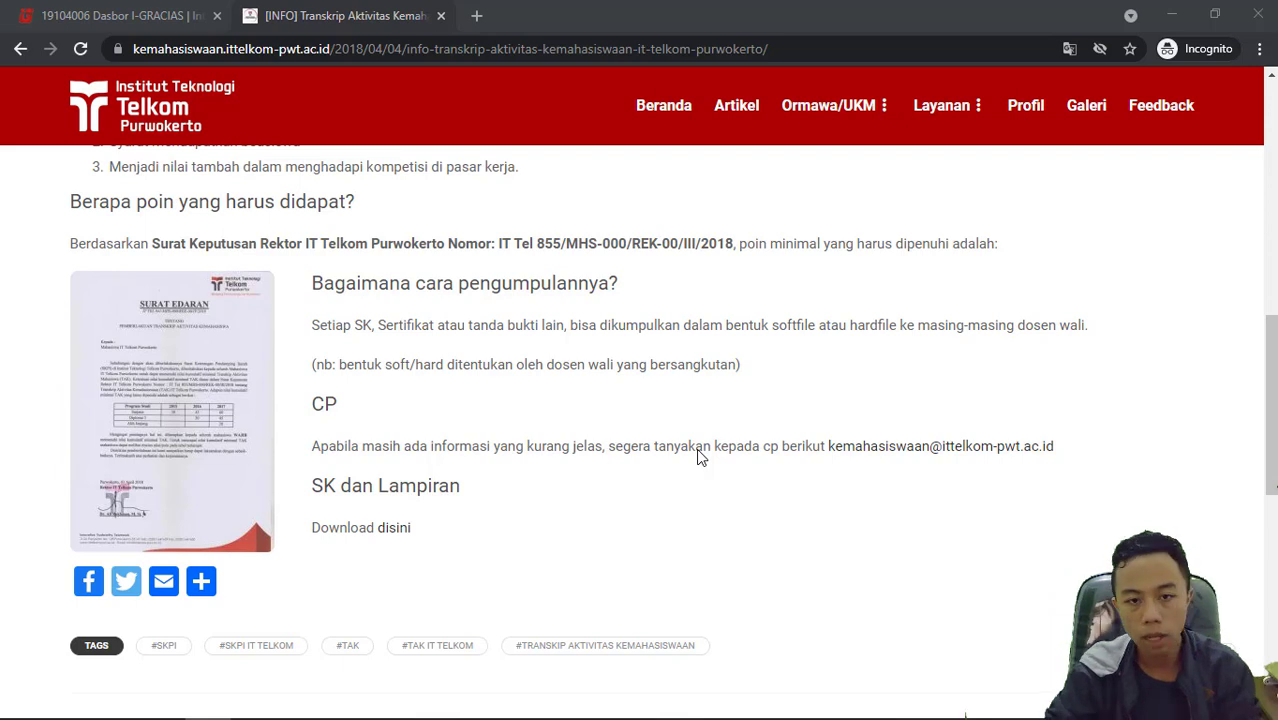
pyautogui.rightClick(184, 309)
pyautogui.click(226, 327)
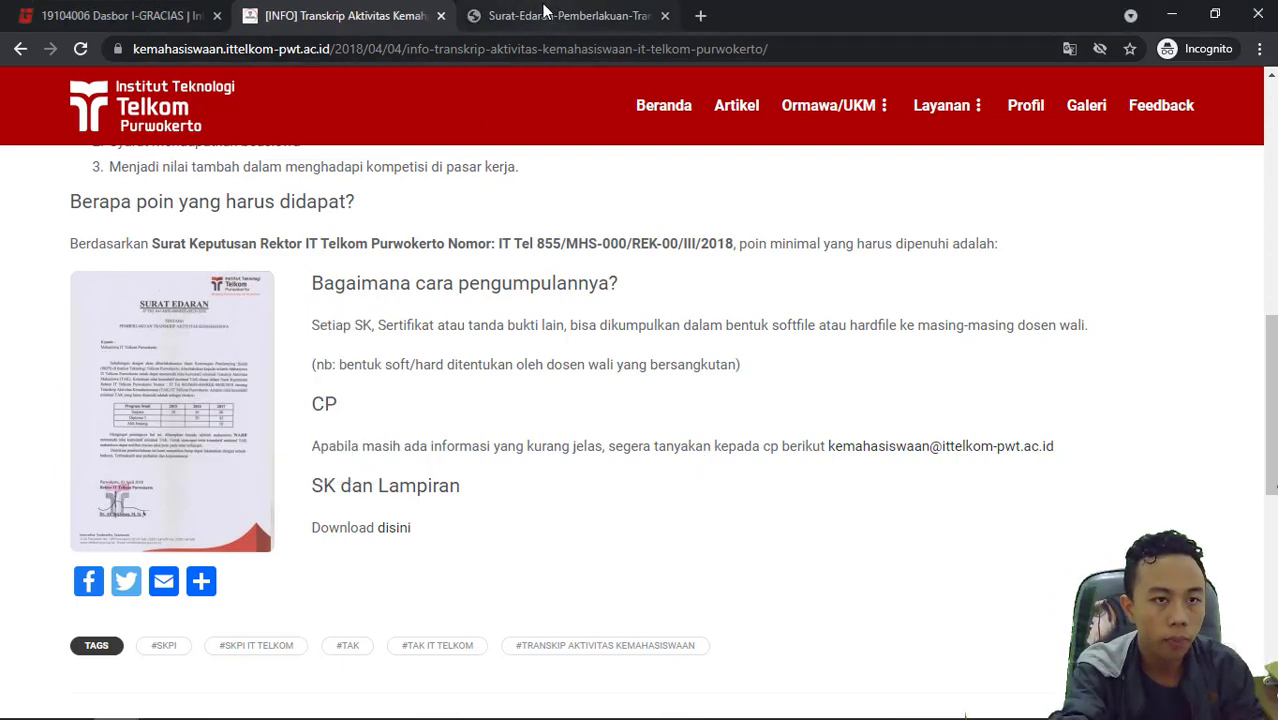
pyautogui.click(560, 15)
pyautogui.click(665, 15)
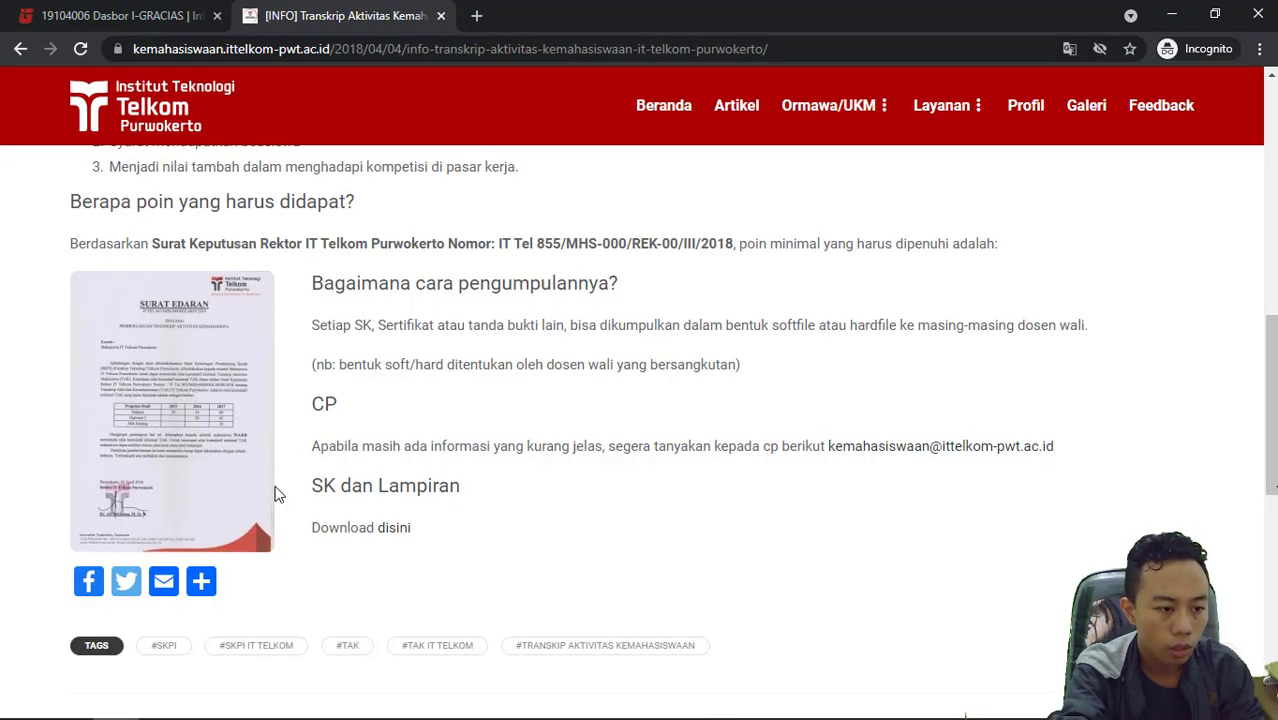
pyautogui.rightClick(150, 412)
pyautogui.click(188, 428)
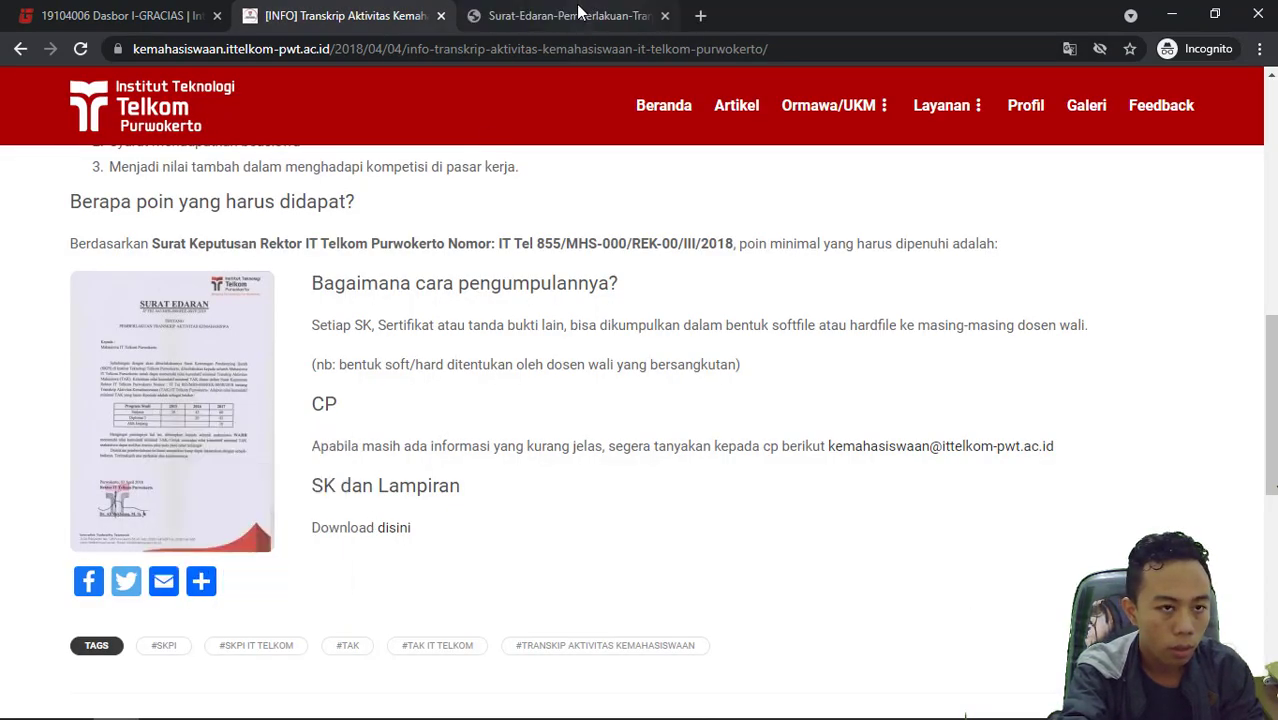
pyautogui.click(560, 15)
pyautogui.scroll(5, 697, 400)
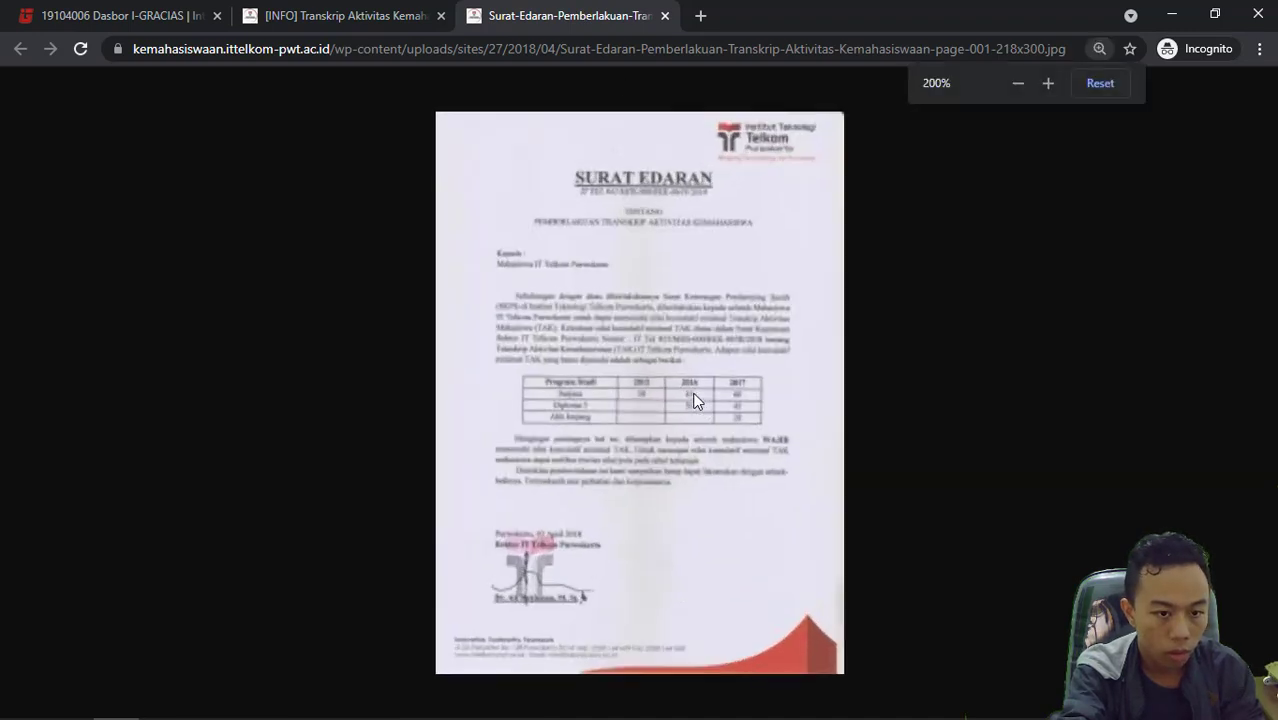
pyautogui.scroll(-1, 697, 400)
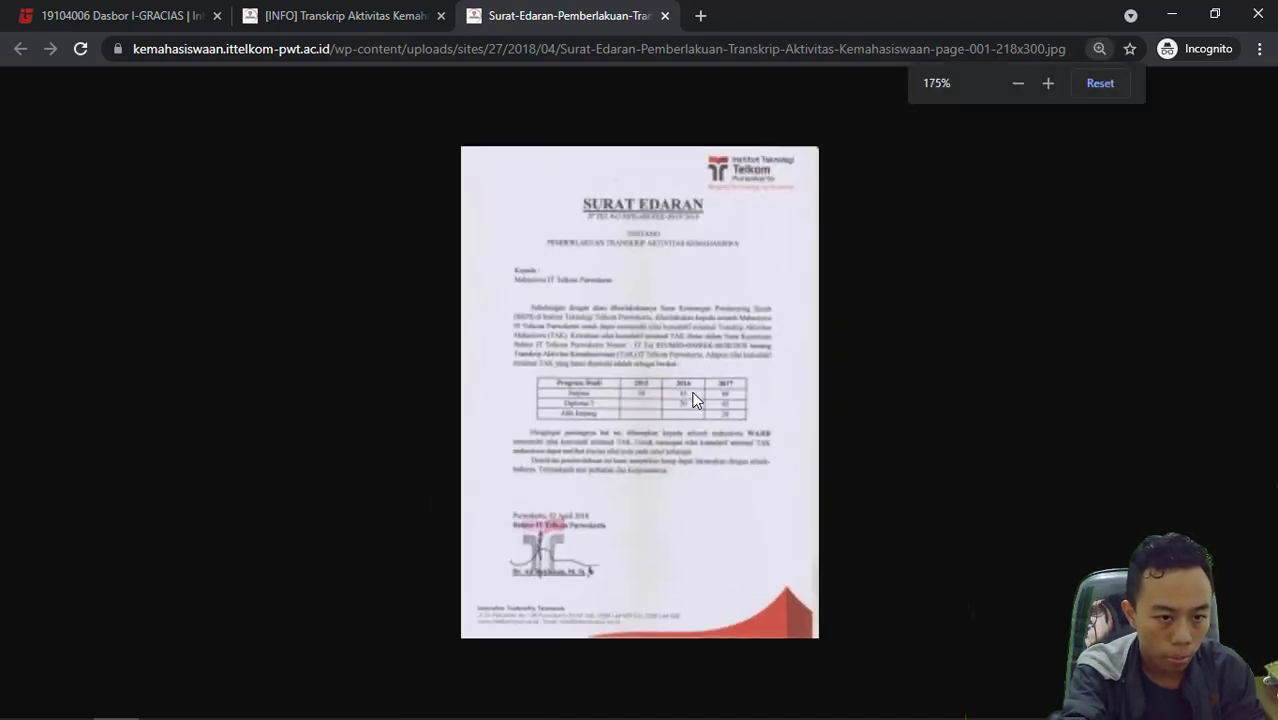
pyautogui.click(665, 16)
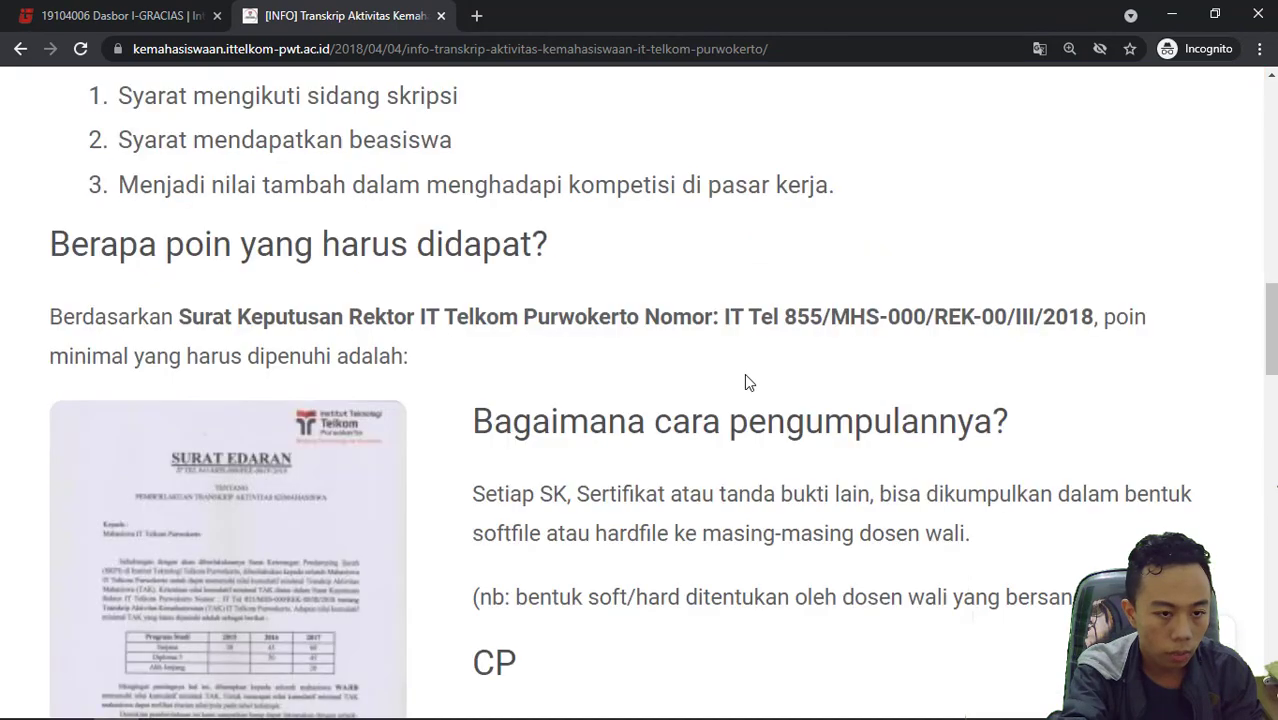
# Reset the TAK article's zoom to 100% and review its sections on required points and evidence submission.
pyautogui.scroll(-3, 745, 376)
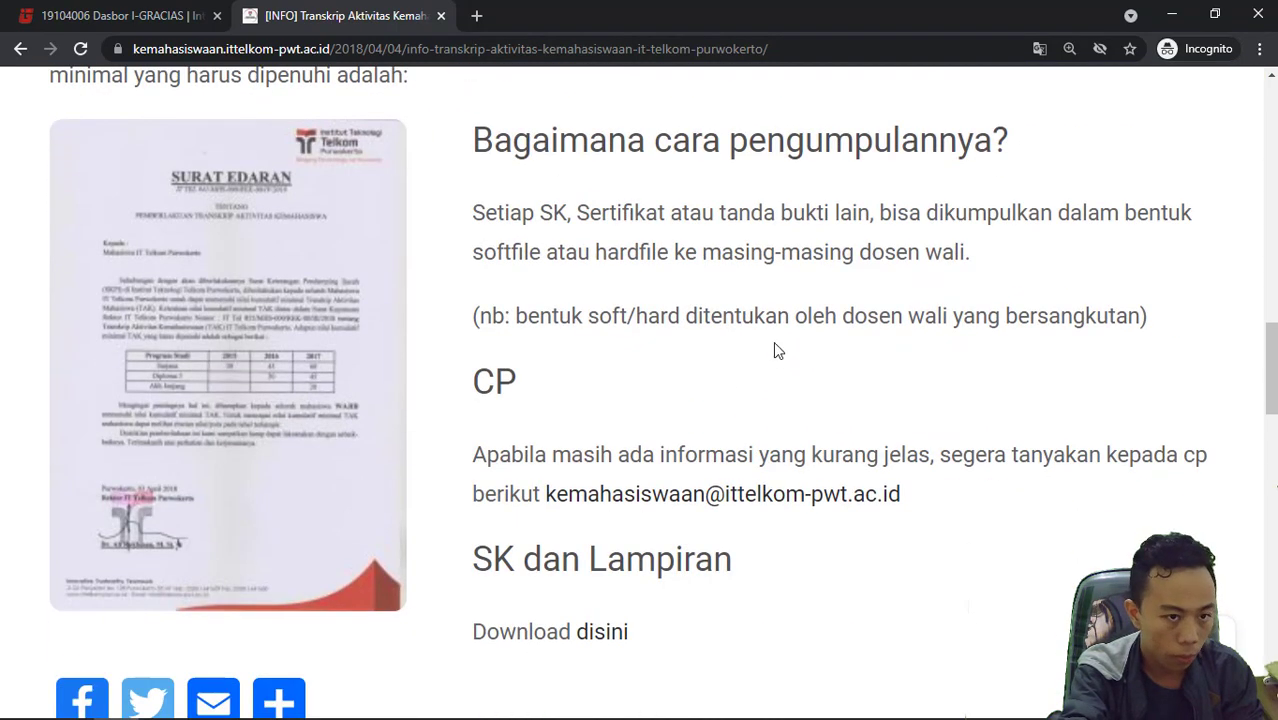
pyautogui.scroll(-1, 771, 343)
pyautogui.click(1100, 85)
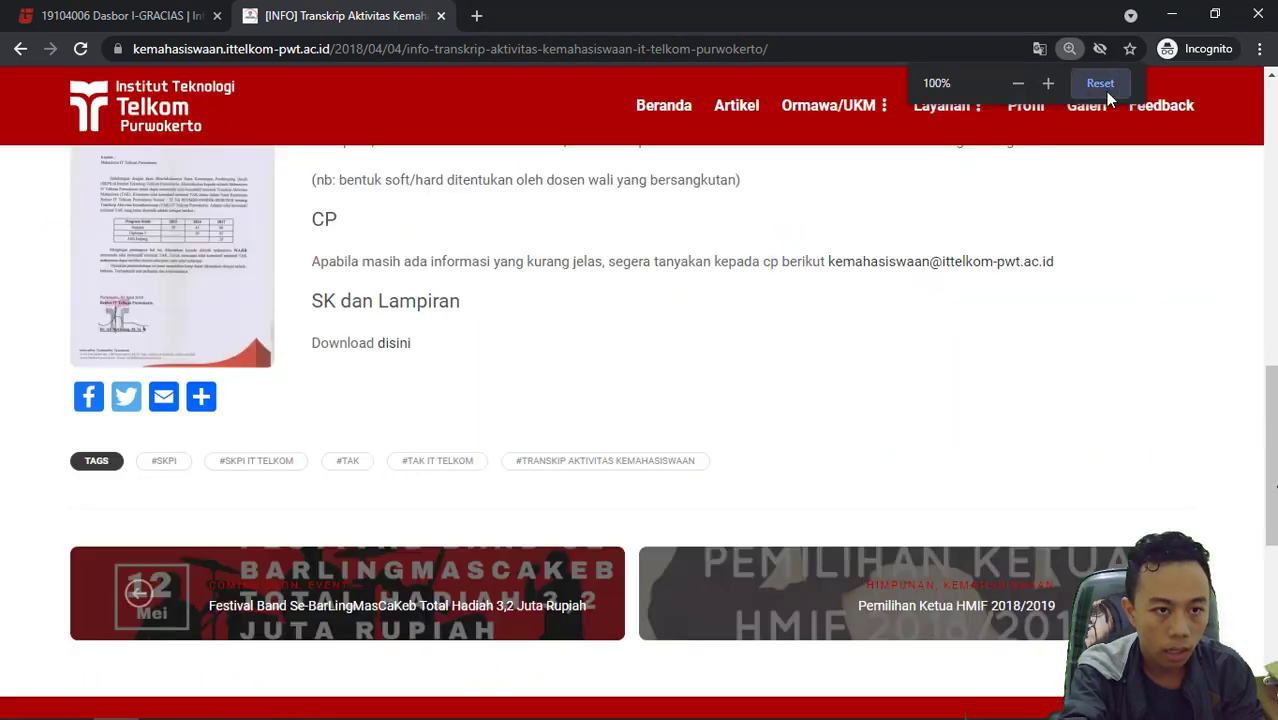
pyautogui.scroll(3, 997, 372)
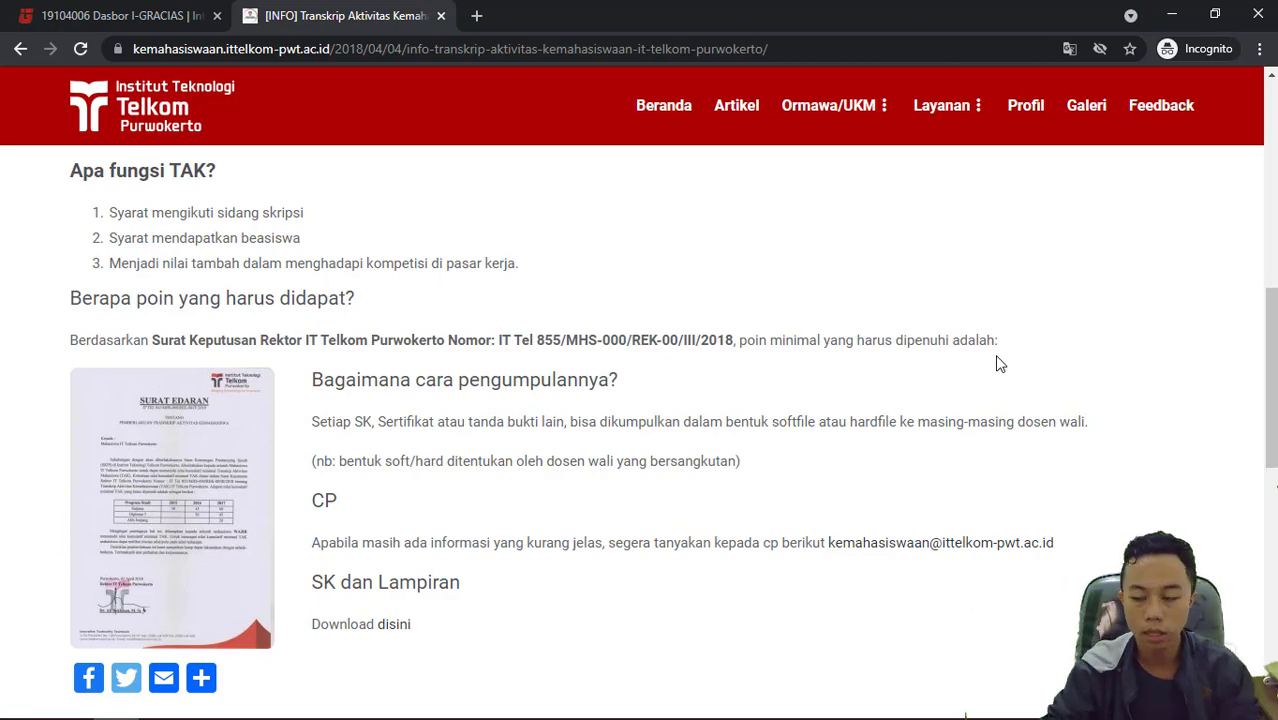
# Switch to the i-Gracias dashboard and open the Input TAK Mahasiswa form under TAK Mahasiswa.
pyautogui.click(88, 14)
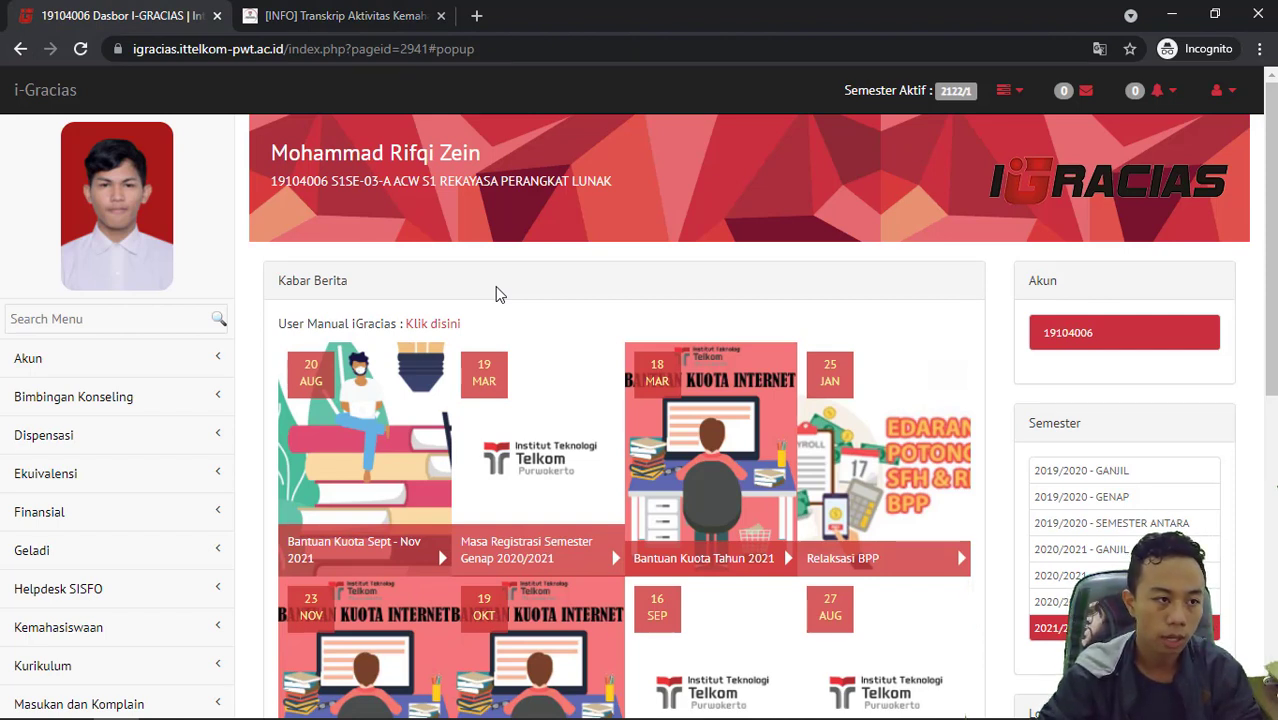
pyautogui.scroll(-5, 499, 293)
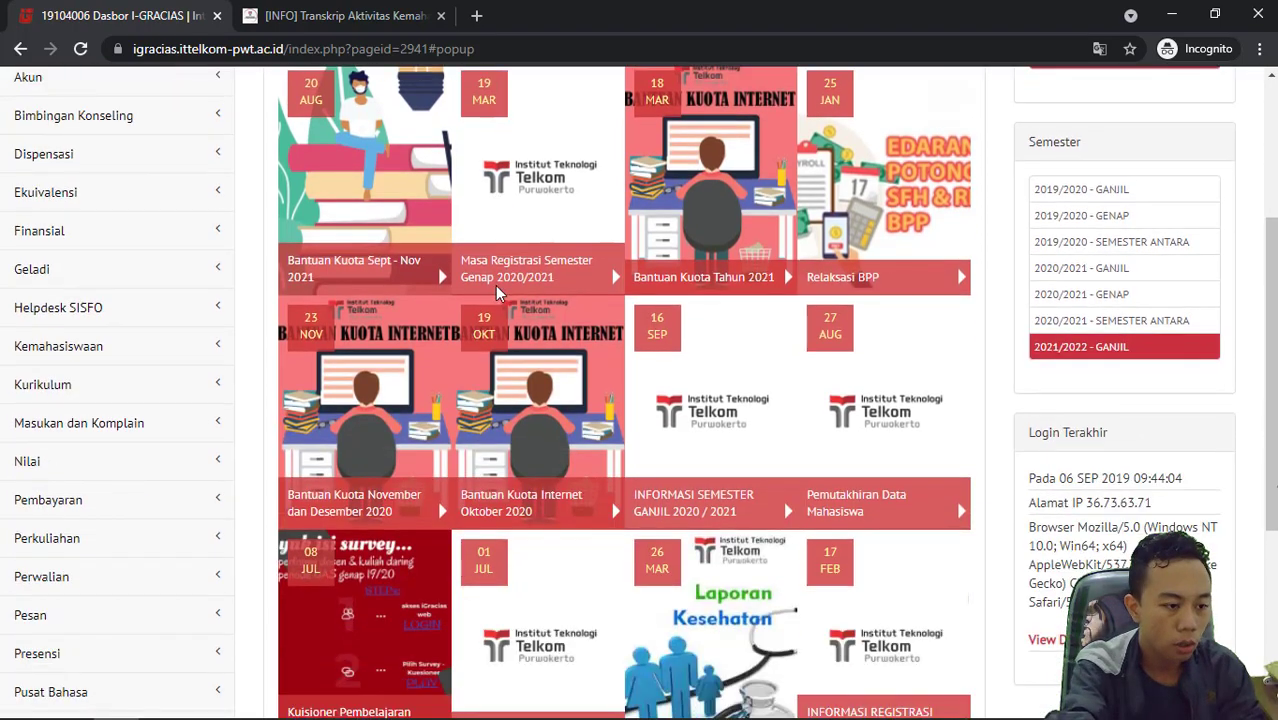
pyautogui.scroll(-2, 495, 285)
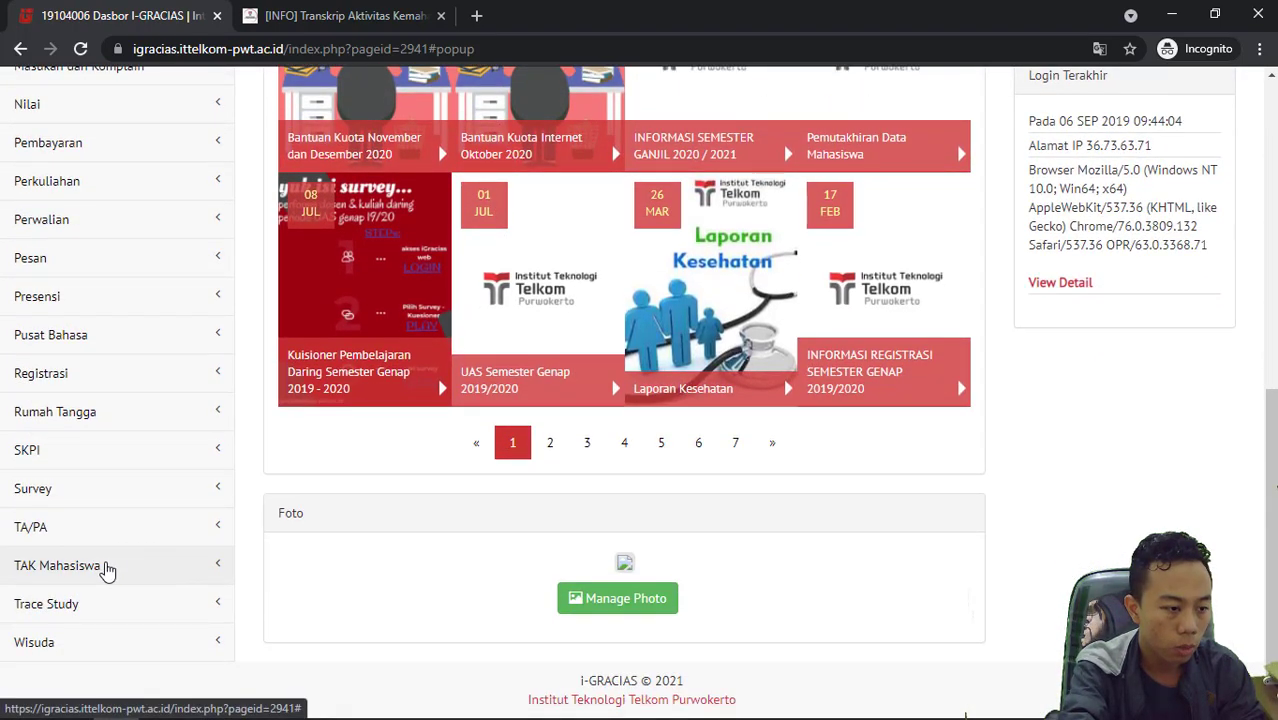
pyautogui.click(108, 569)
pyautogui.scroll(-2, 148, 408)
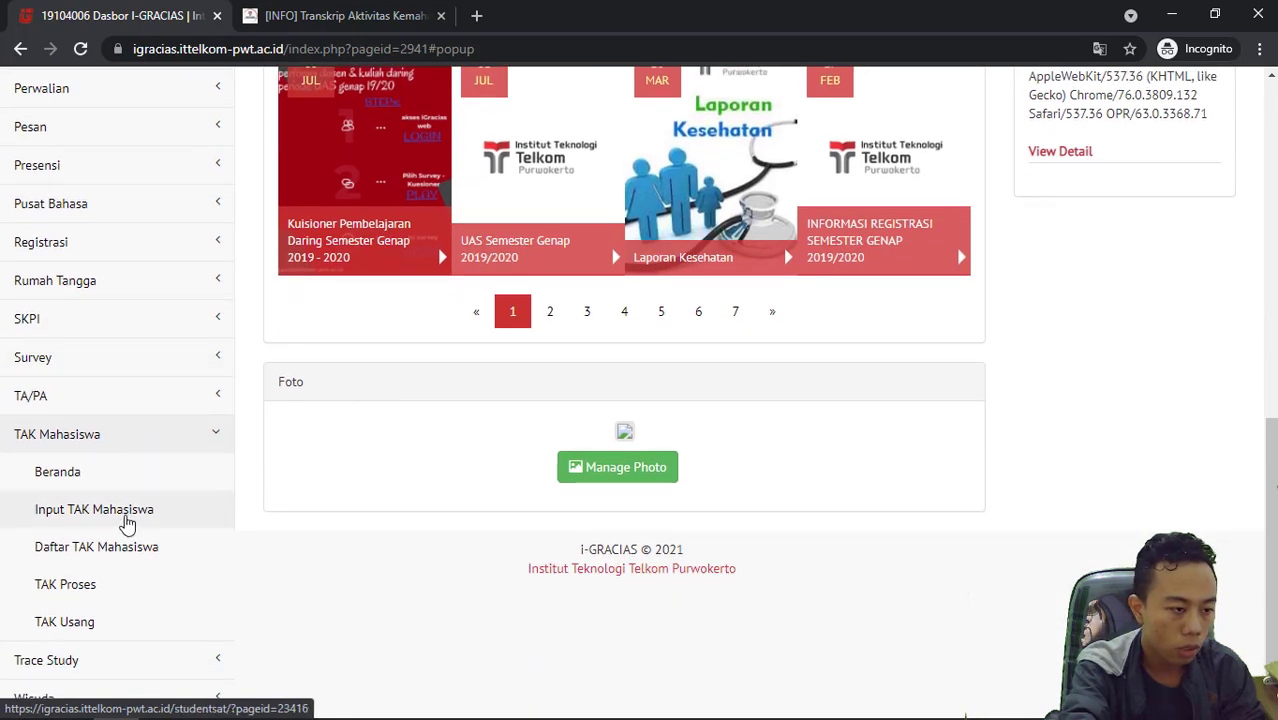
pyautogui.click(127, 522)
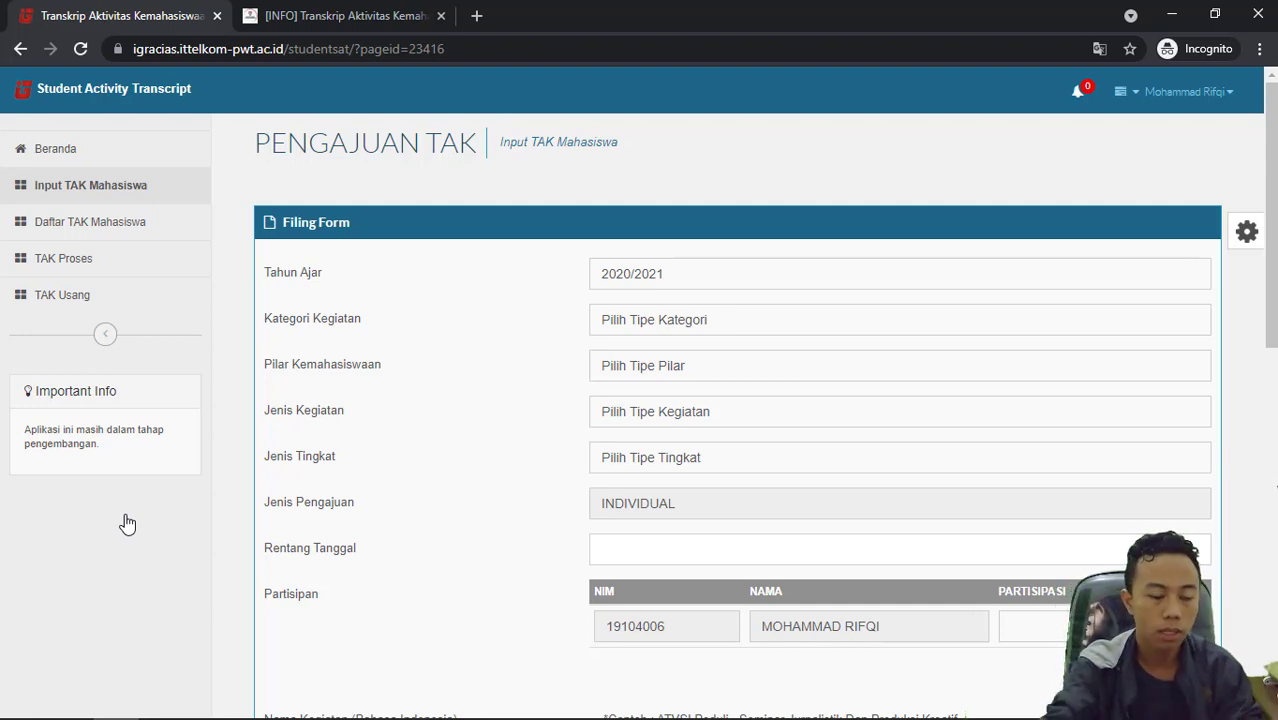
# Set Kategori Kegiatan to TRI DHARMA PERGURUAN TINGGI and Pilar Kemahasiswaan to PENALARAN in the filing form.
pyautogui.click(672, 331)
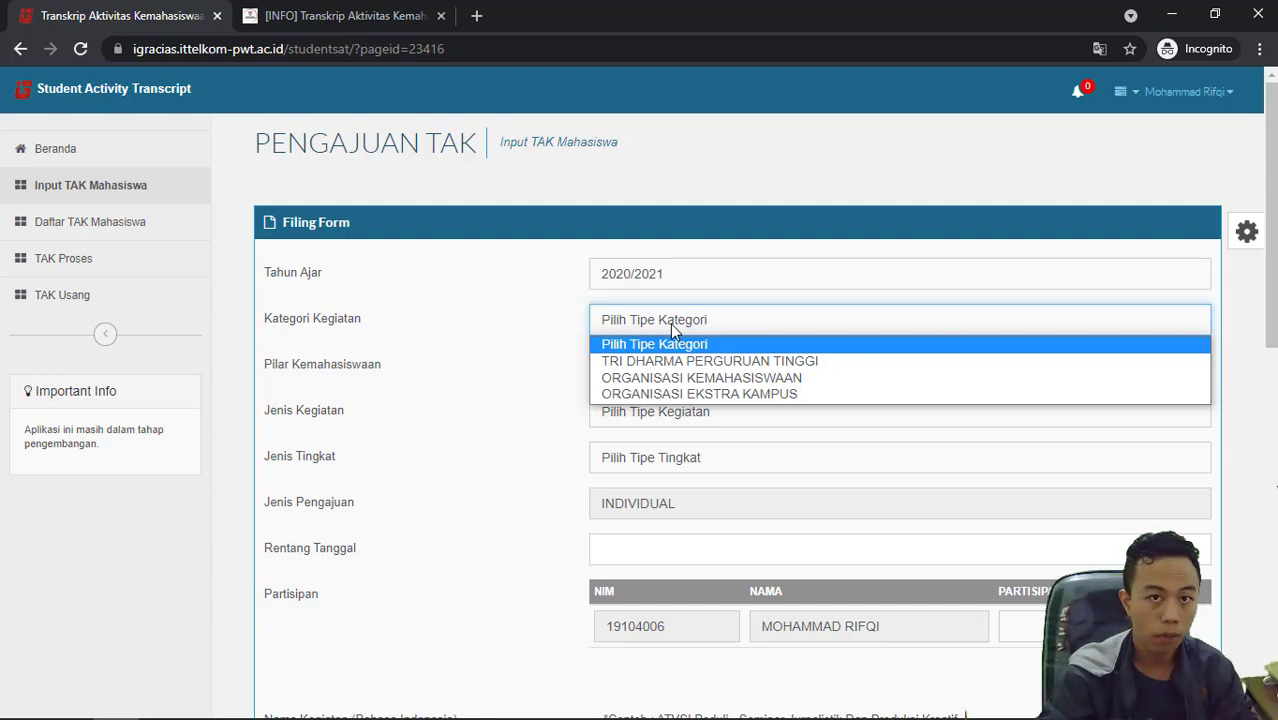
pyautogui.click(521, 335)
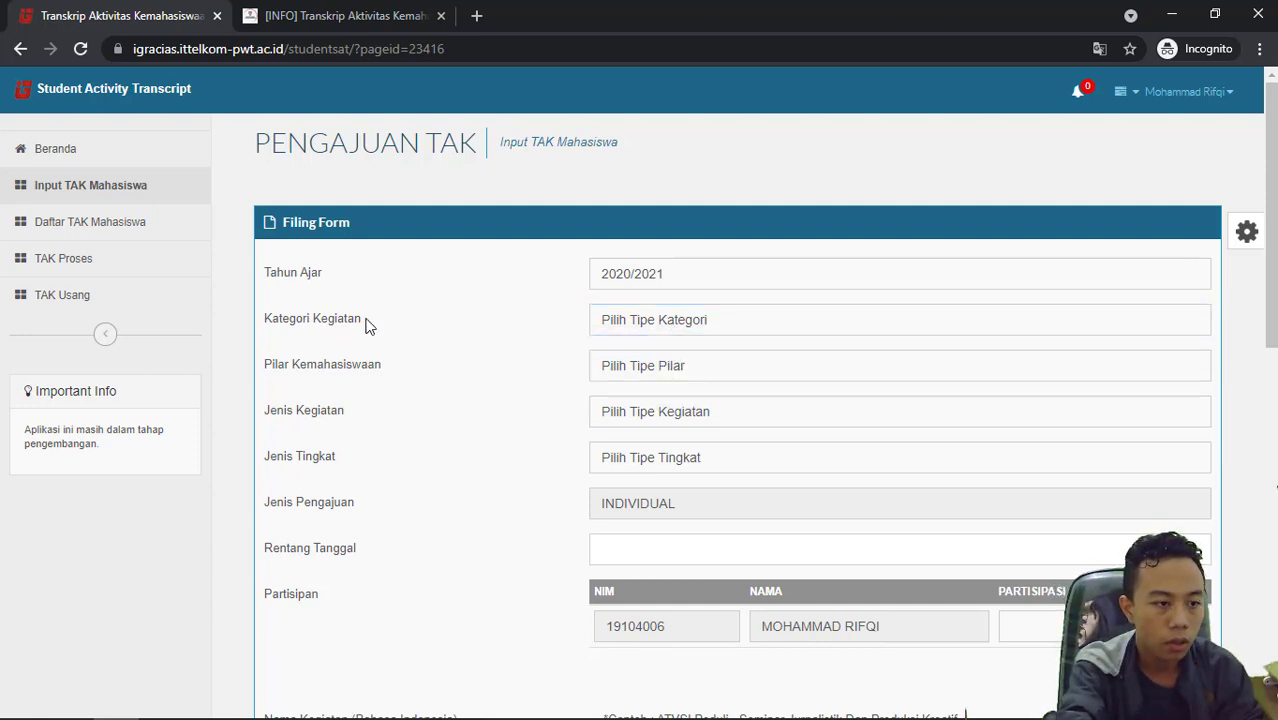
pyautogui.click(628, 320)
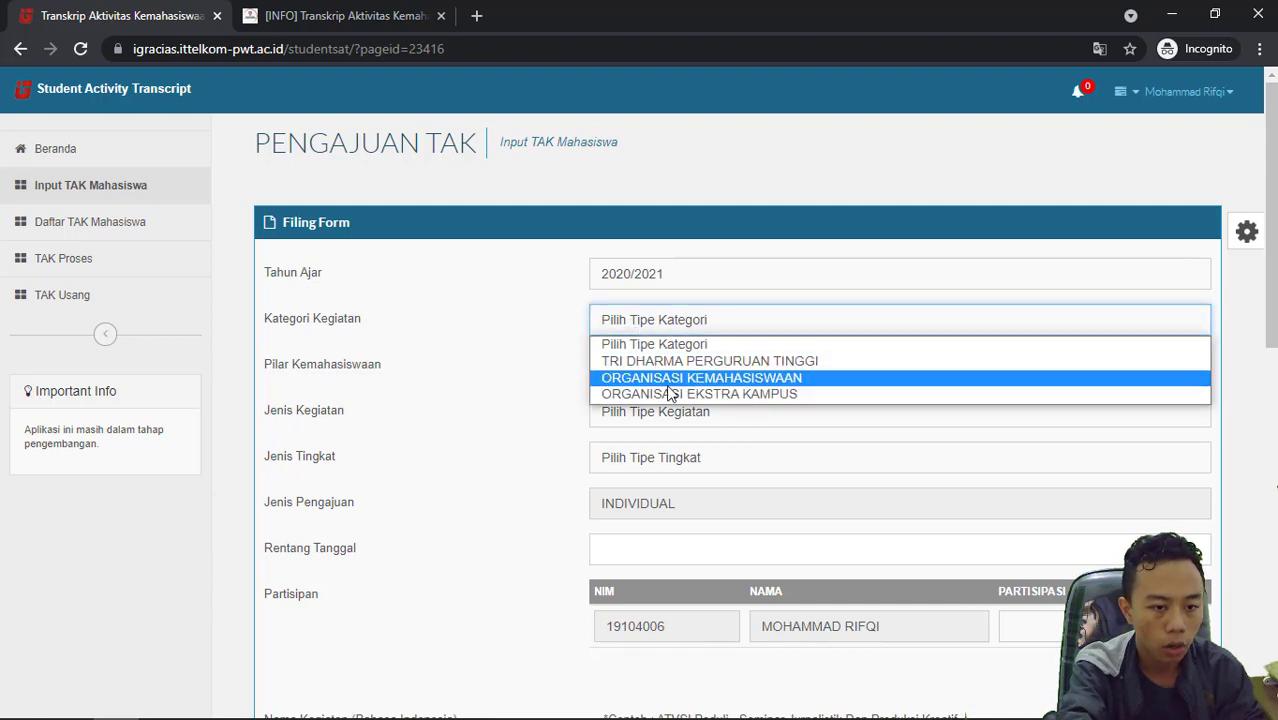
pyautogui.click(665, 362)
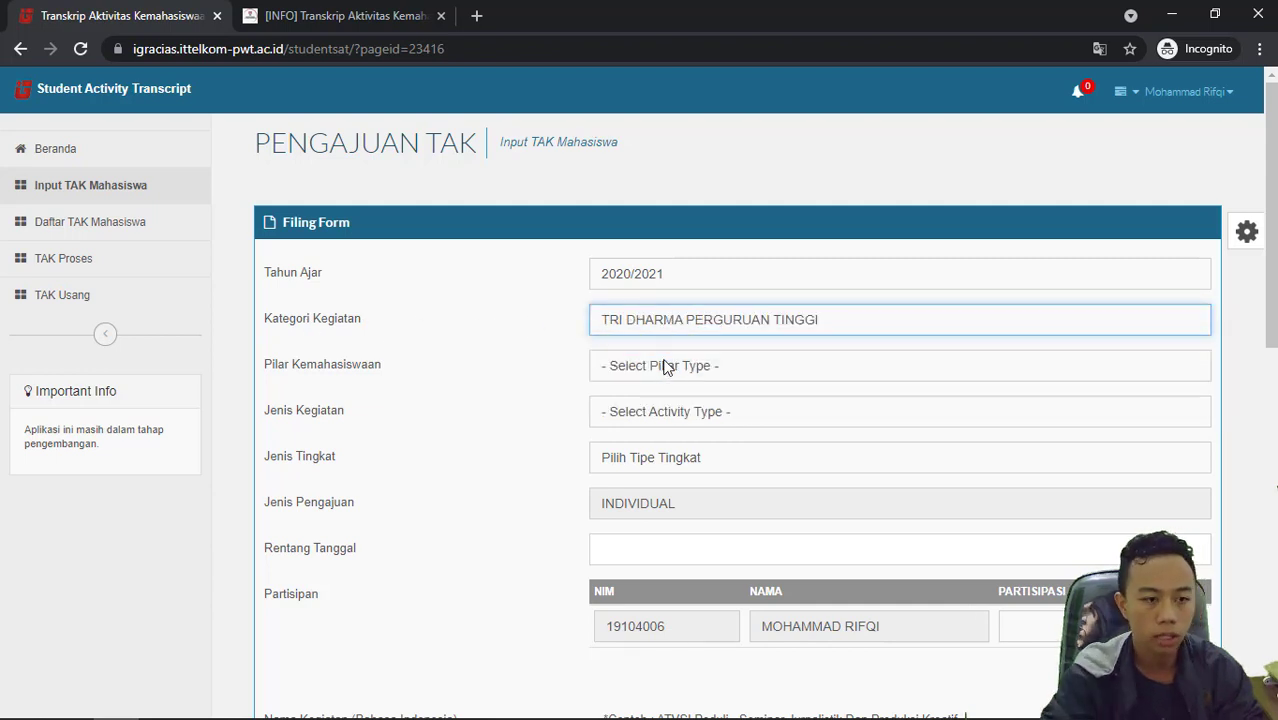
pyautogui.click(665, 366)
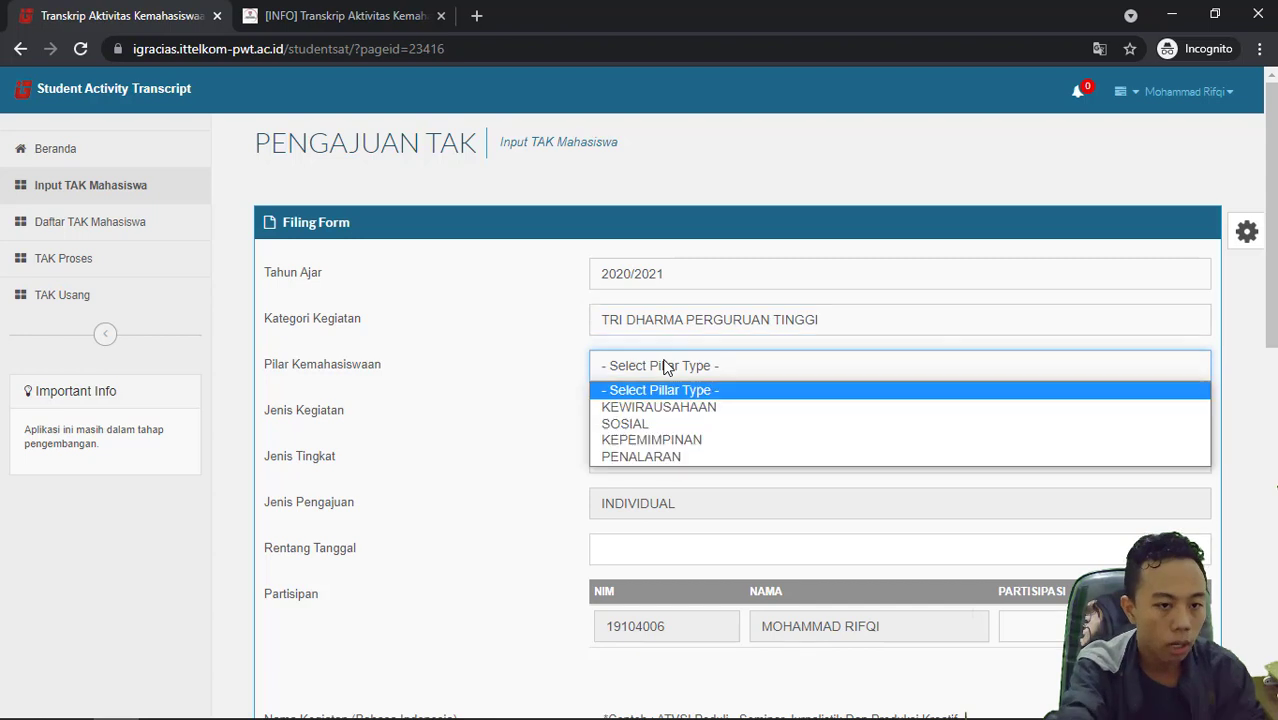
pyautogui.click(657, 456)
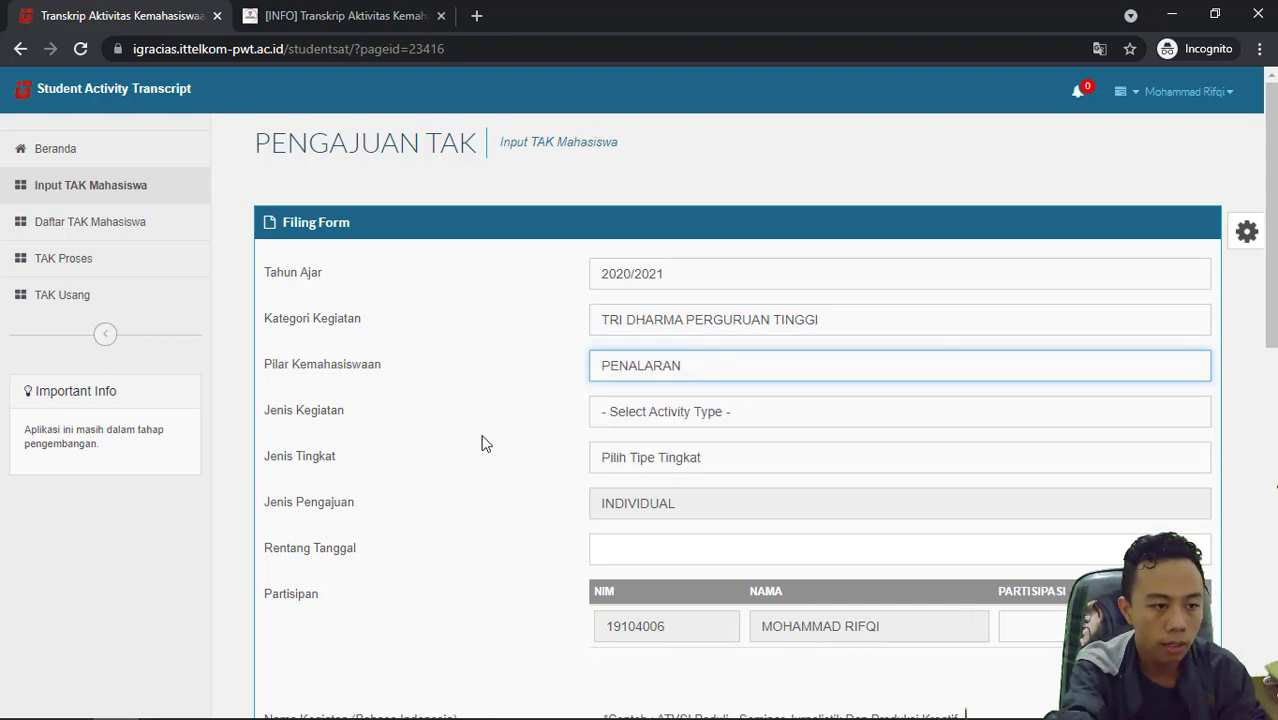
# Set Jenis Kegiatan to Pertemuan Ilmiah/Seminar/Minat Bakat/Pengabdian Masyarakat and Jenis Tingkat to NASIONAL.
pyautogui.click(615, 419)
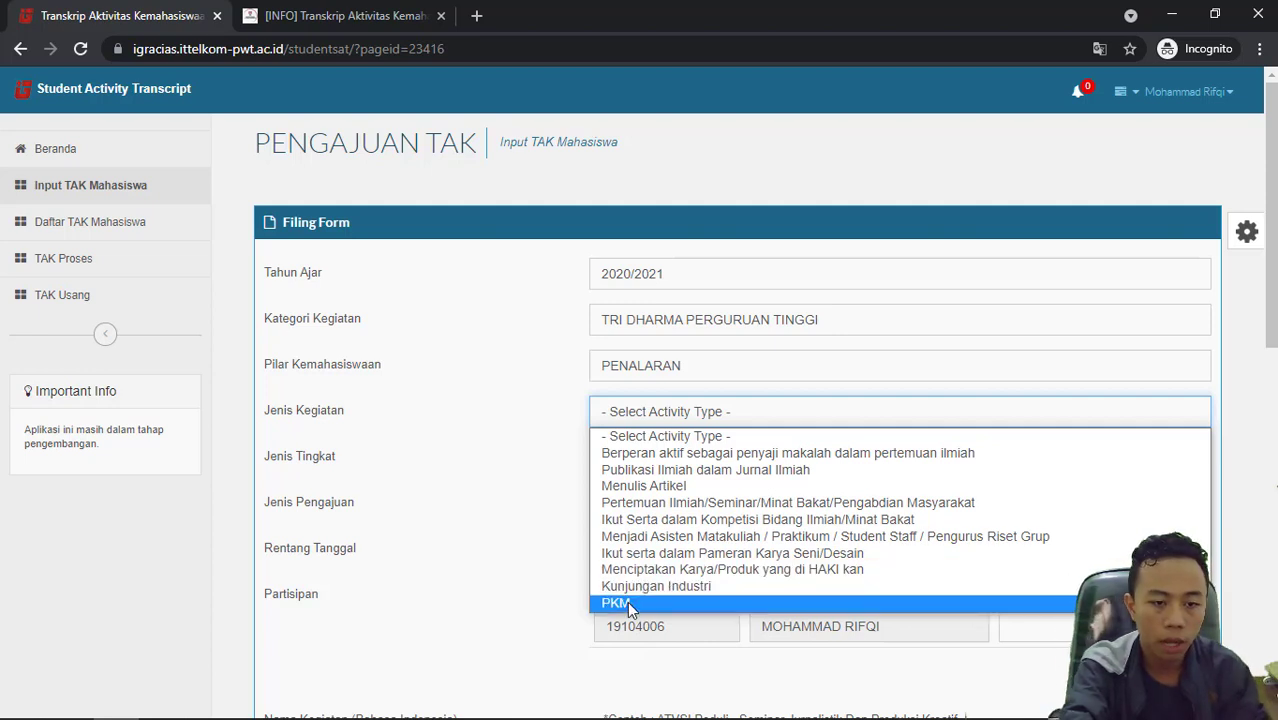
pyautogui.click(663, 503)
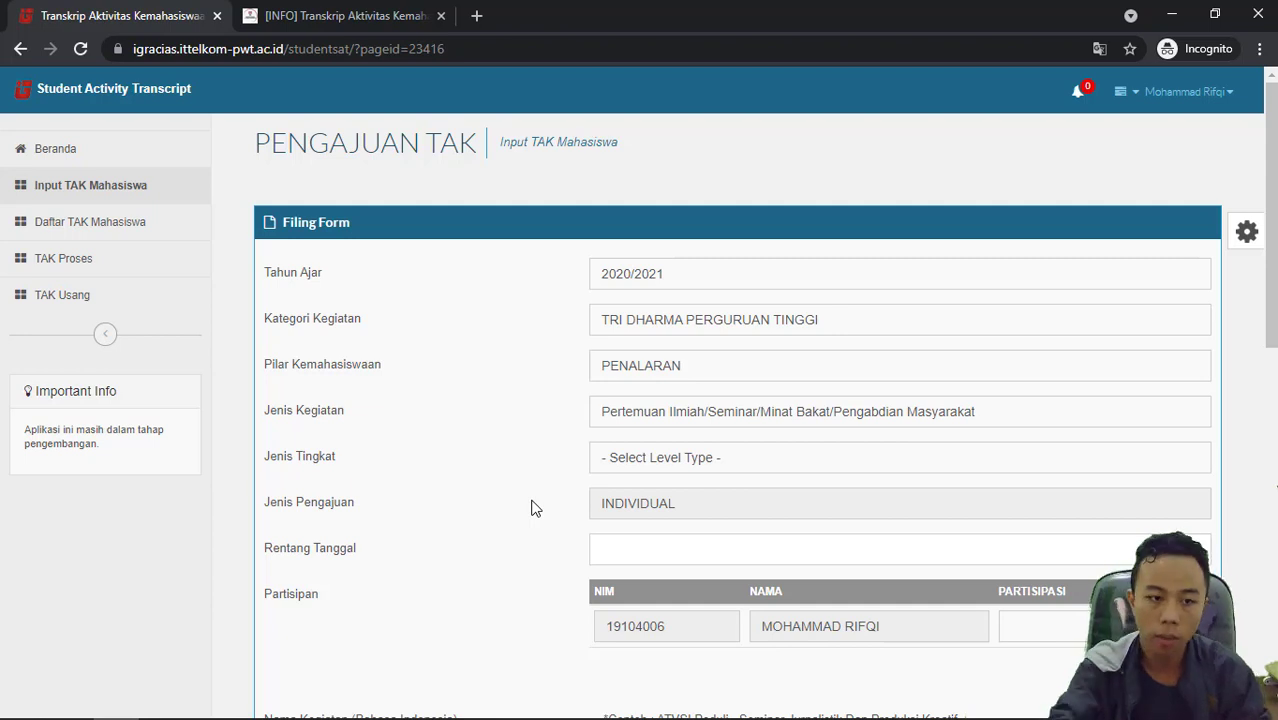
pyautogui.click(621, 458)
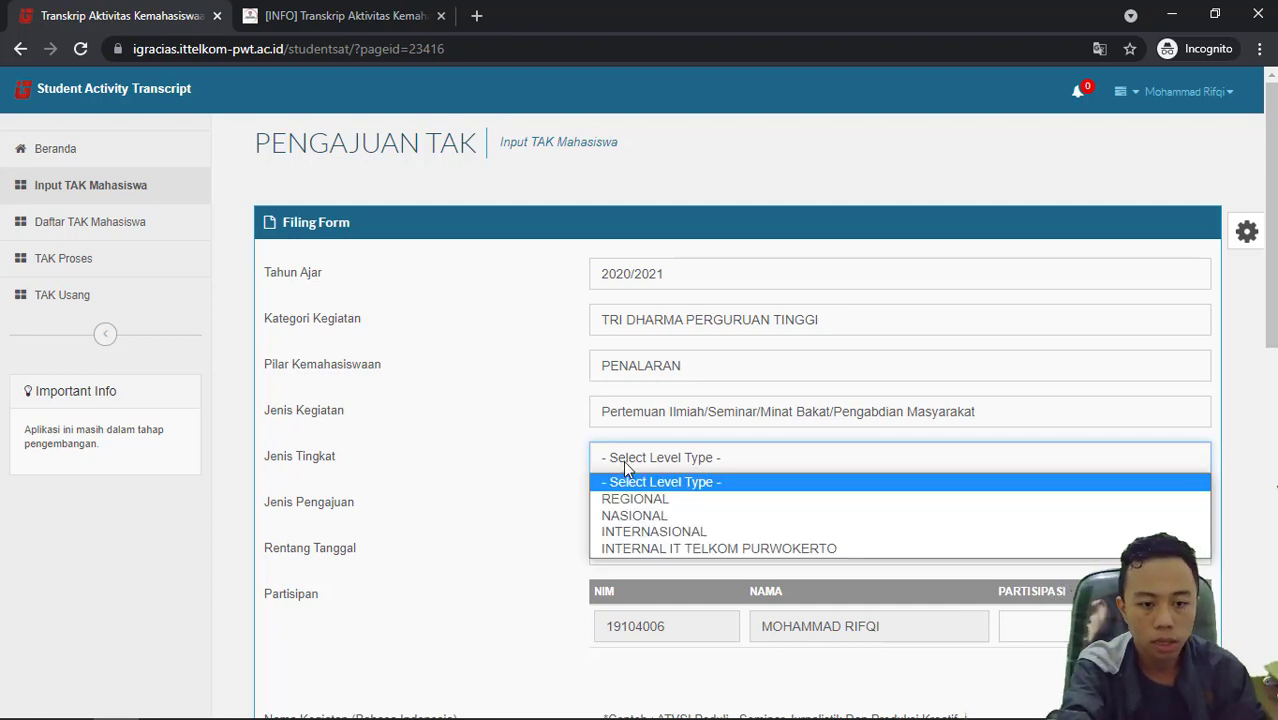
pyautogui.click(629, 517)
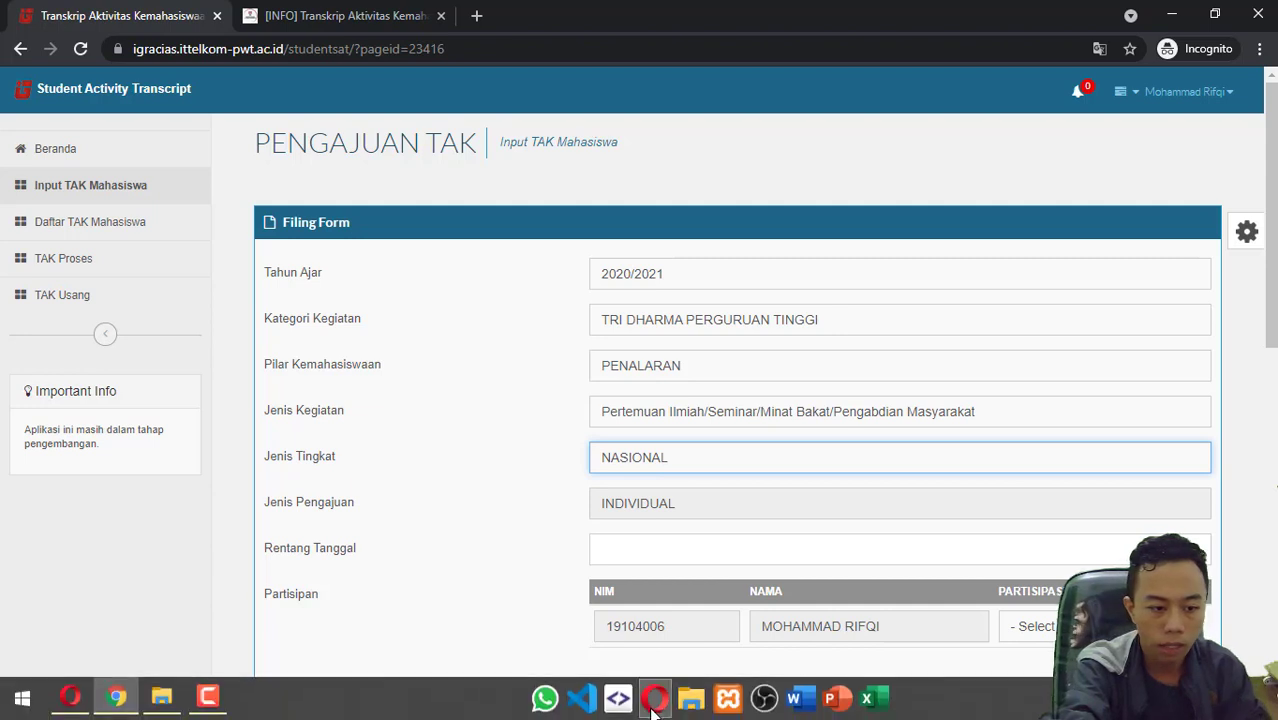
# Open the Global Internship Program webinar certificate PDF from Downloads in the browser and examine its event title, participant role, organizer and date.
pyautogui.click(170, 702)
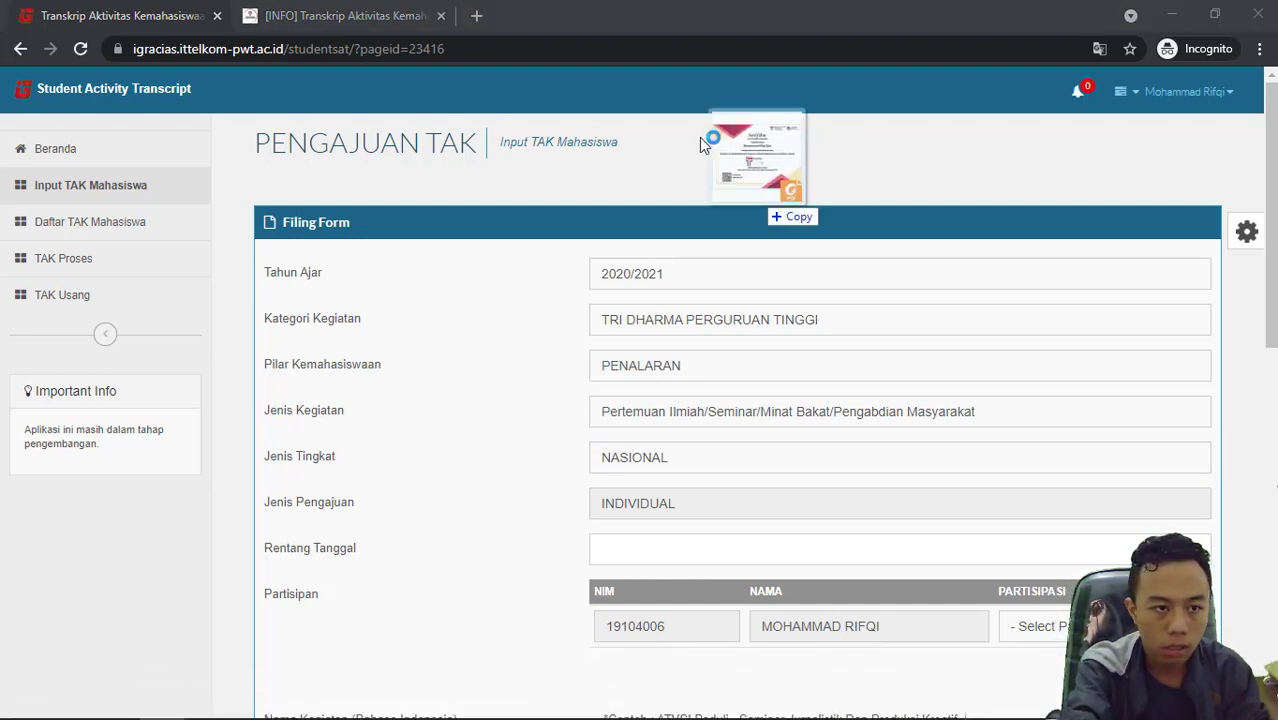
pyautogui.moveTo(759, 196); pyautogui.dragTo(593, 6)
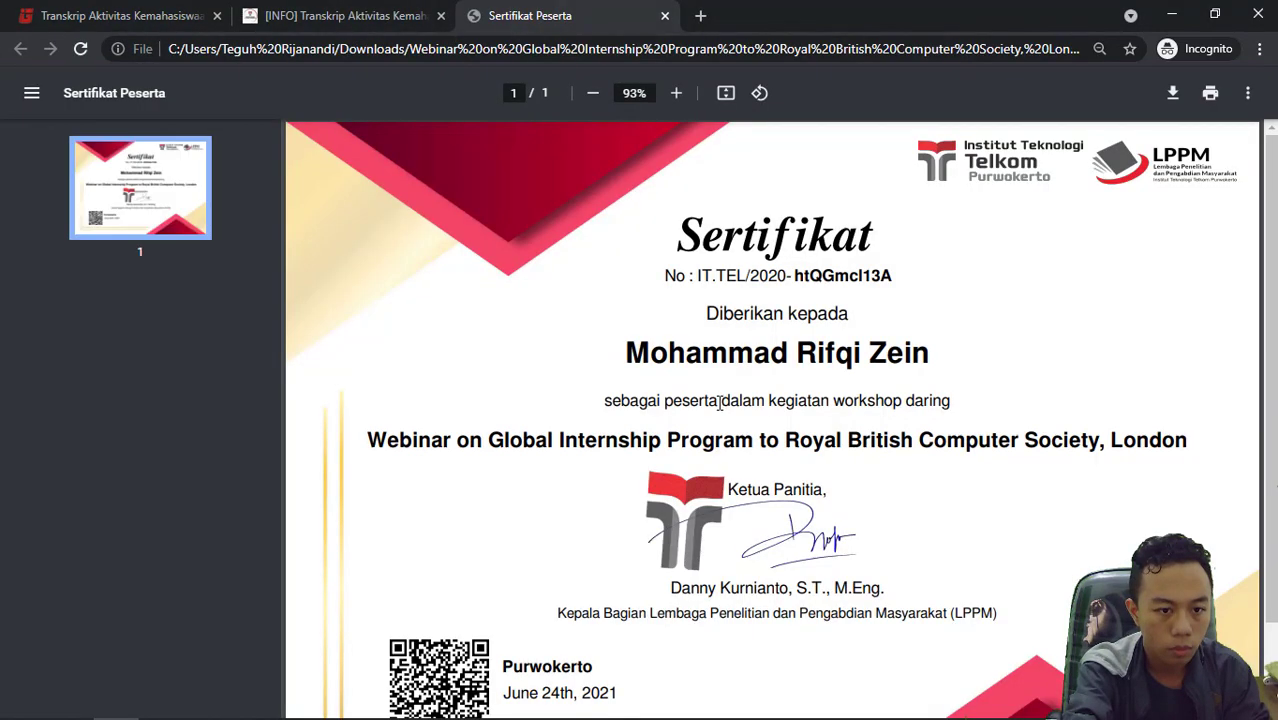
pyautogui.scroll(-1, 719, 402)
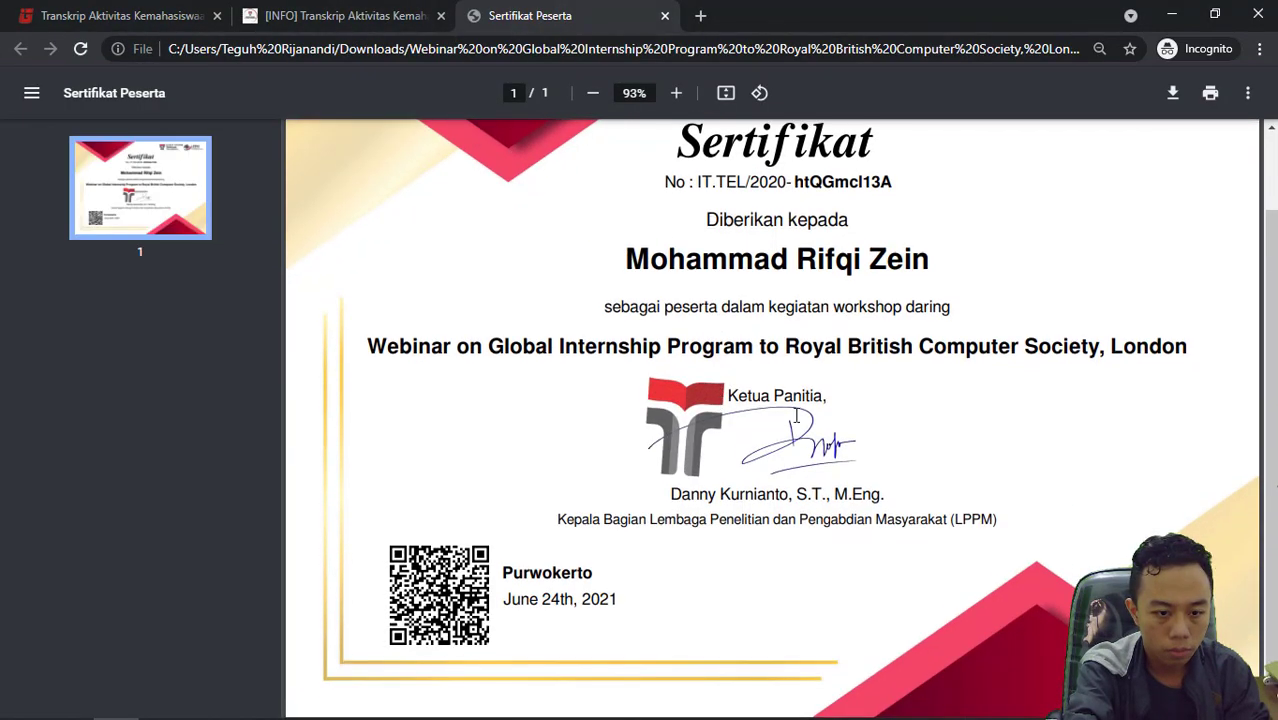
pyautogui.scroll(1, 880, 434)
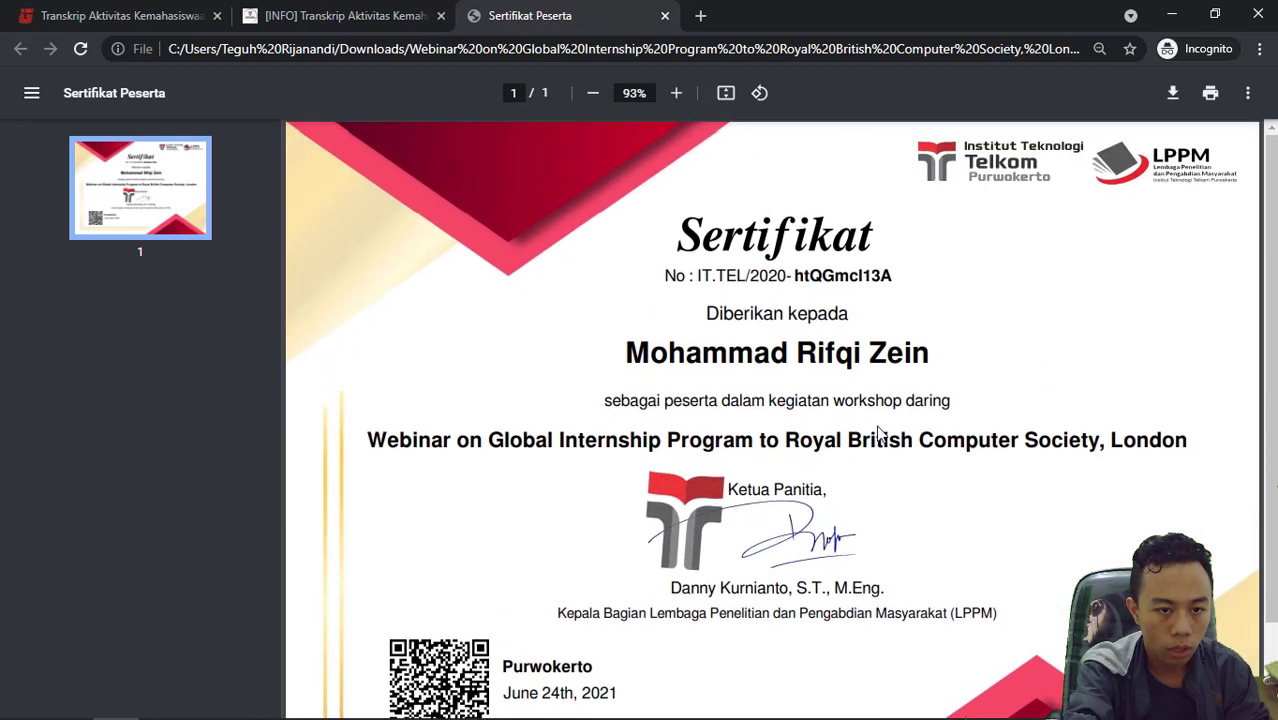
pyautogui.scroll(-1, 880, 434)
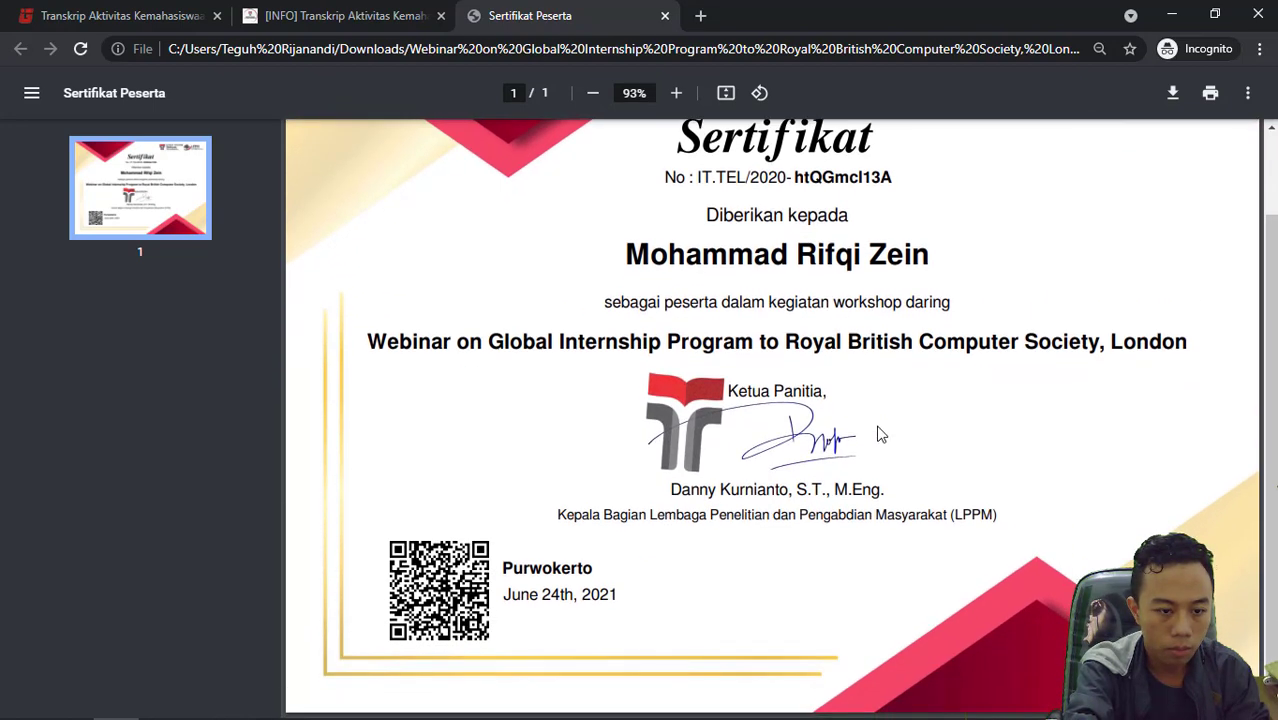
pyautogui.scroll(1, 880, 434)
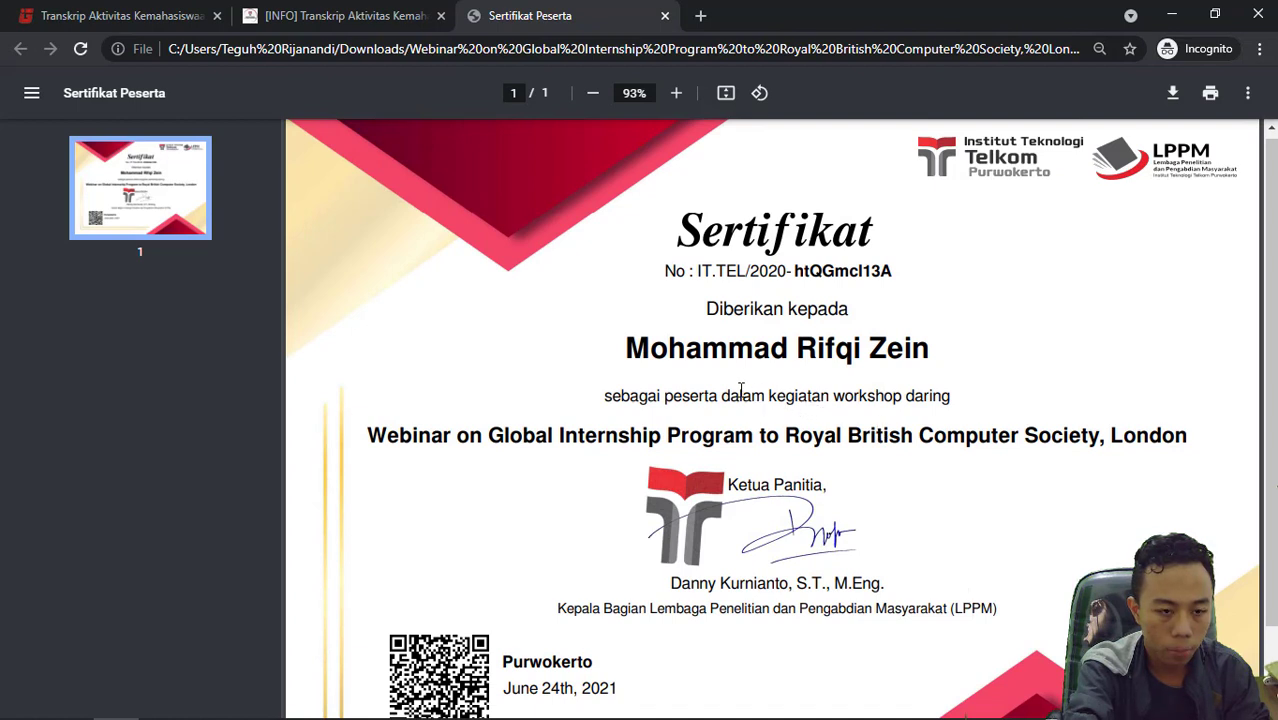
pyautogui.scroll(-1, 726, 380)
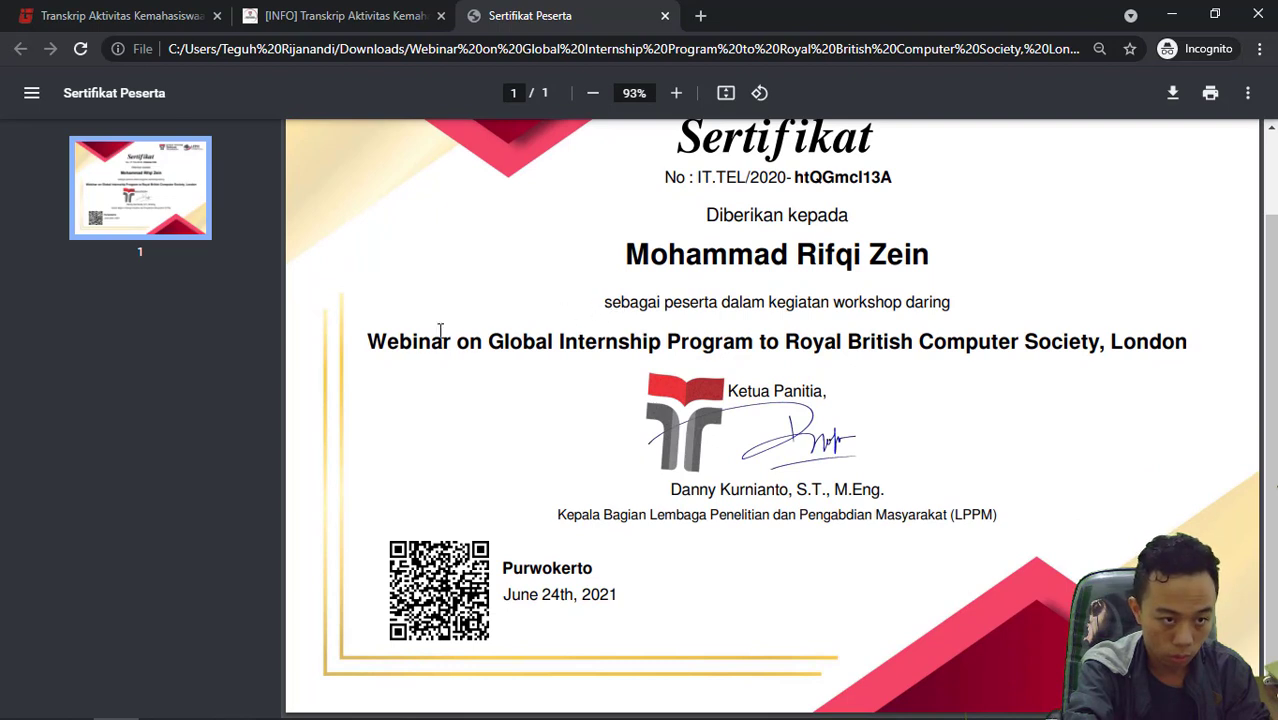
pyautogui.moveTo(403, 341); pyautogui.dragTo(1098, 419)
pyautogui.scroll(1, 1096, 419)
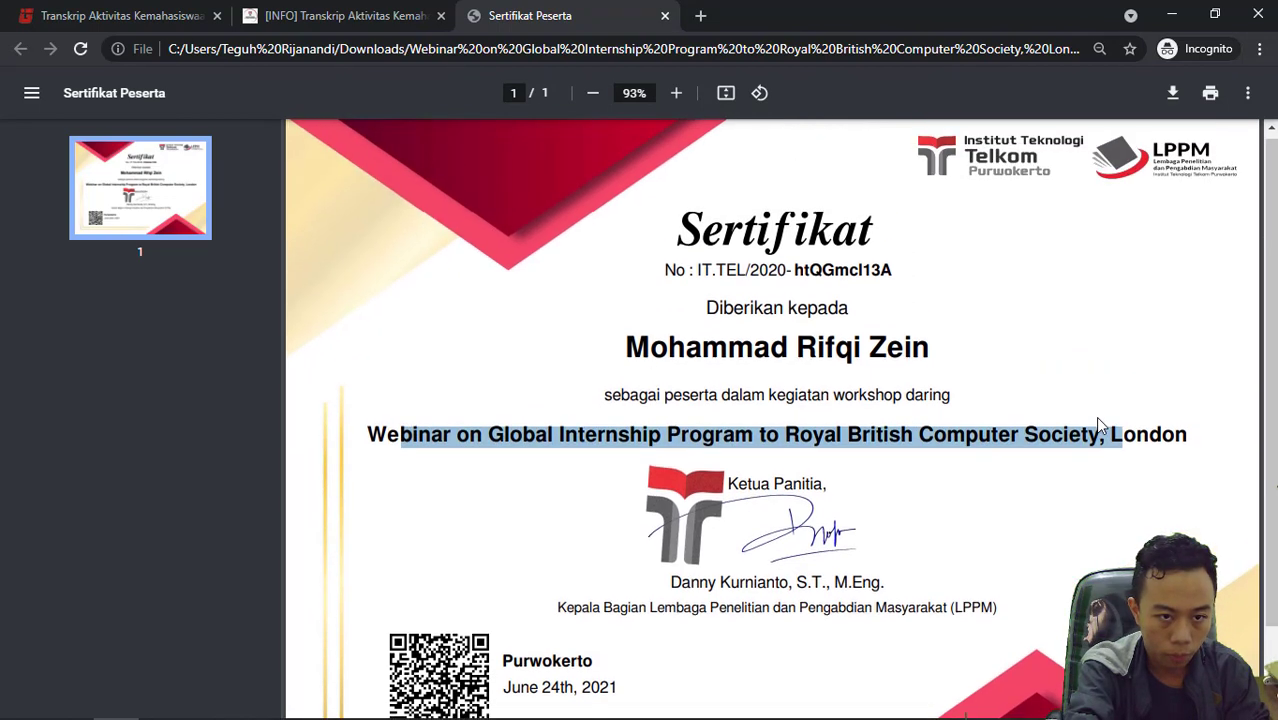
pyautogui.click(1055, 348)
# Return to the Transkrip Aktivitas Kemahasiswaan article and look over its TAK points and attachment sections.
pyautogui.click(301, 22)
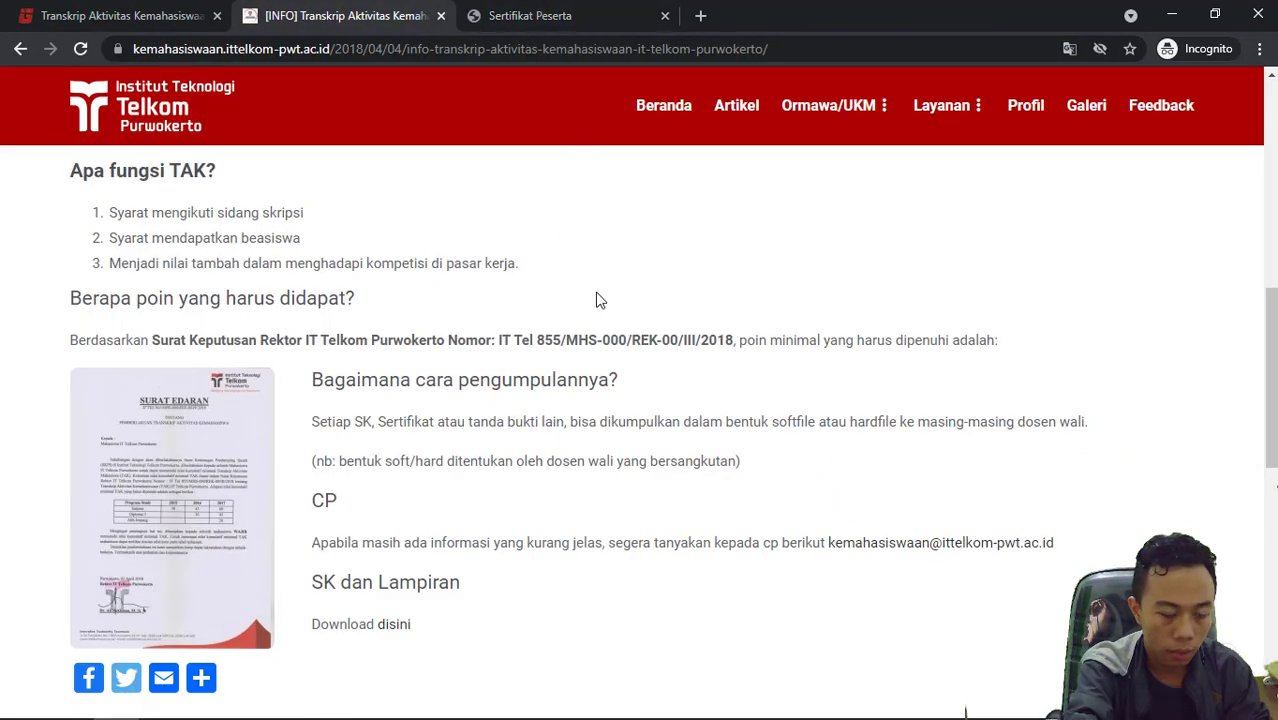
pyautogui.scroll(1, 599, 300)
pyautogui.scroll(-1, 505, 251)
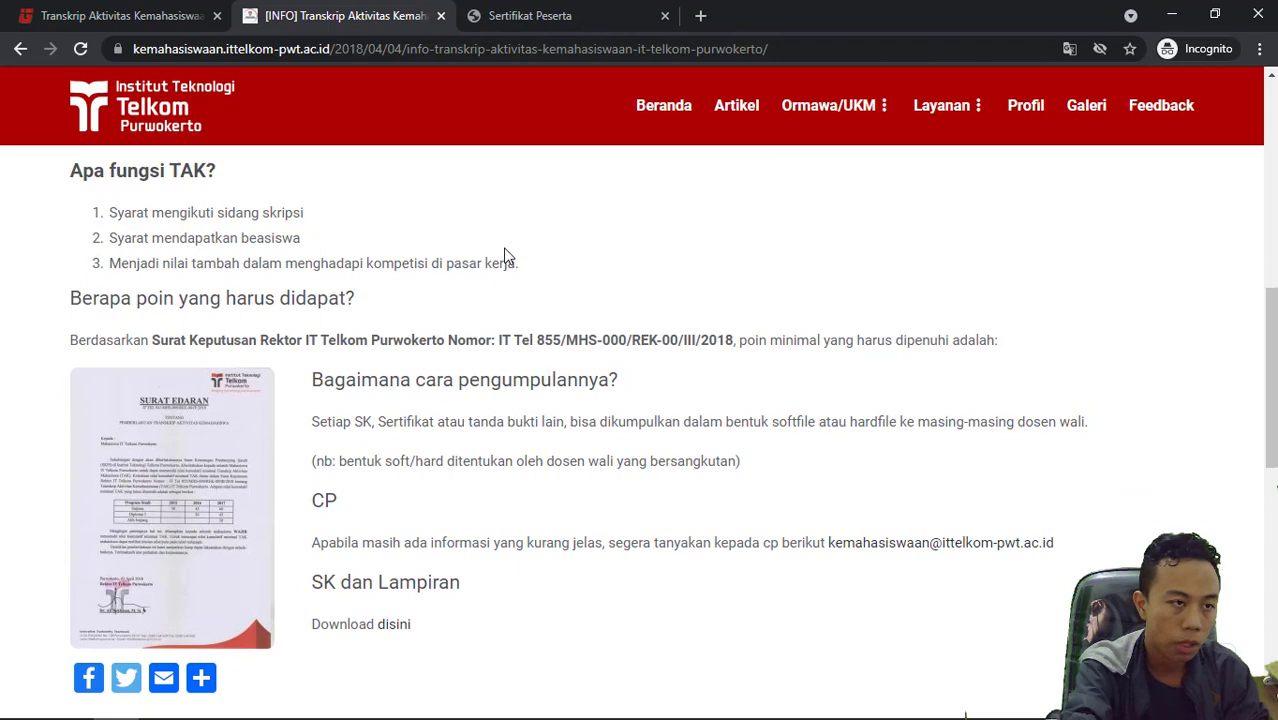
# Check the filing form's remaining fields and examine the webinar certificate for the matching participant role and event date.
pyautogui.click(140, 21)
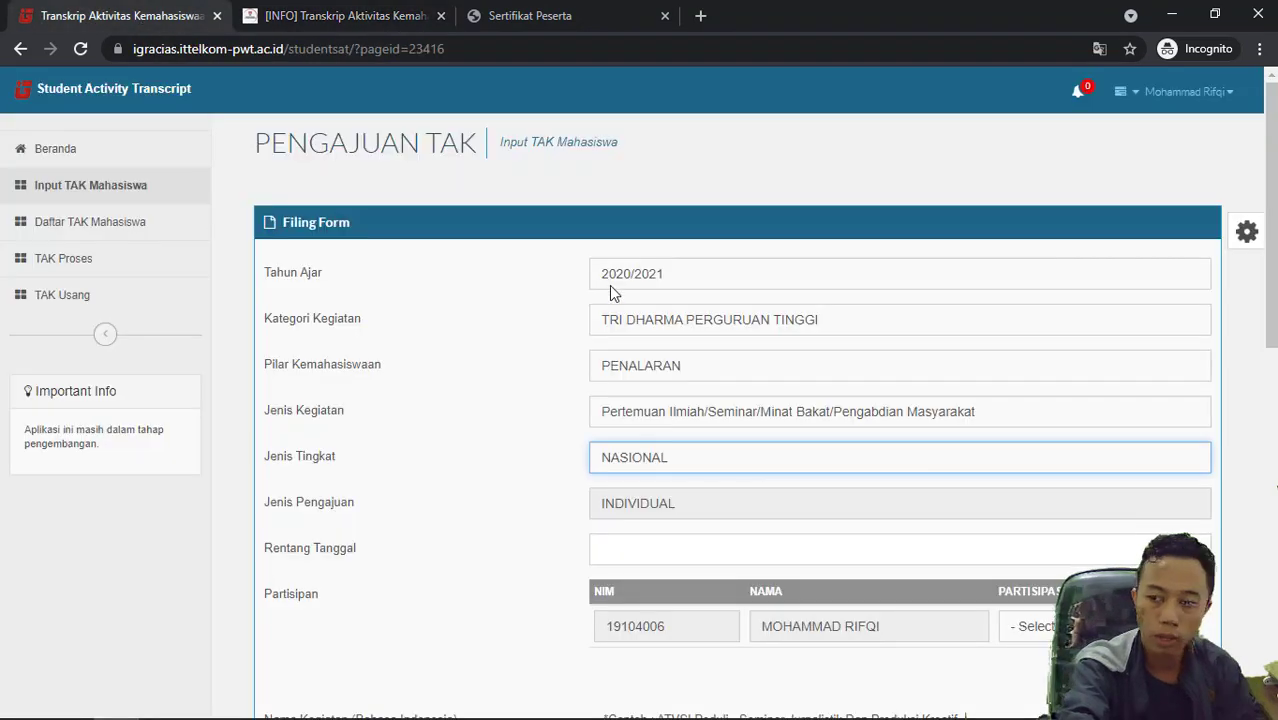
pyautogui.click(580, 509)
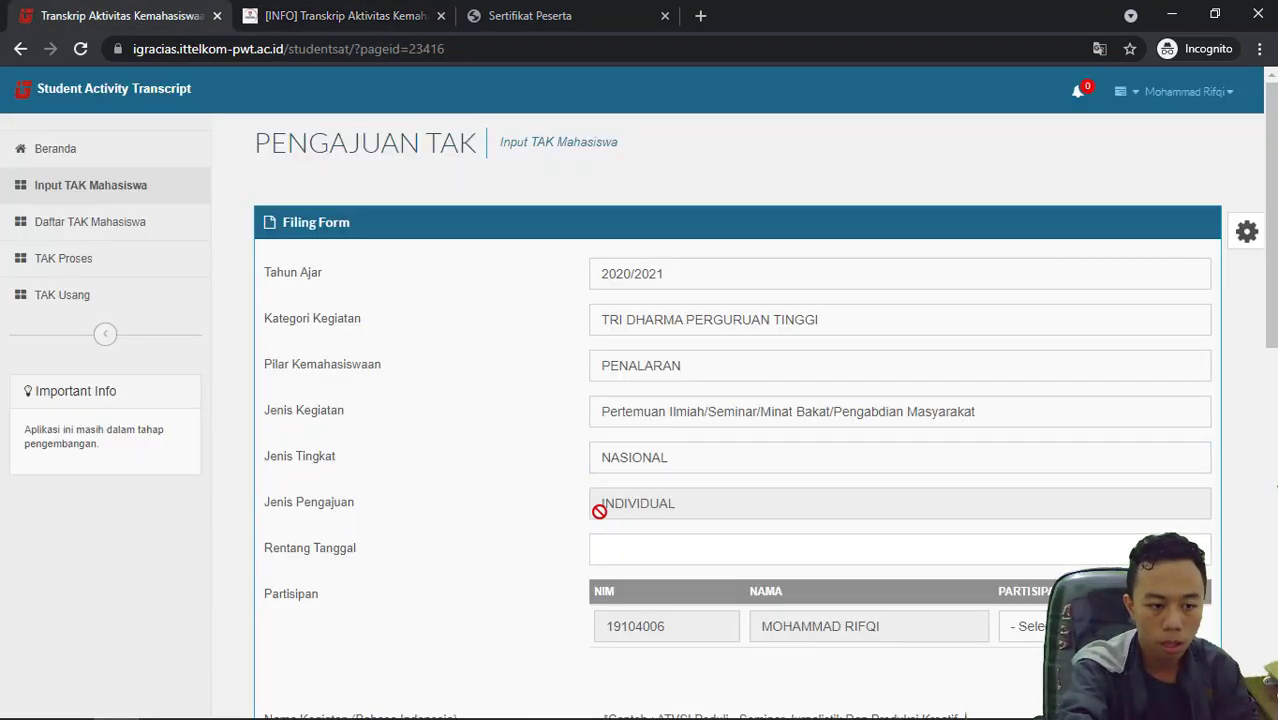
pyautogui.click(595, 18)
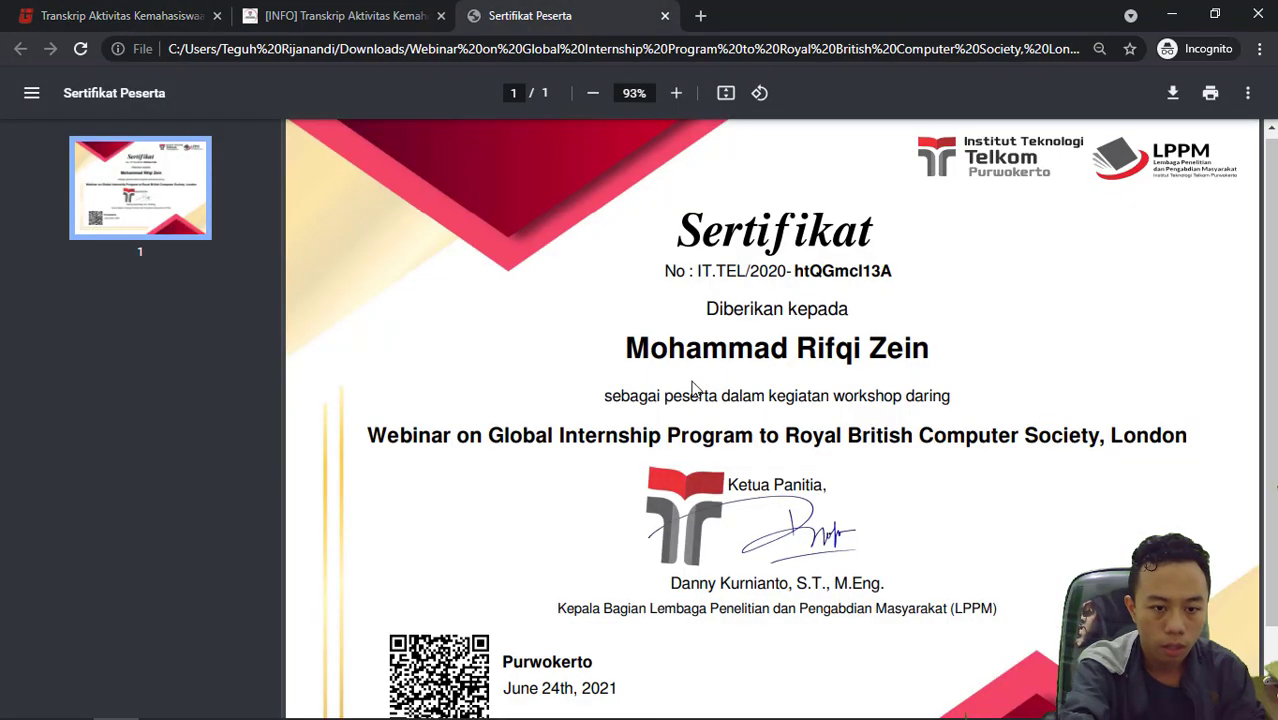
pyautogui.scroll(-1, 707, 385)
pyautogui.scroll(-1, 707, 385)
pyautogui.scroll(2, 707, 388)
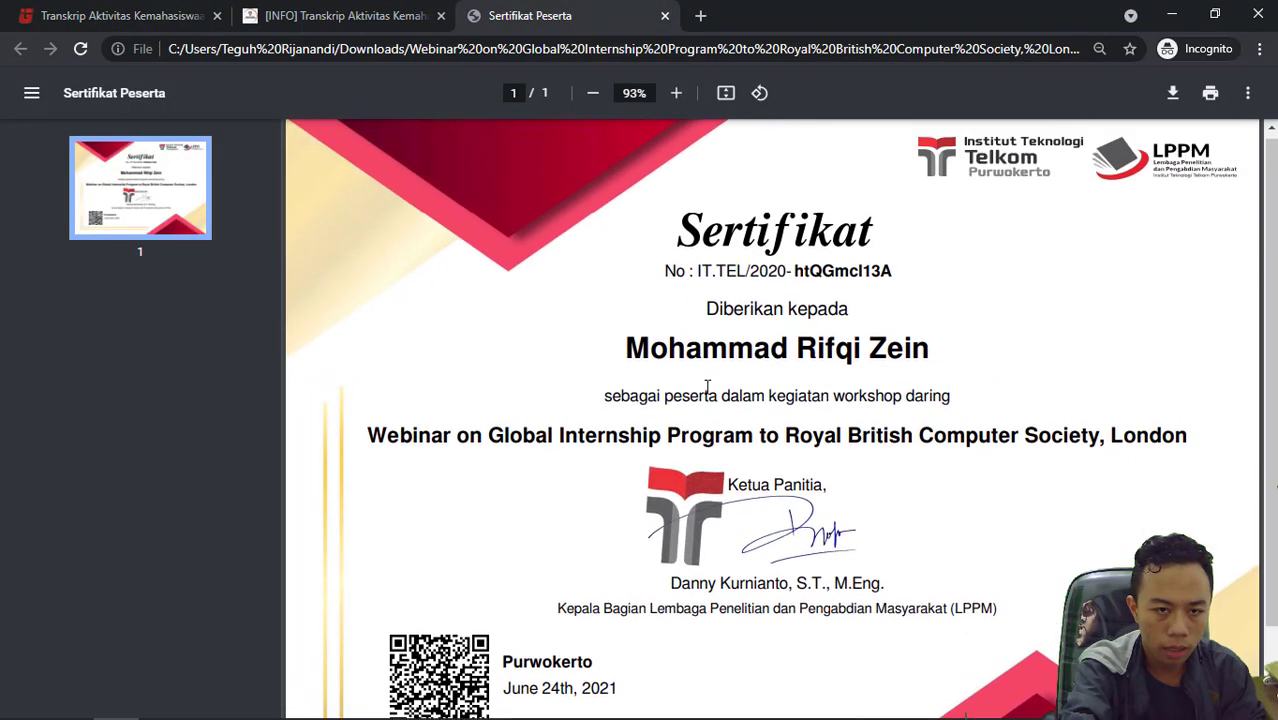
pyautogui.scroll(-2, 707, 388)
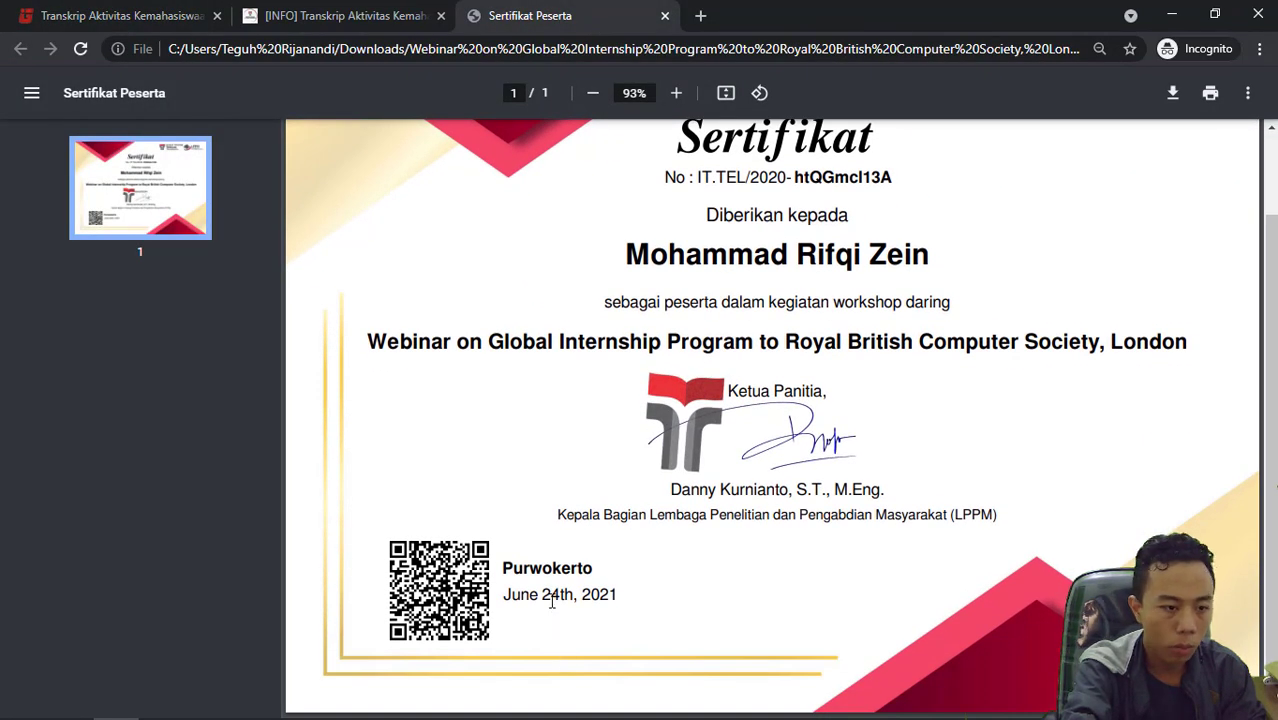
# Set the start date of Rentang Tanggal in the filing form to 06/24/2021, matching the date on the certificate.
pyautogui.click(122, 16)
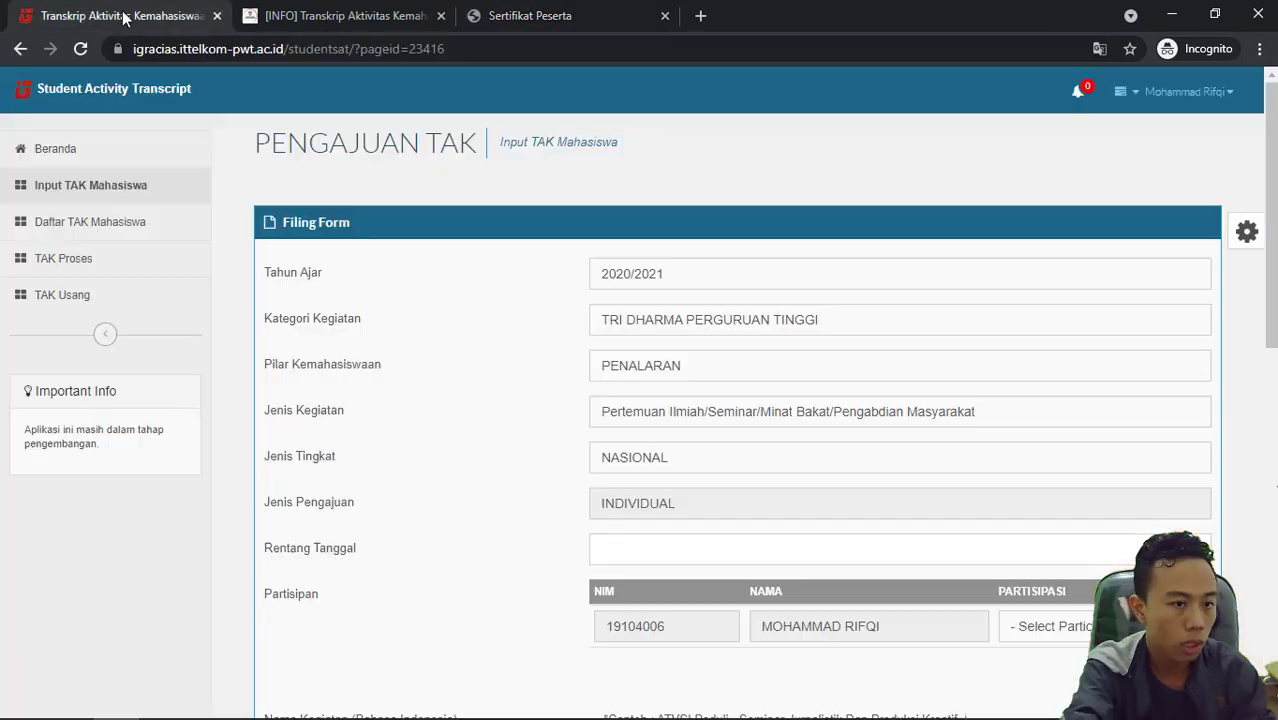
pyautogui.click(705, 540)
pyautogui.scroll(-1, 705, 538)
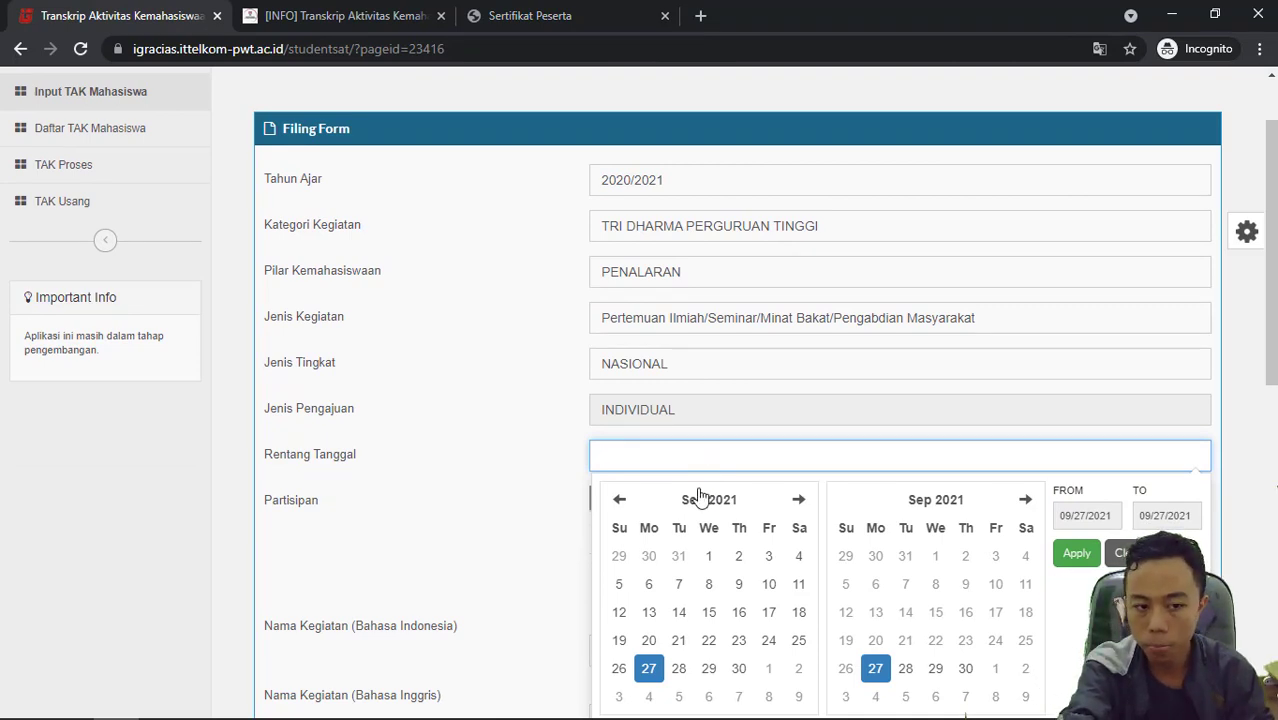
pyautogui.click(568, 16)
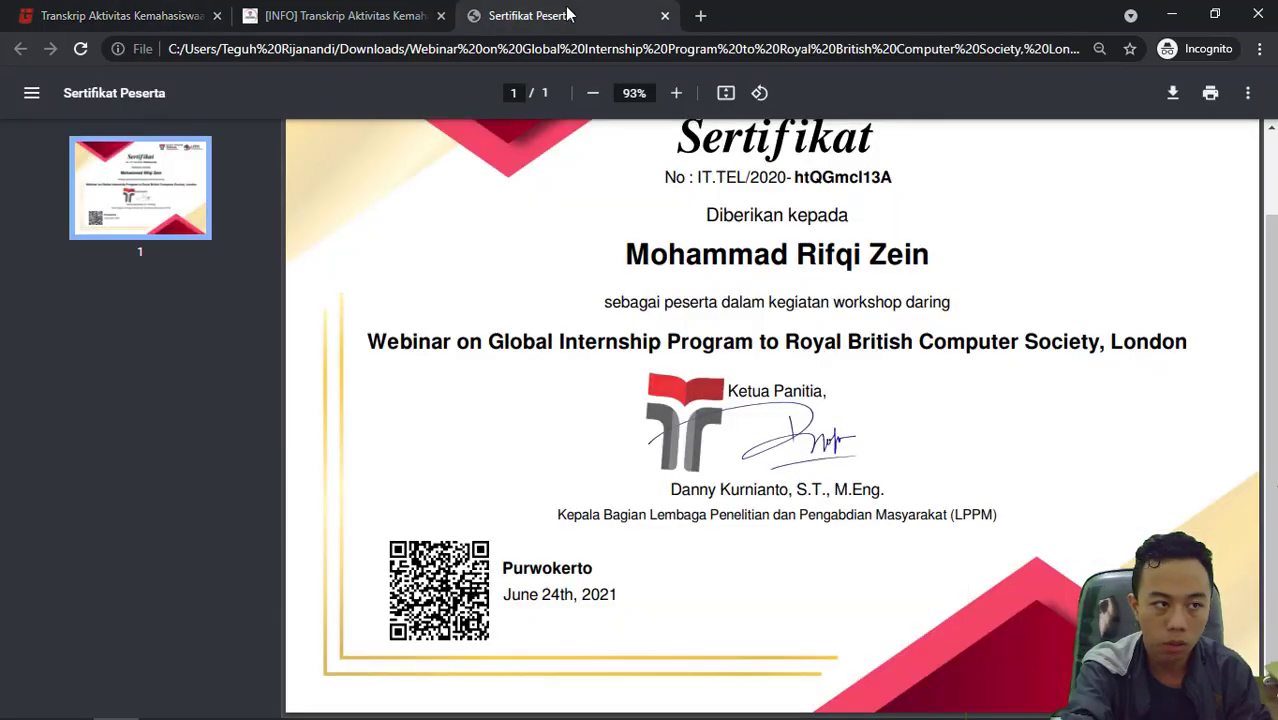
pyautogui.click(108, 22)
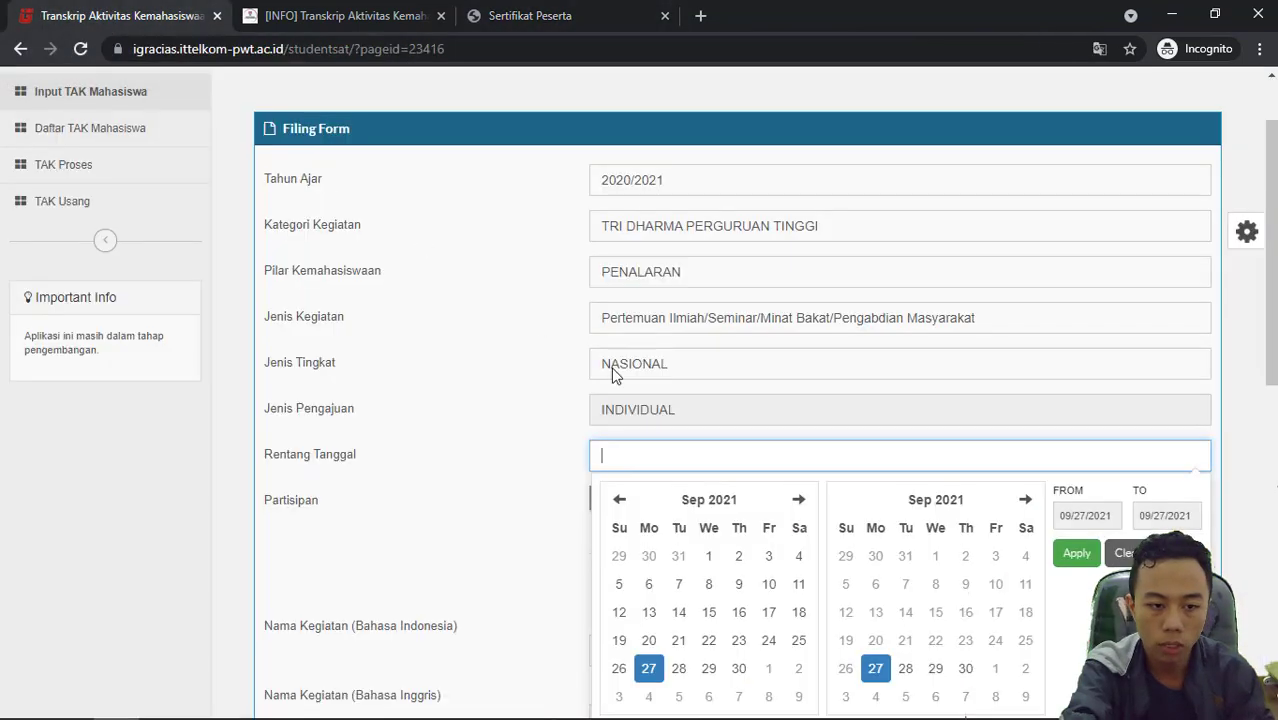
pyautogui.click(570, 15)
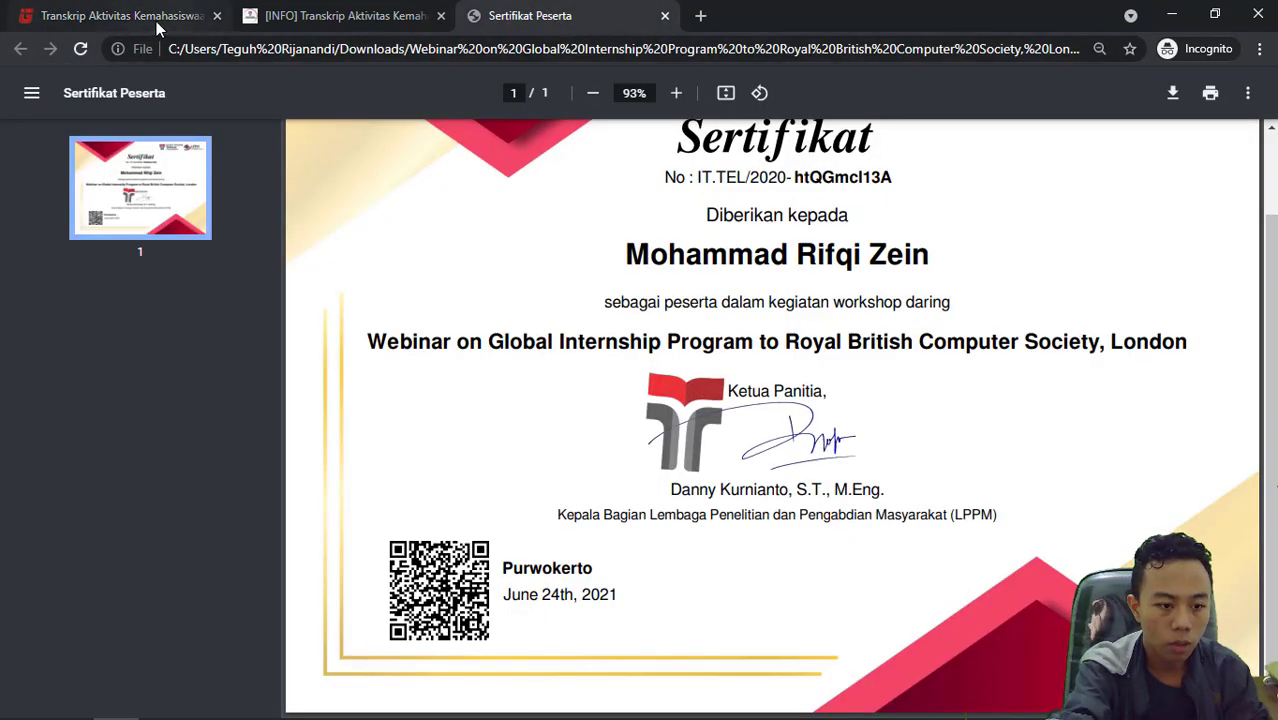
pyautogui.click(157, 20)
pyautogui.click(621, 500)
pyautogui.click(621, 500)
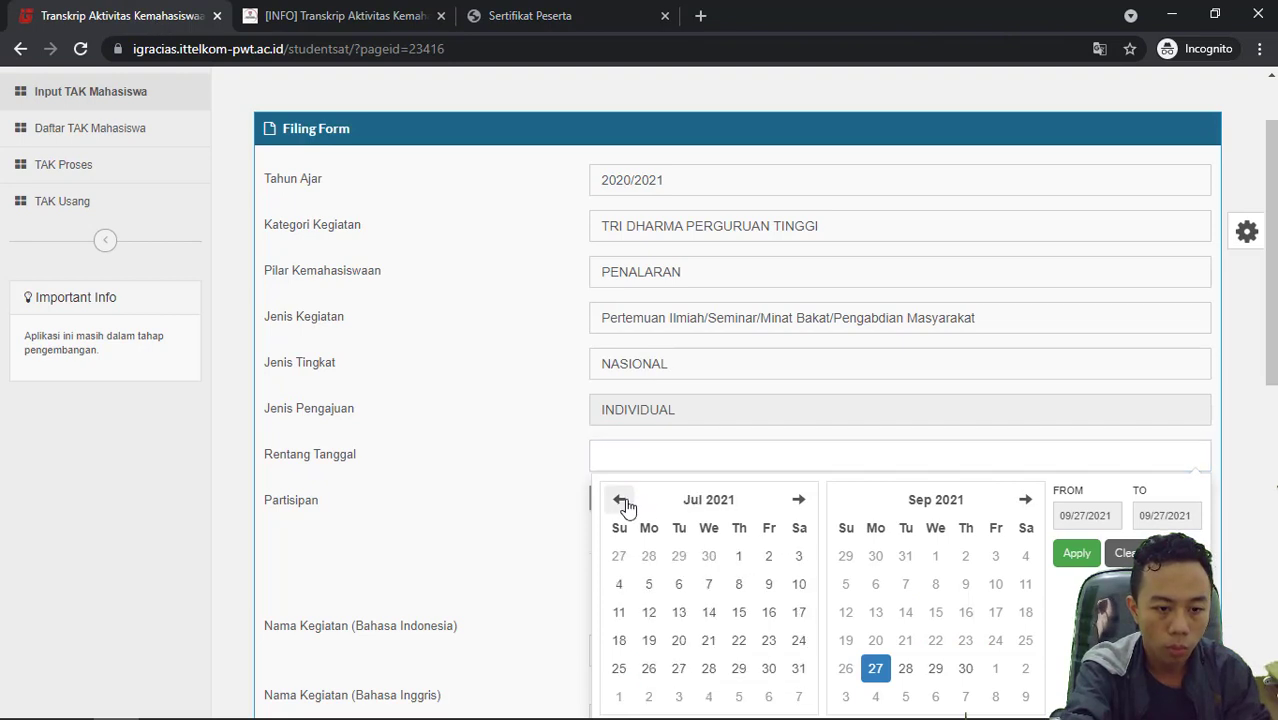
pyautogui.click(621, 500)
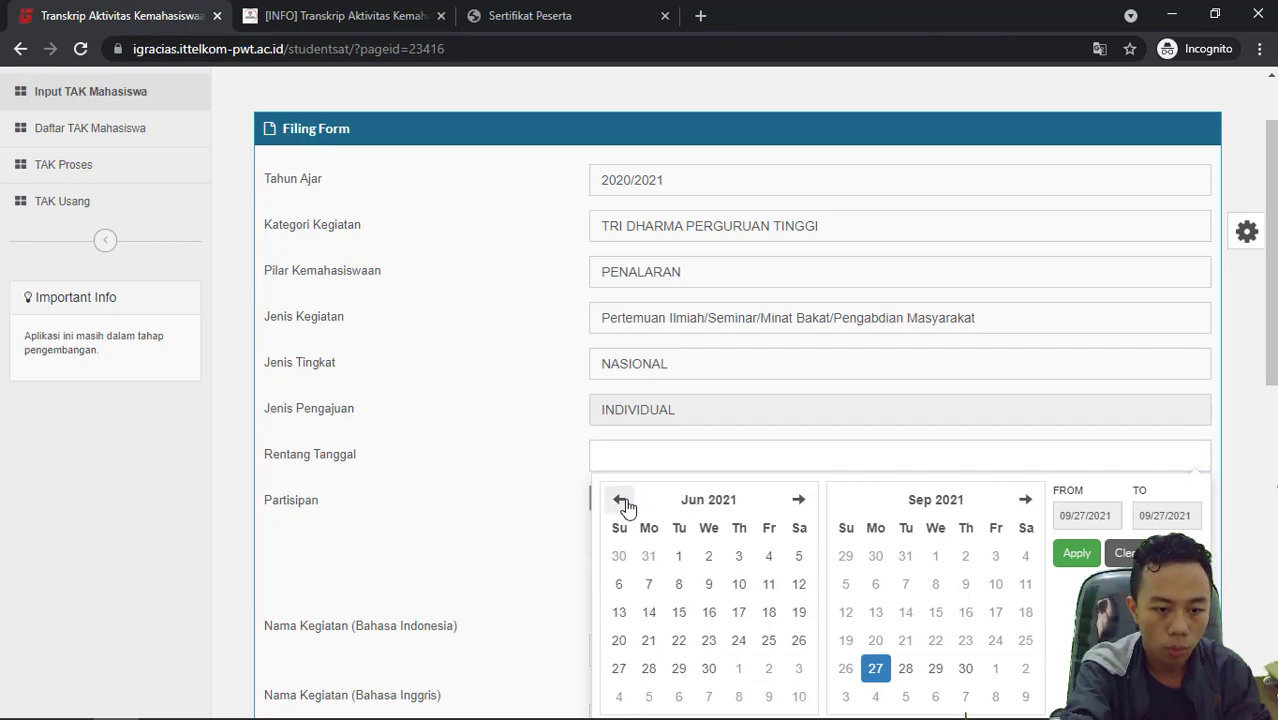
pyautogui.click(738, 640)
# Set the end date of Rentang Tanggal to 06/24/2021, apply the range, and set the participant's Partisipasi to Peserta.
pyautogui.click(847, 499)
pyautogui.click(847, 499)
pyautogui.click(852, 501)
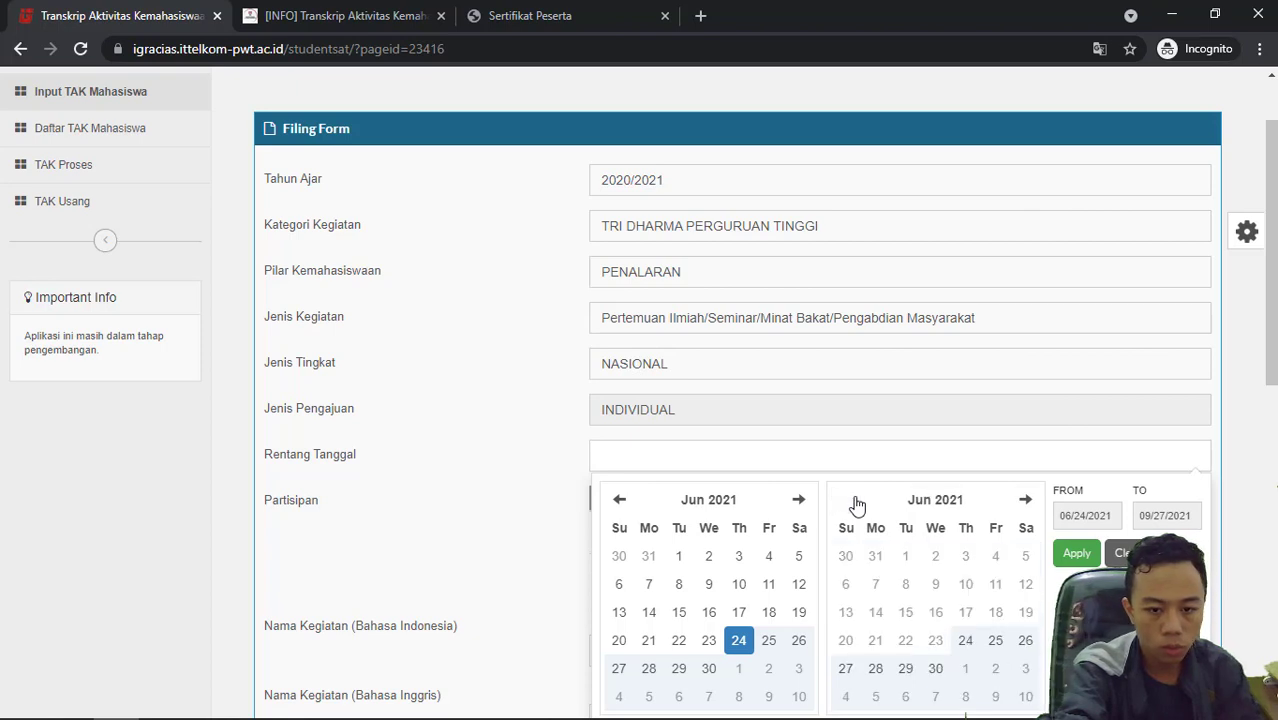
pyautogui.click(966, 642)
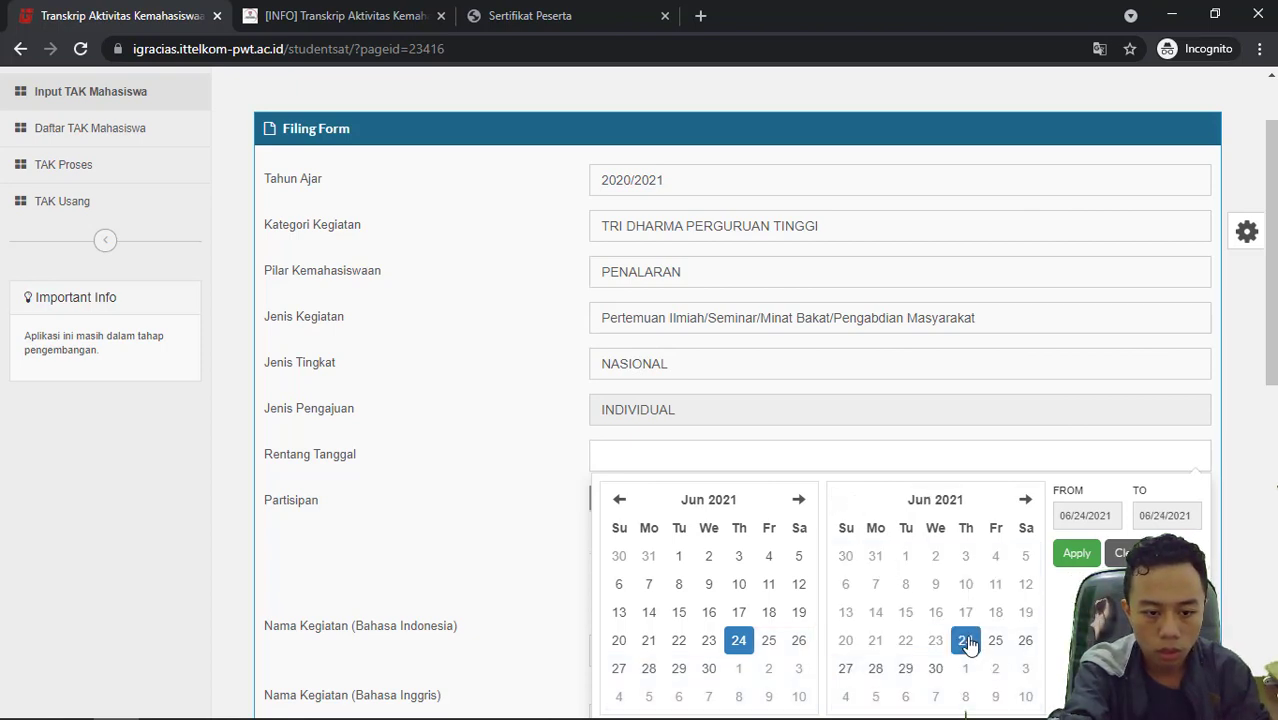
pyautogui.scroll(-1, 985, 640)
pyautogui.click(1076, 460)
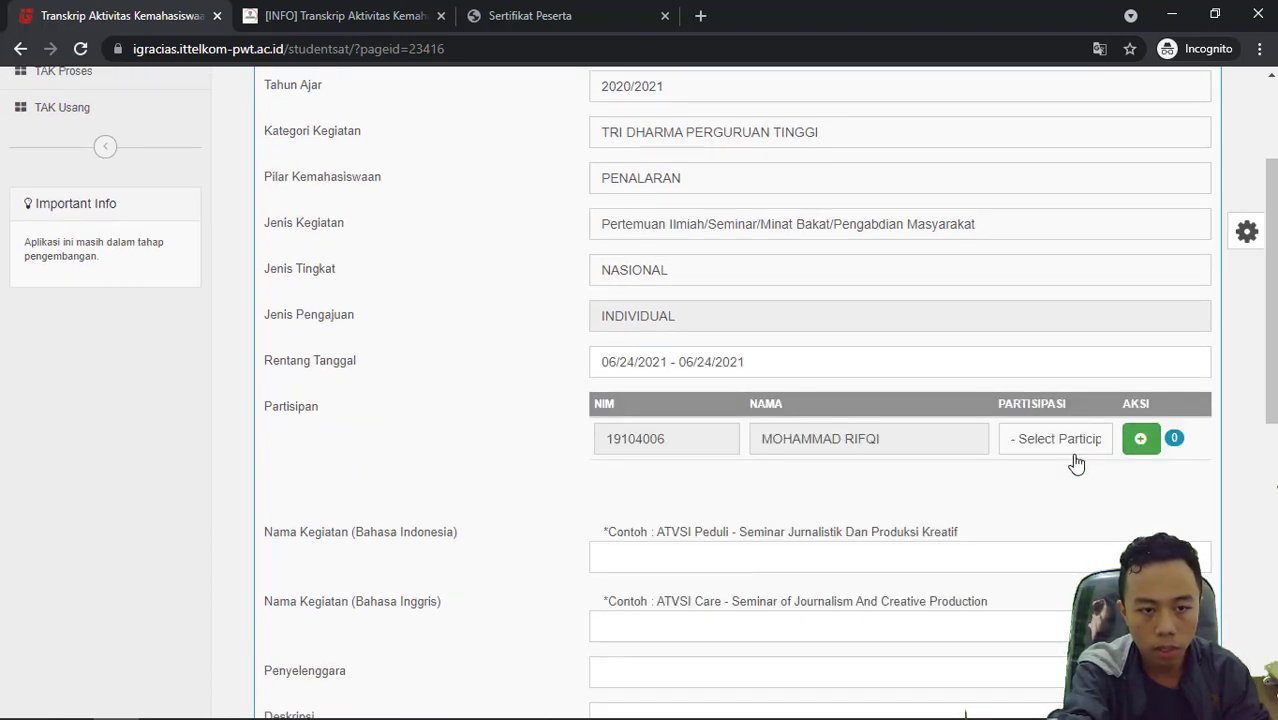
pyautogui.click(1096, 440)
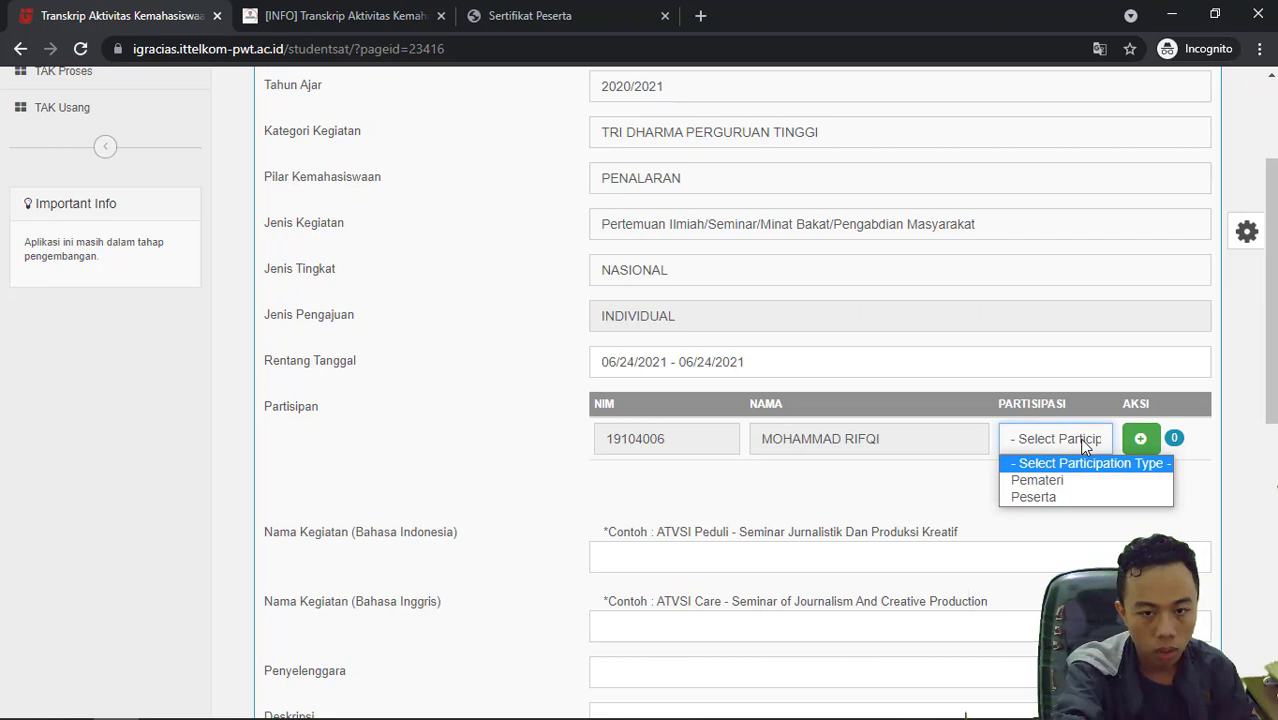
pyautogui.click(1048, 497)
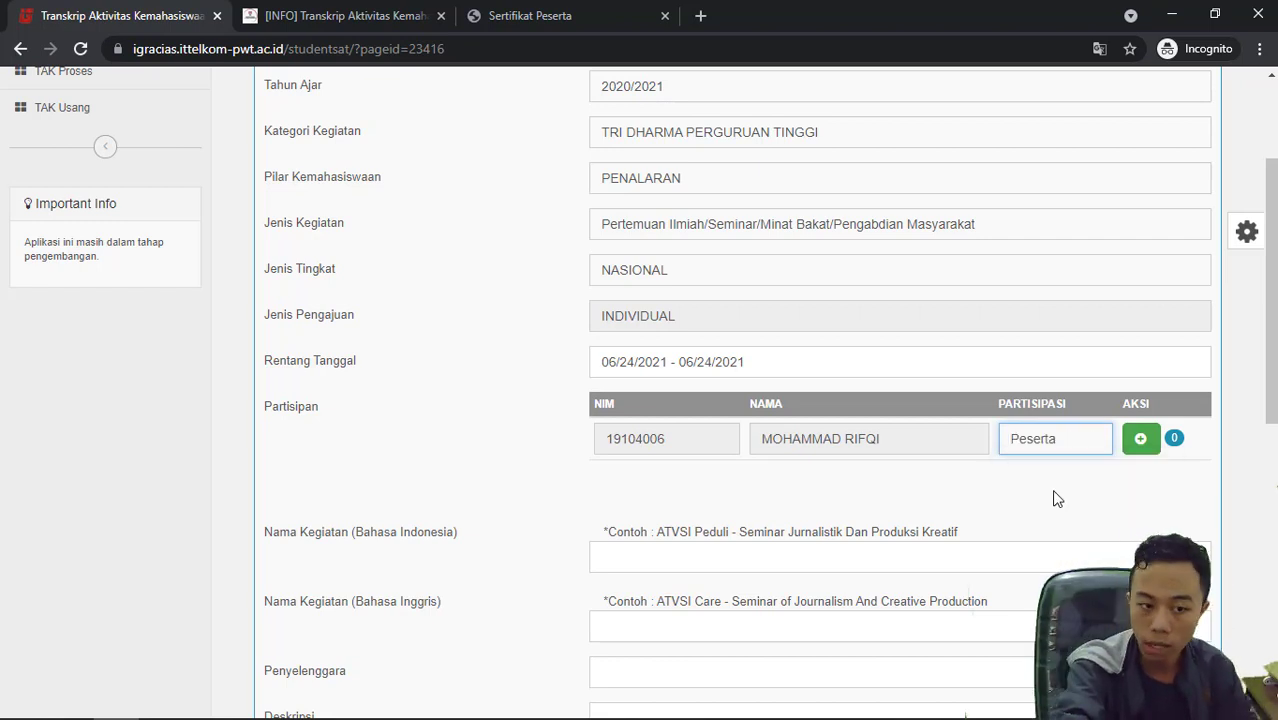
# Copy "Webinar on Global Internship Program to Royal British Computer Society, London" from the certificate into Nama Kegiatan (Bahasa Indonesia).
pyautogui.click(560, 16)
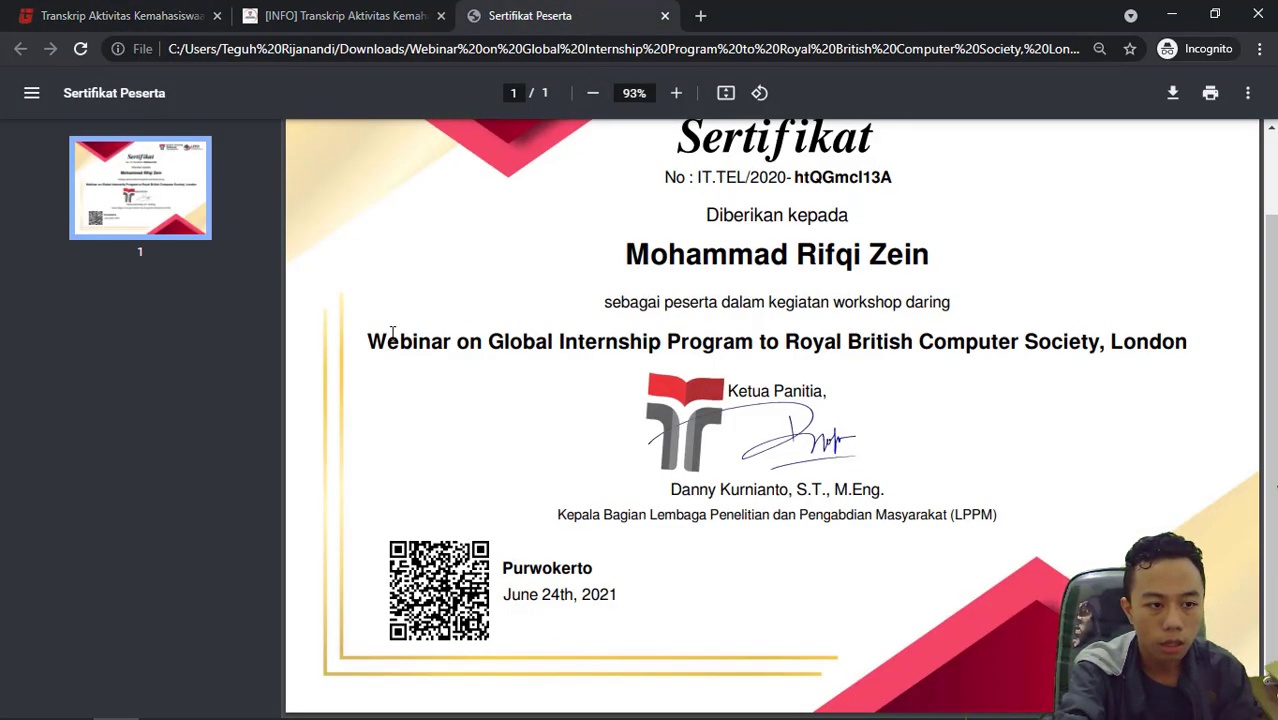
pyautogui.moveTo(367, 341); pyautogui.dragTo(1185, 336)
pyautogui.hotkey('ctrl', 'c')
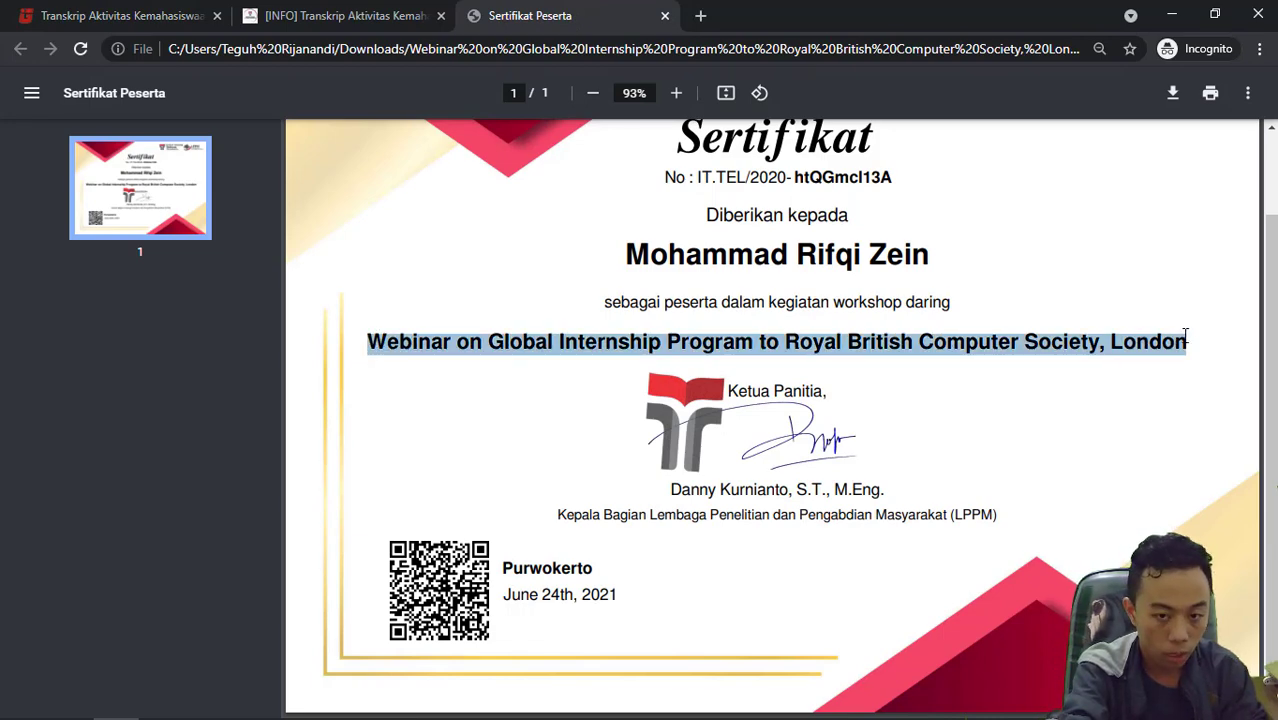
pyautogui.click(150, 16)
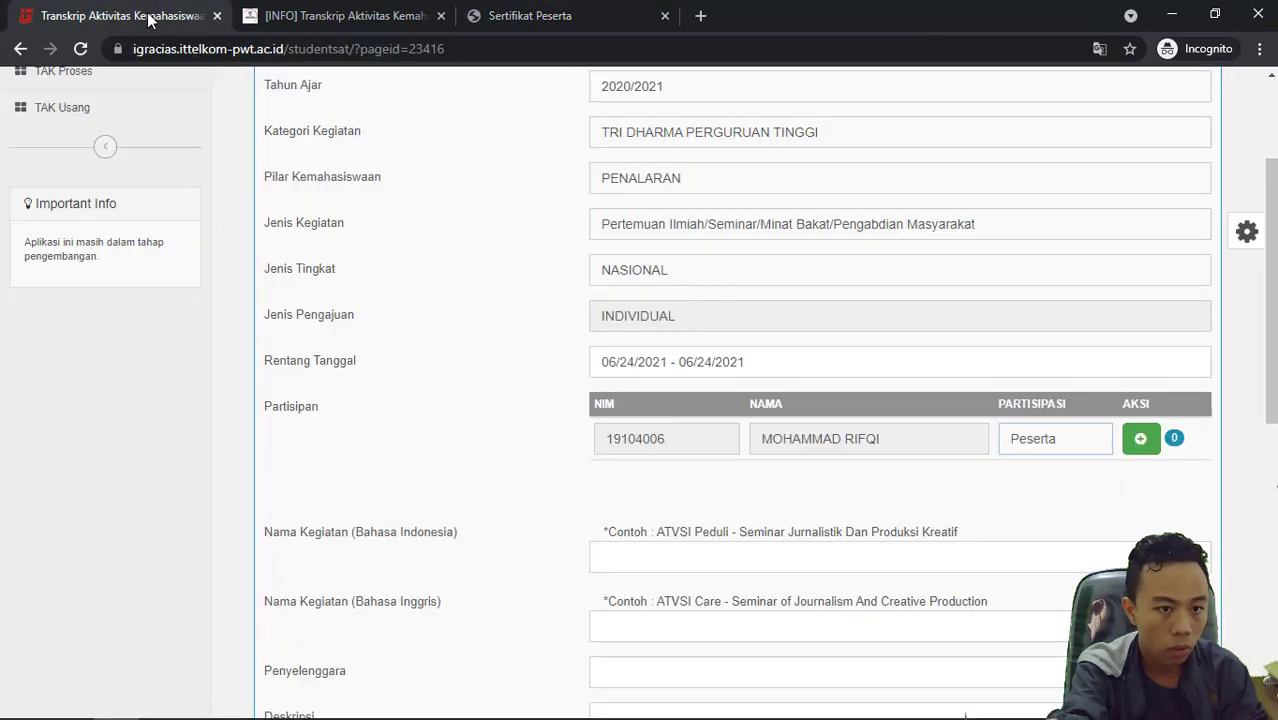
pyautogui.click(656, 557)
pyautogui.write('Webinar')
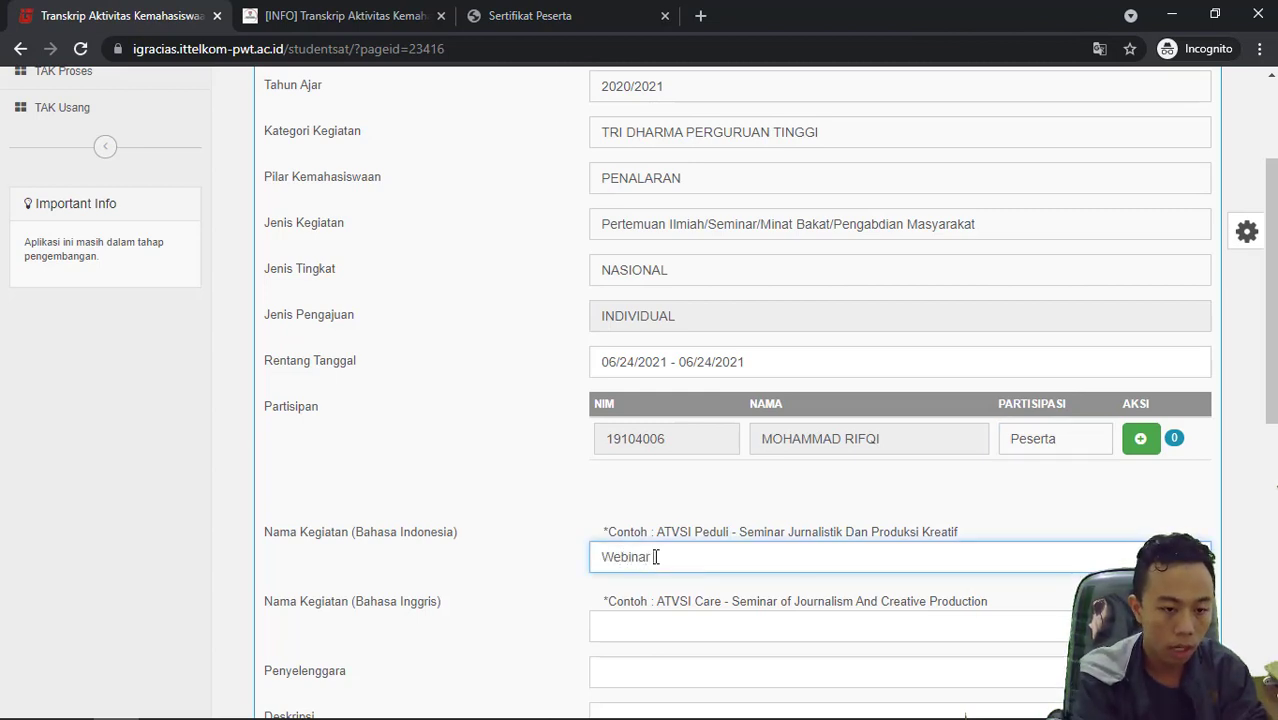
pyautogui.hotkey('ctrl', 'v')
pyautogui.click(656, 557)
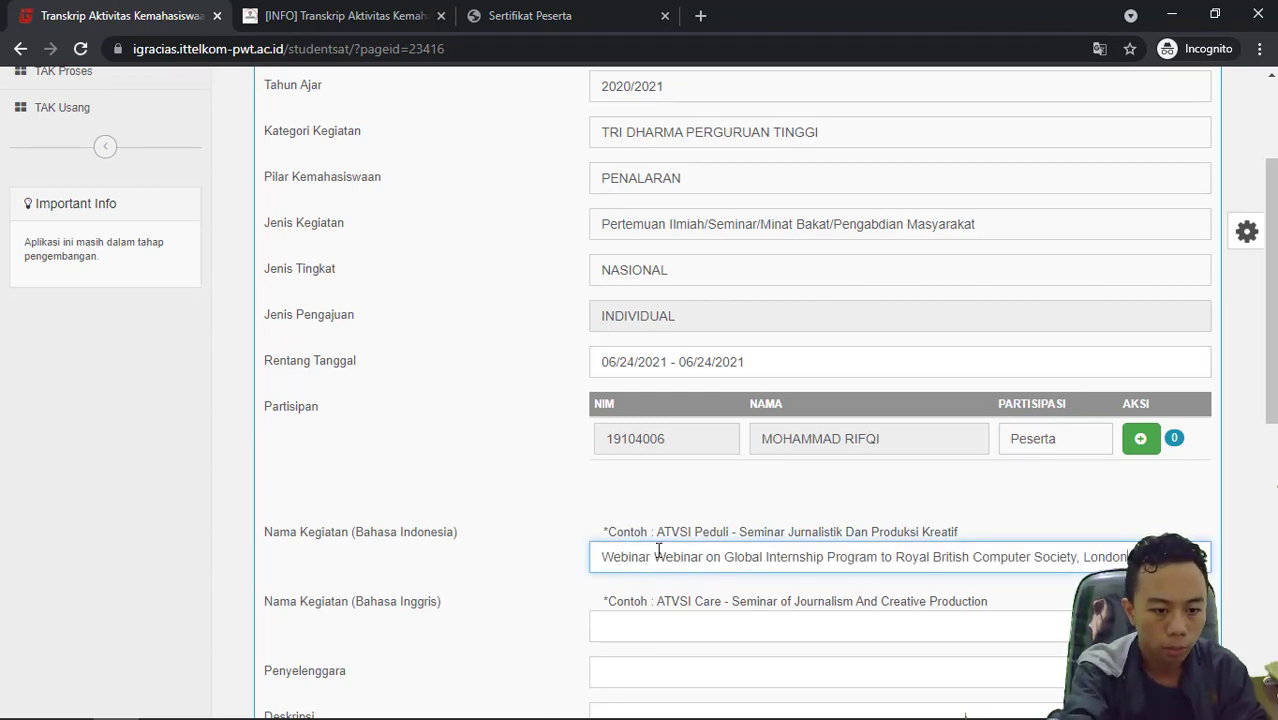
pyautogui.hotkey('ctrl', 'BackSpace')
# Copy the Indonesian activity name into Nama Kegiatan (Bahasa Inggris).
pyautogui.hotkey('ctrl', 'a')
pyautogui.hotkey('ctrl', 'c')
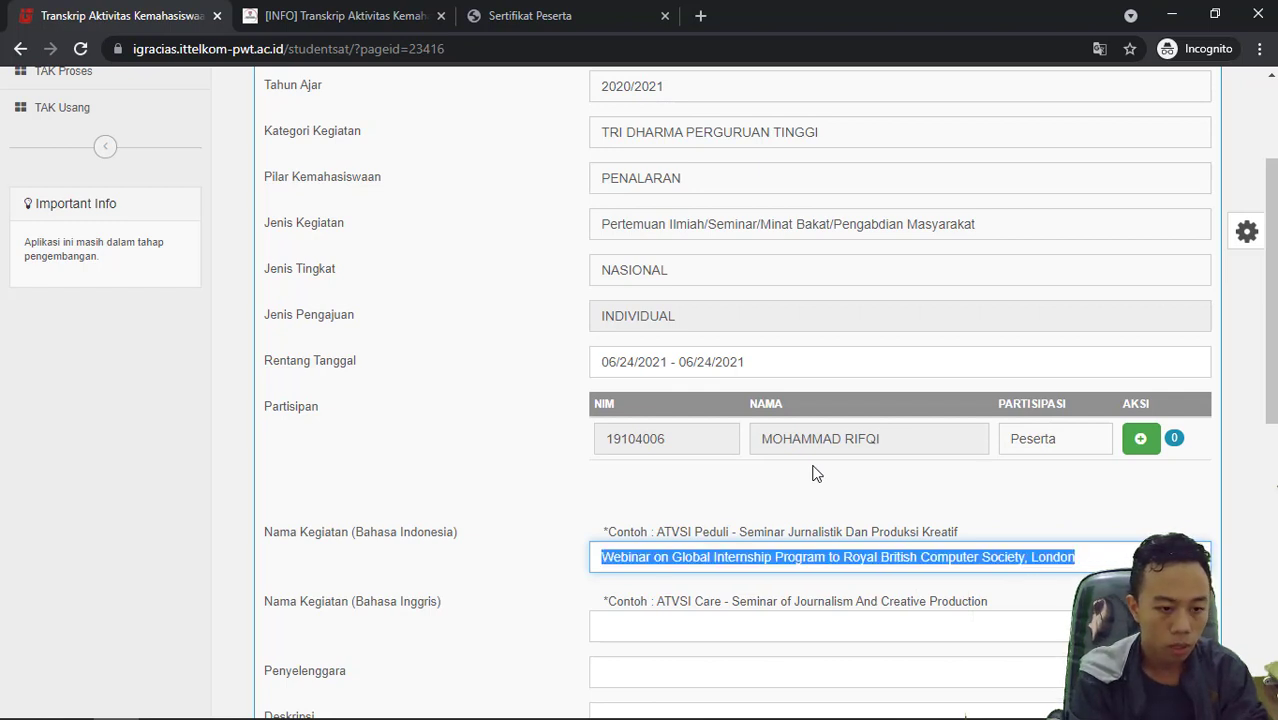
pyautogui.scroll(-2, 815, 473)
pyautogui.click(767, 440)
pyautogui.hotkey('ctrl', 'v')
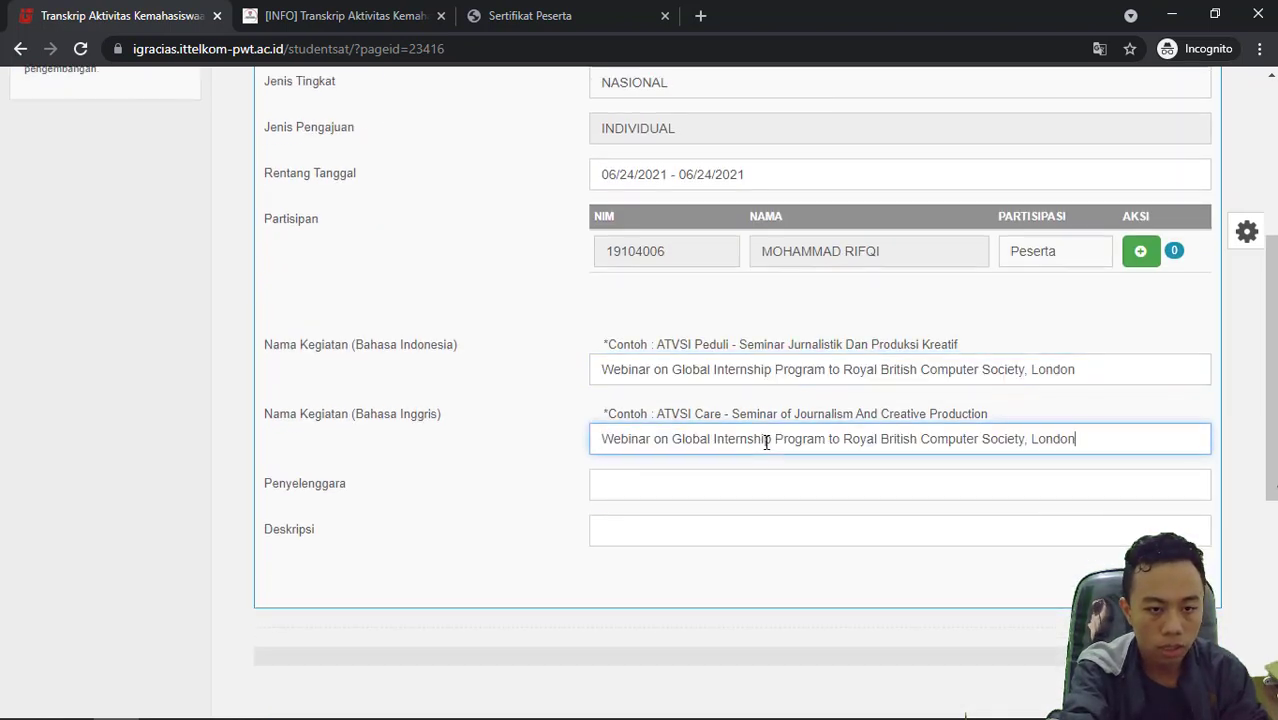
pyautogui.click(552, 478)
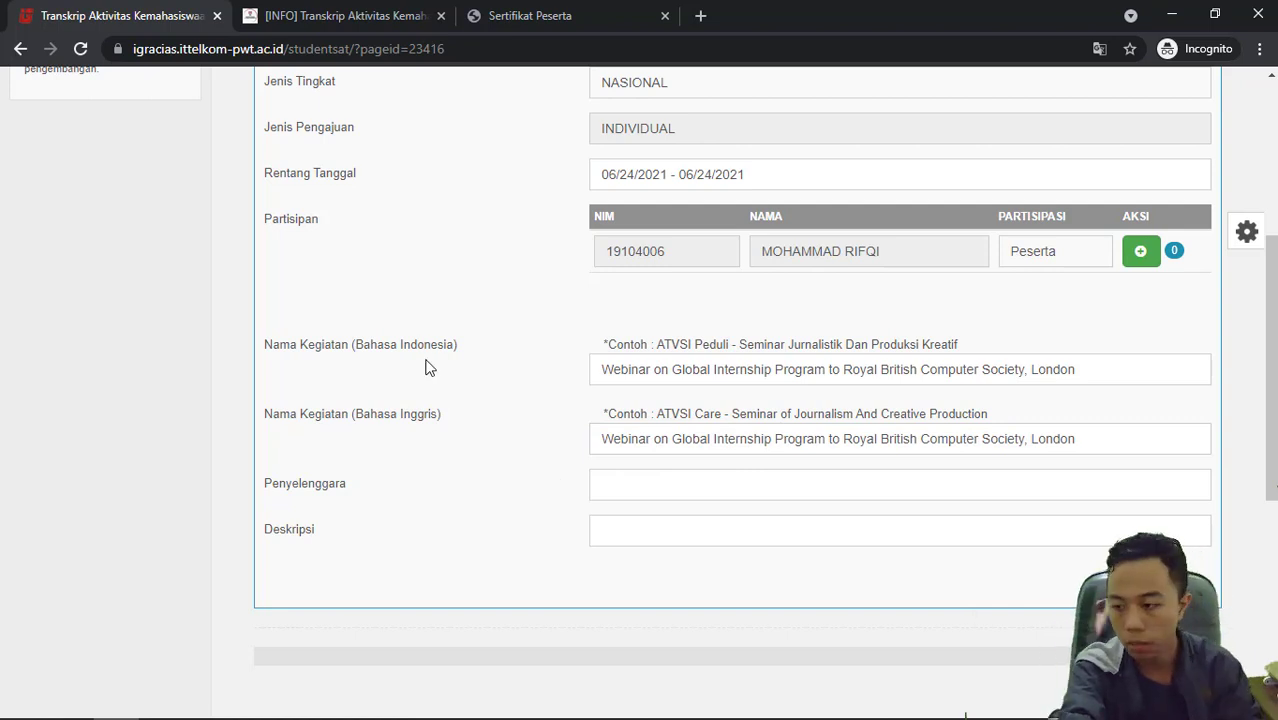
# Fill Penyelenggara with "Lembaga Penelitian dan Pengabdian Masyarakat (LPPM)" copied from the certificate's signatory line.
pyautogui.click(670, 487)
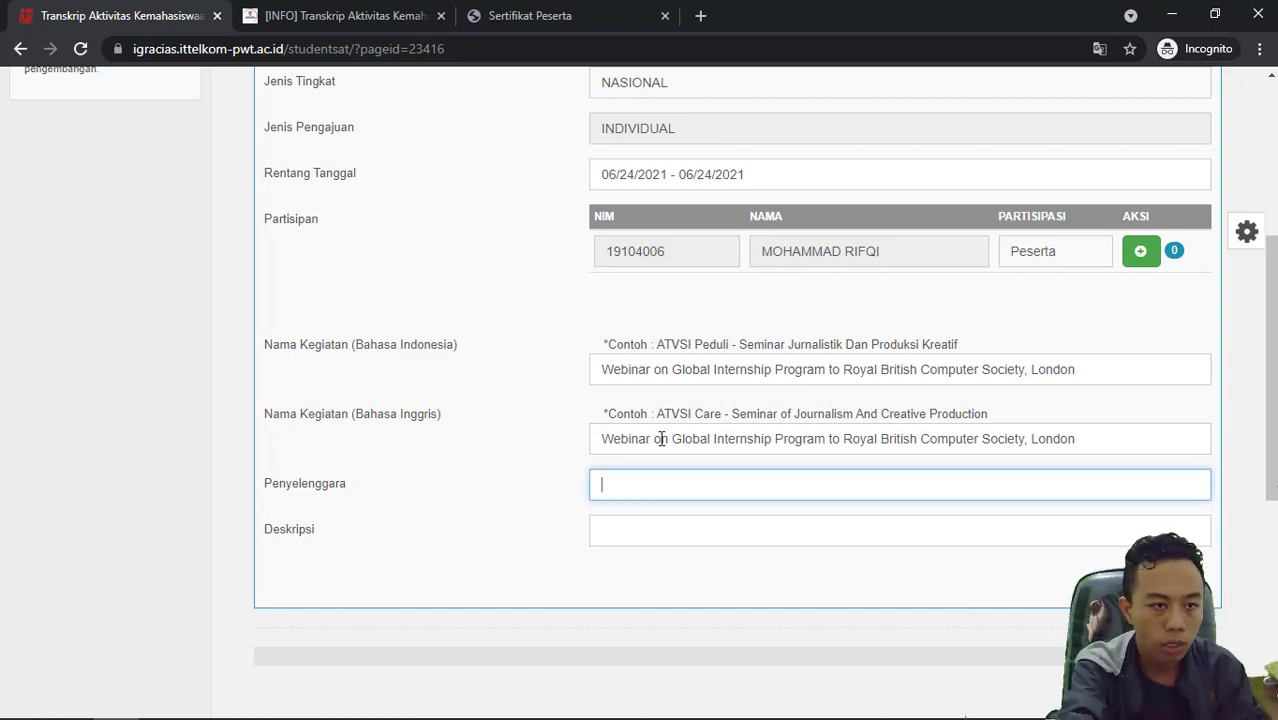
pyautogui.click(536, 14)
pyautogui.scroll(1, 730, 345)
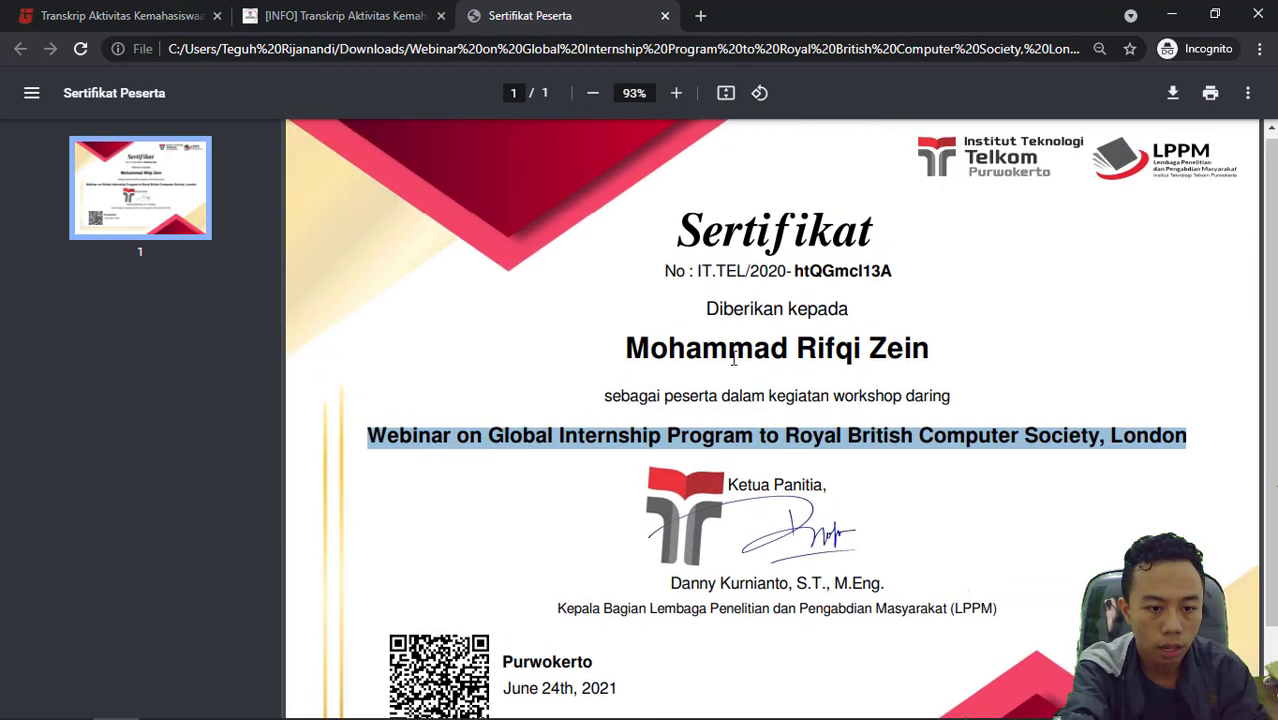
pyautogui.scroll(-1, 731, 388)
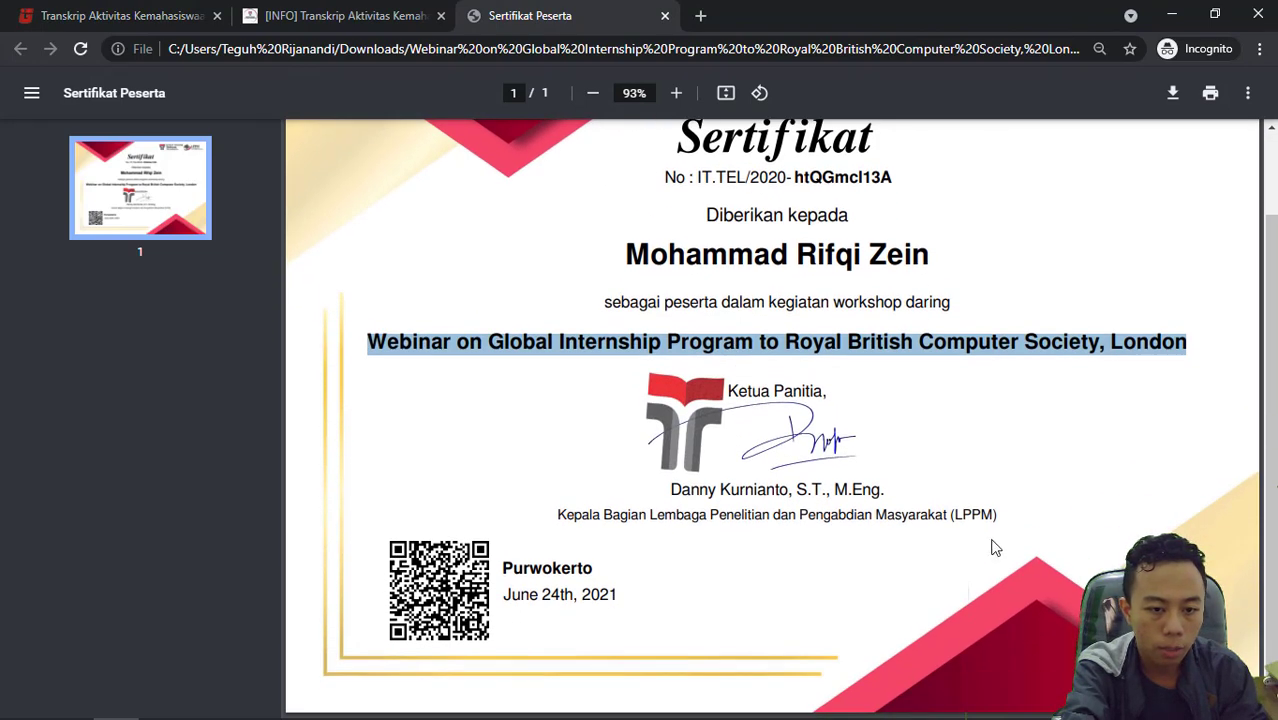
pyautogui.moveTo(1000, 519); pyautogui.dragTo(652, 515)
pyautogui.hotkey('ctrl', 'c')
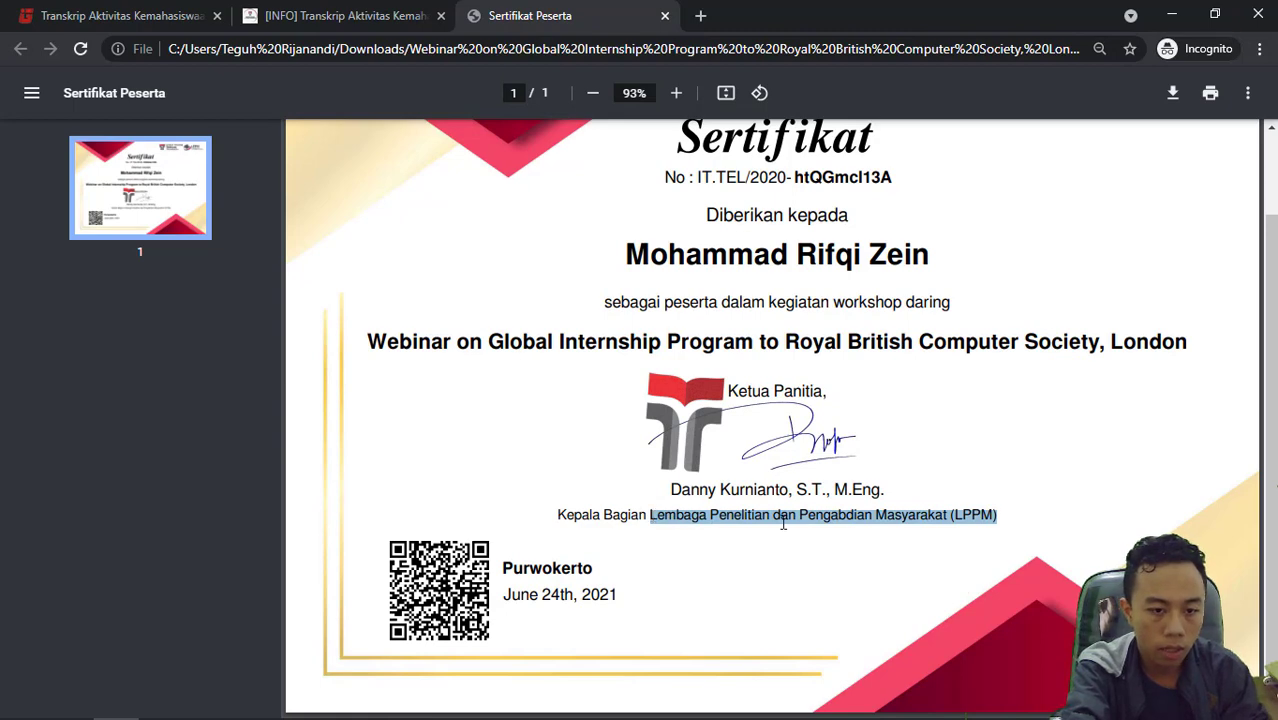
pyautogui.click(55, 12)
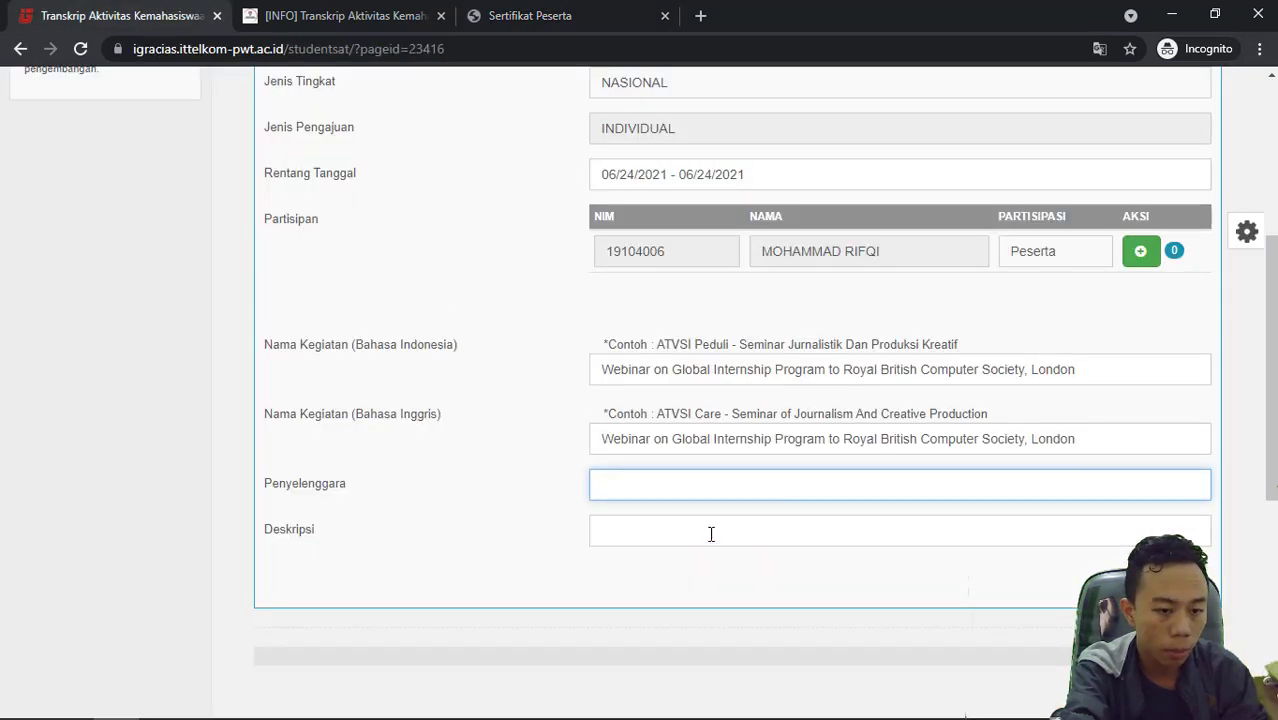
pyautogui.hotkey('ctrl', 'v')
# Copy the English activity name into Deskripsi.
pyautogui.click(710, 530)
pyautogui.tripleClick(680, 438)
pyautogui.hotkey('ctrl', 'c')
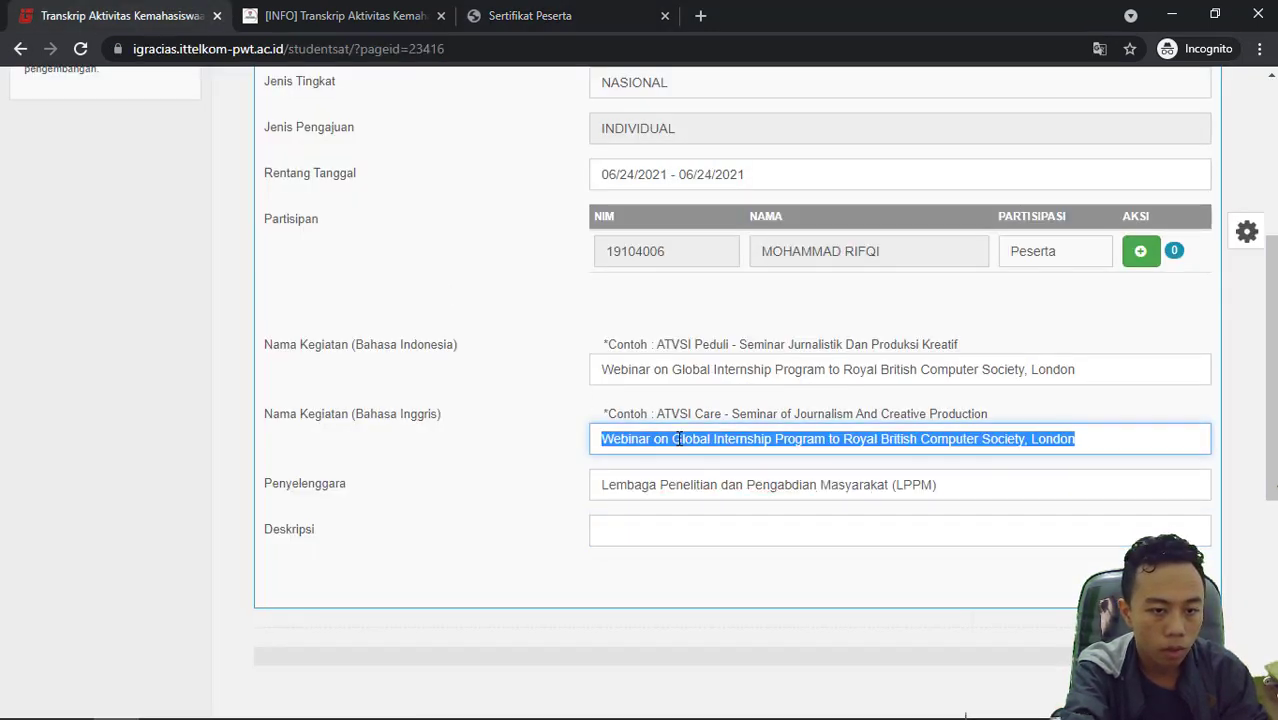
pyautogui.click(688, 530)
pyautogui.hotkey('ctrl', 'v')
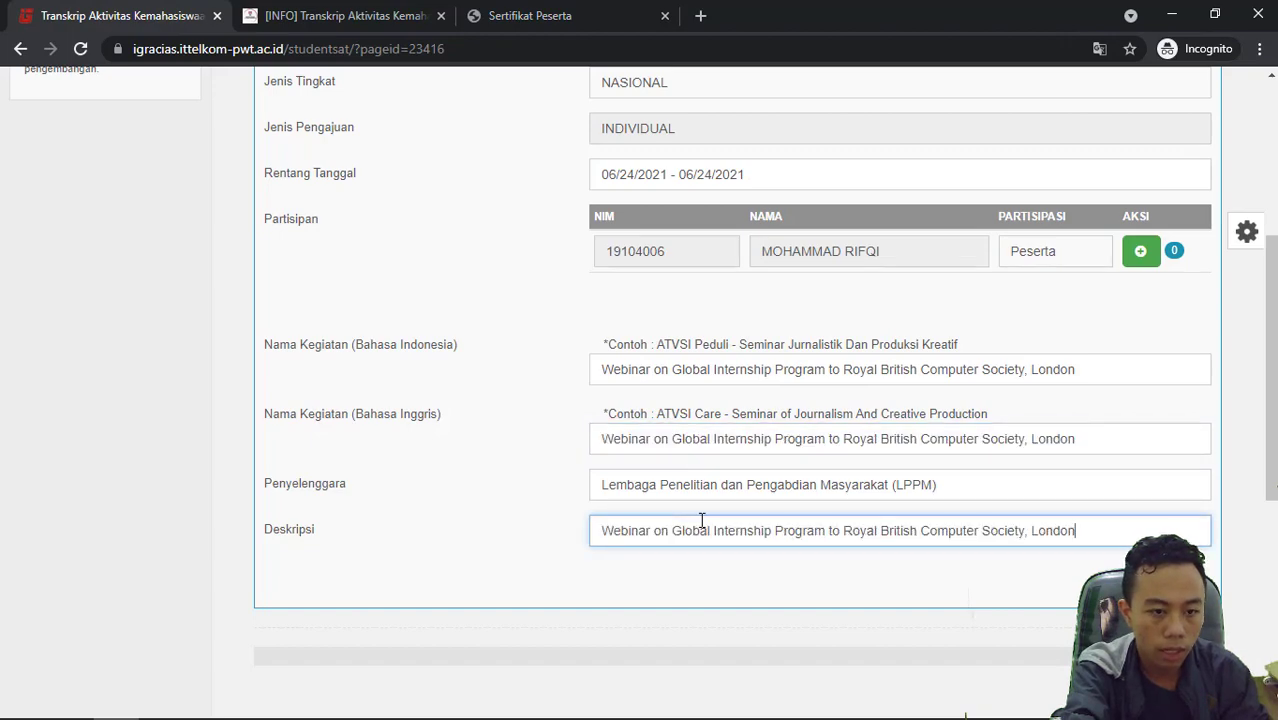
# Review the filled-in filing form entries from Tahun Ajar through Deskripsi.
pyautogui.scroll(2, 491, 525)
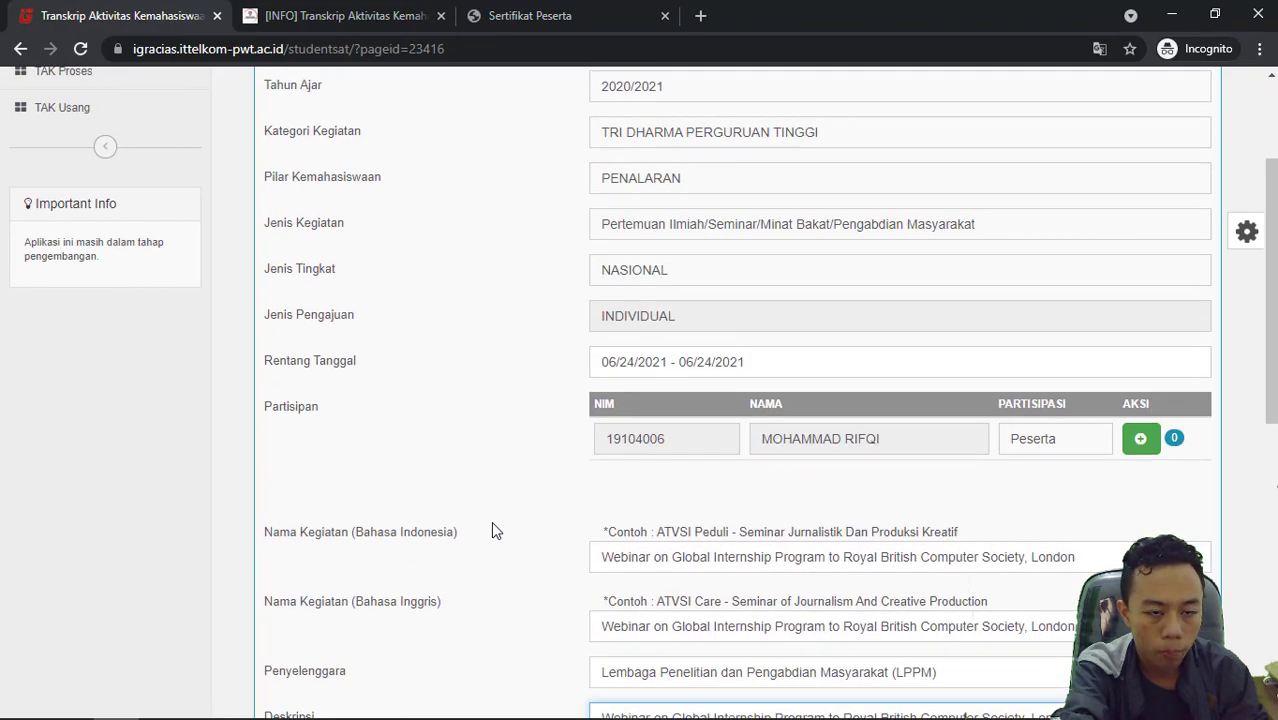
pyautogui.scroll(2, 491, 523)
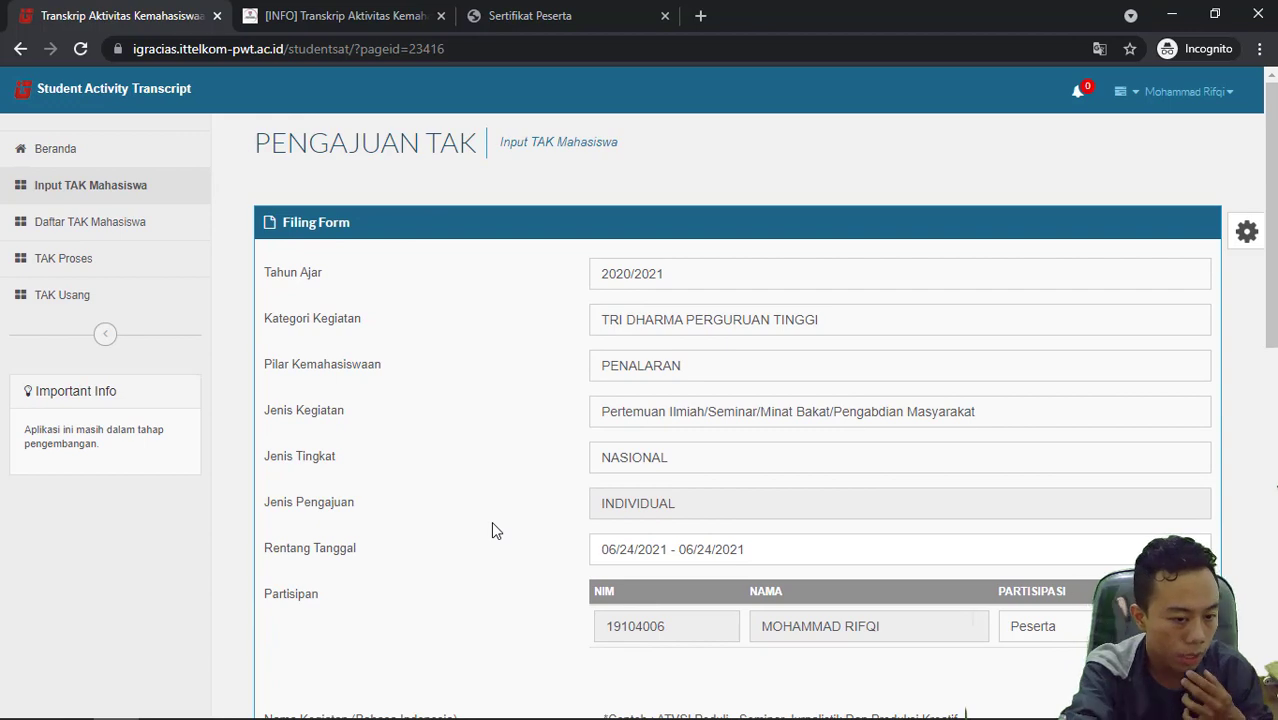
pyautogui.scroll(-4, 491, 530)
pyautogui.scroll(-1, 543, 525)
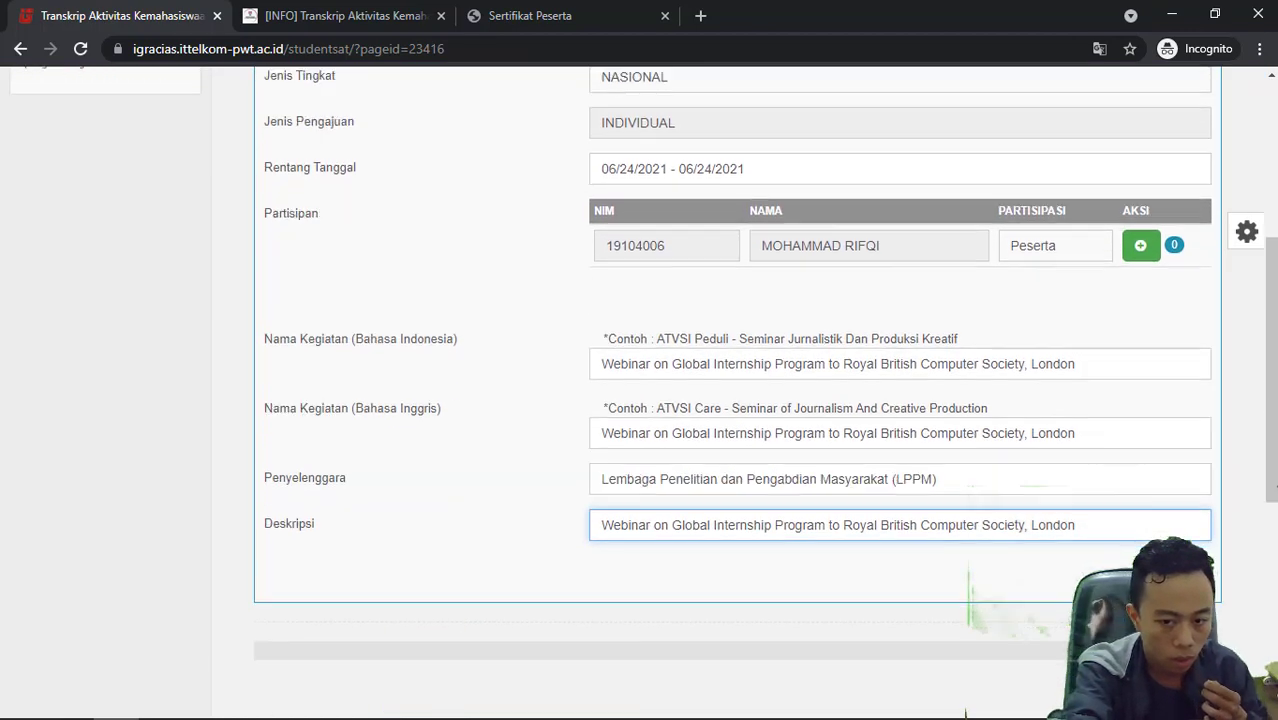
# Submit the completed TAK filing form and acknowledge the save message.
pyautogui.click(1200, 604)
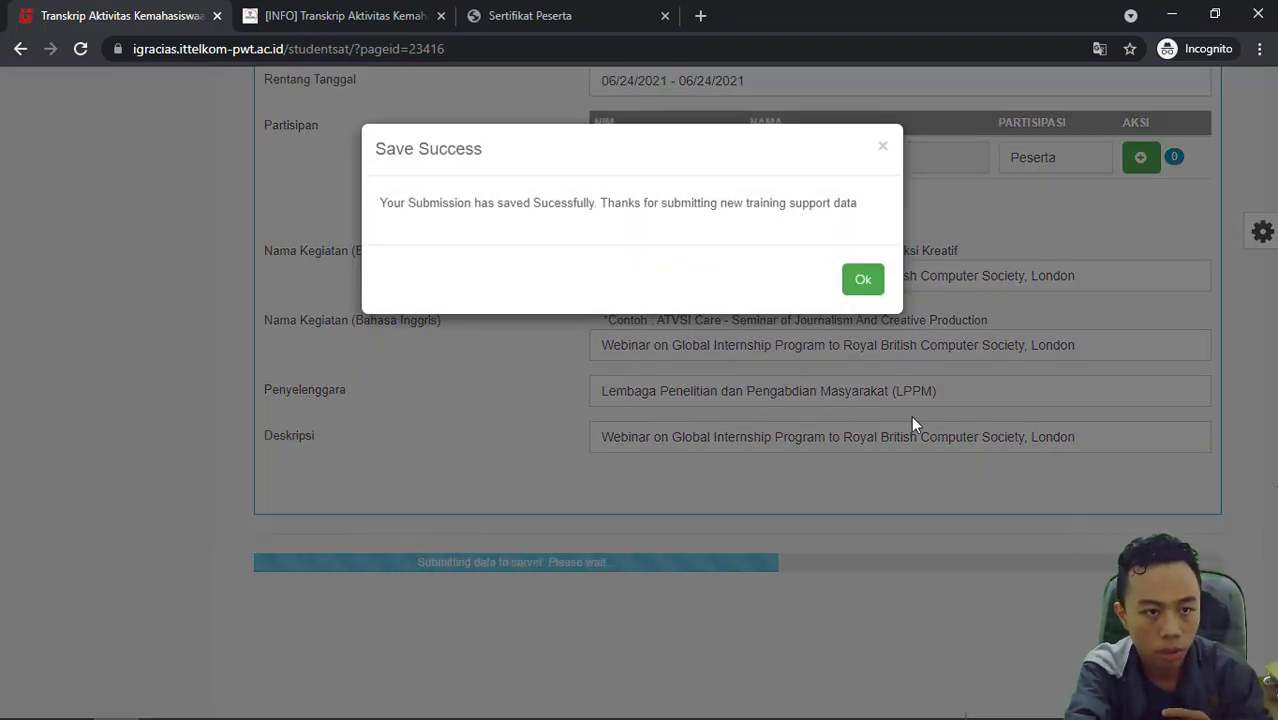
pyautogui.click(857, 282)
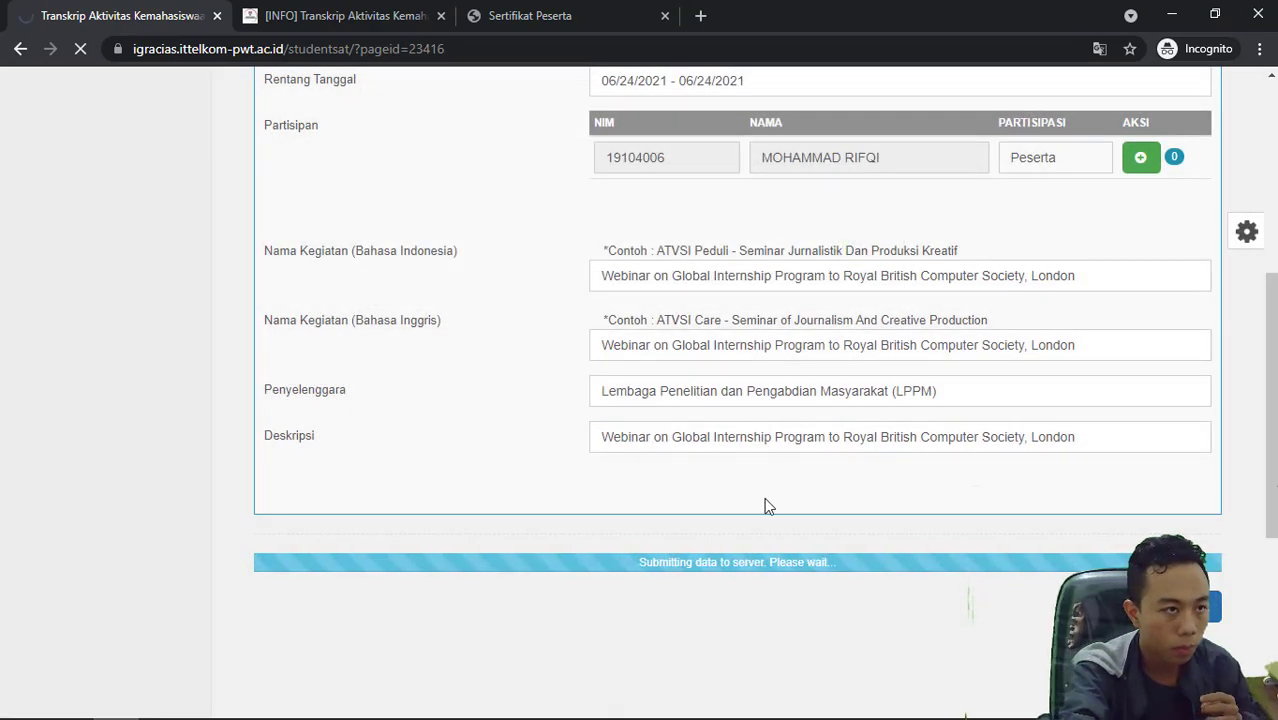
pyautogui.scroll(3, 724, 560)
pyautogui.scroll(3, 724, 560)
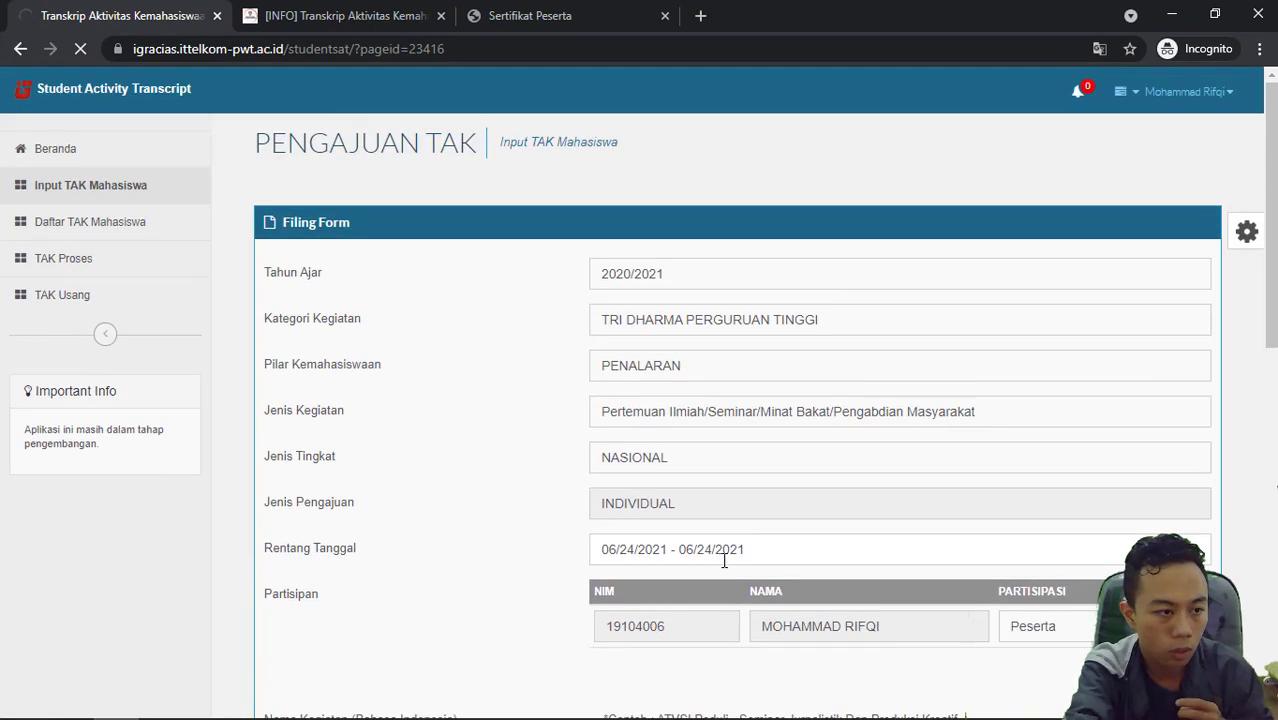
pyautogui.scroll(-5, 564, 498)
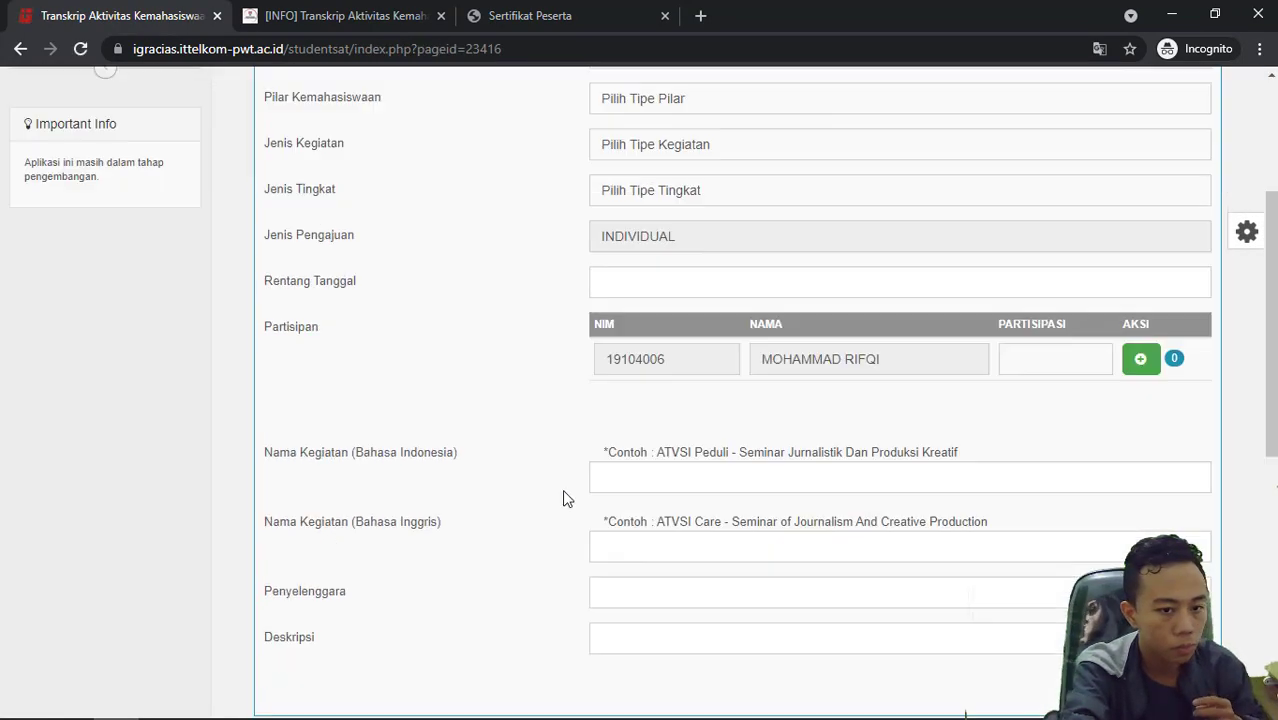
pyautogui.scroll(5, 564, 498)
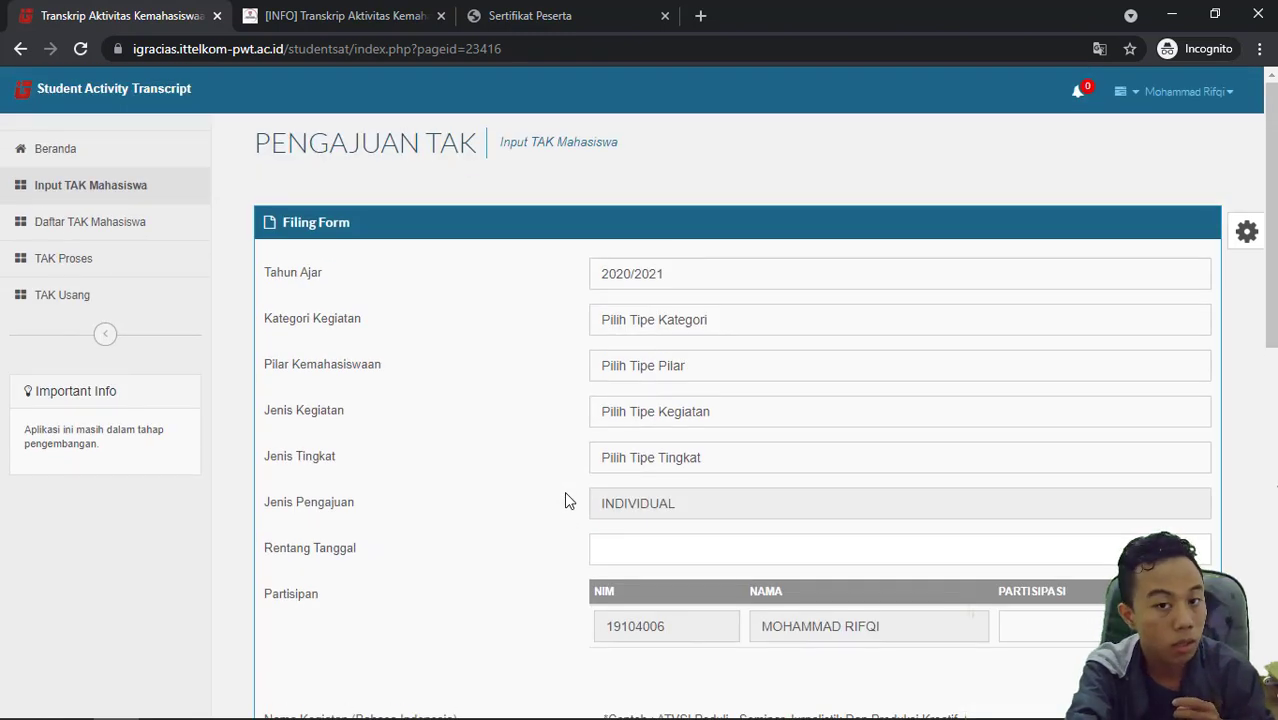
# Open the Daftar TAK Mahasiswa page and check the Student SAT List Table for the submitted activity.
pyautogui.click(113, 224)
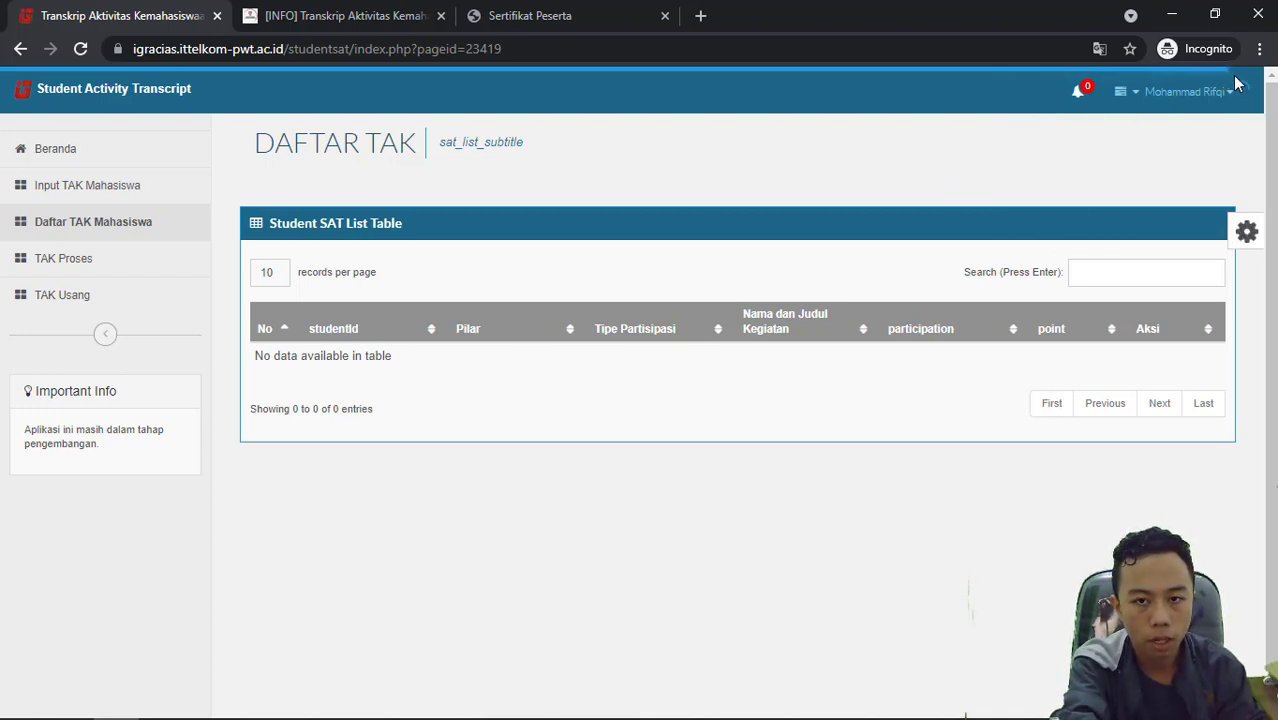
pyautogui.scroll(-1, 919, 286)
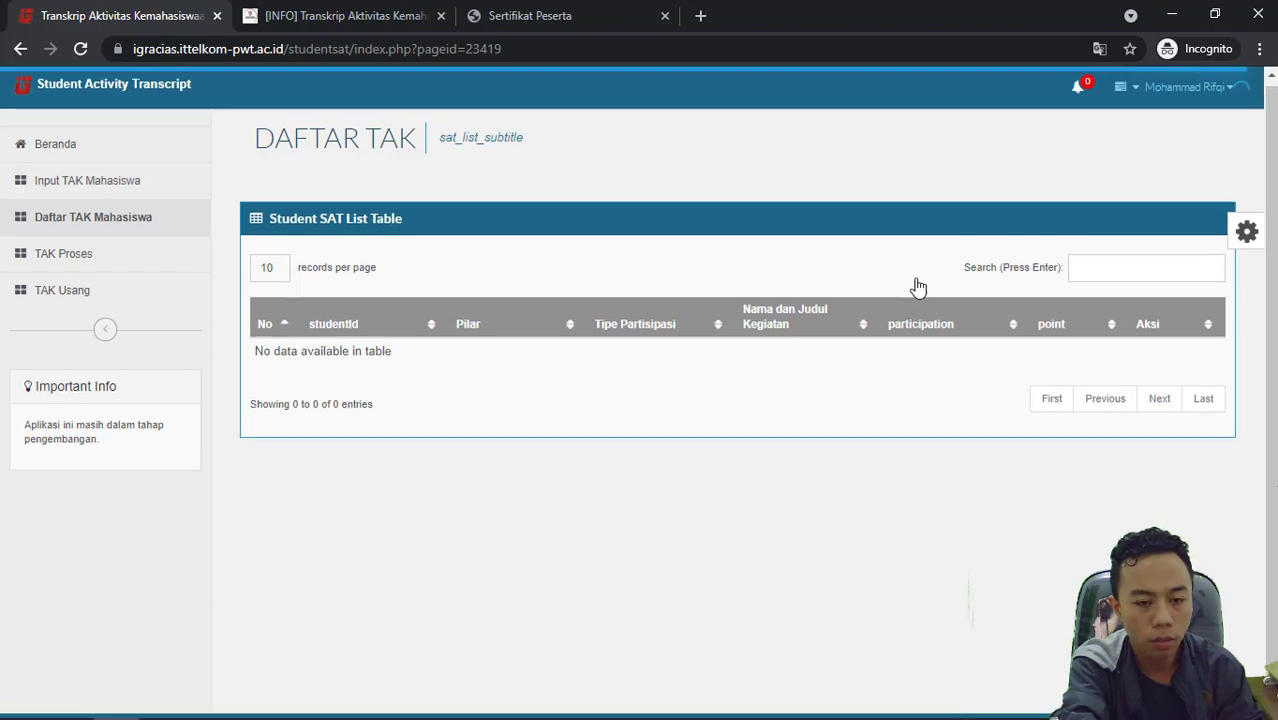
pyautogui.scroll(1, 922, 308)
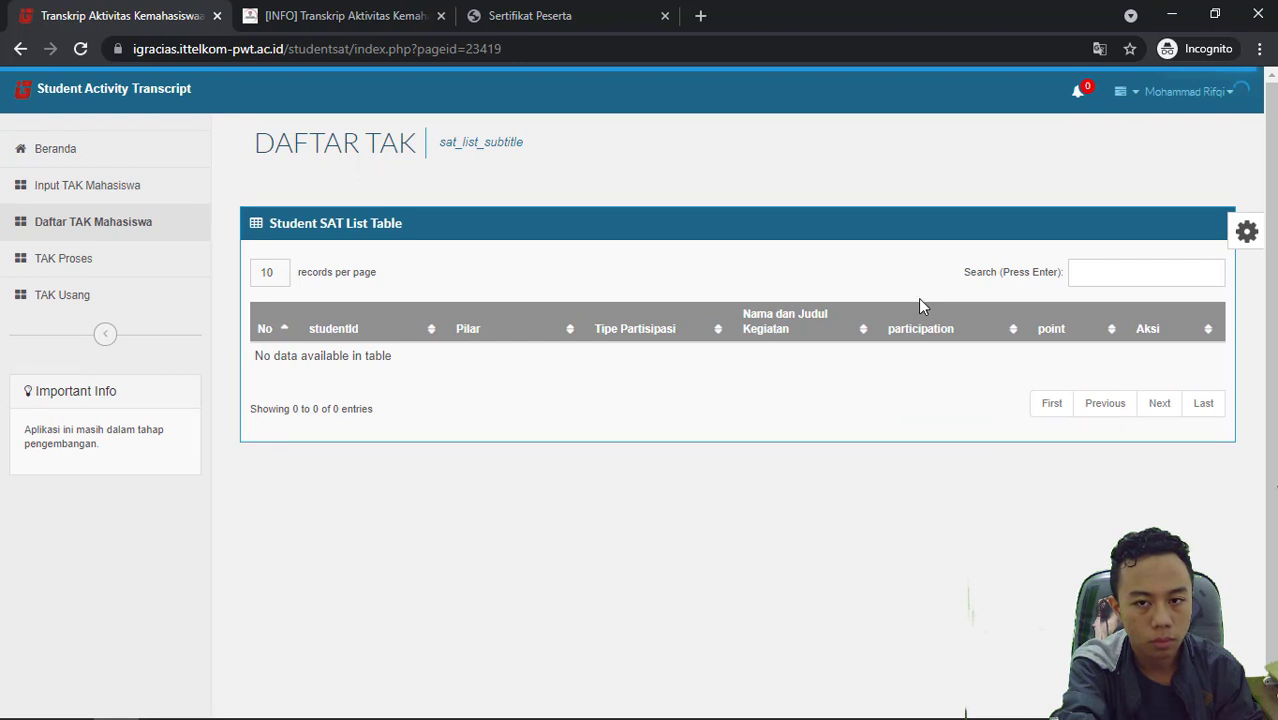
pyautogui.scroll(-1, 918, 298)
pyautogui.scroll(1, 918, 240)
# Go to the i-Gracias dashboard at igracias.ittelkom-pwt.ac.id and dismiss the translation prompt and the hybrid learning announcement.
pyautogui.click(921, 47)
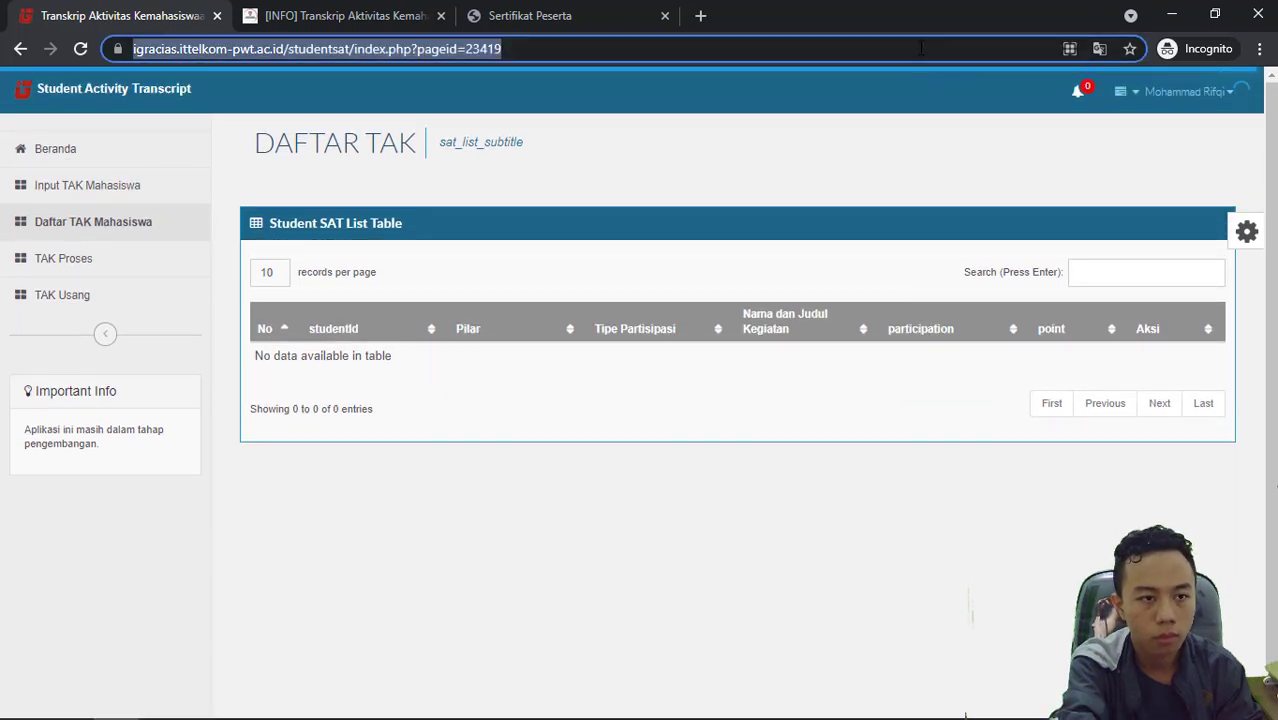
pyautogui.click(921, 47)
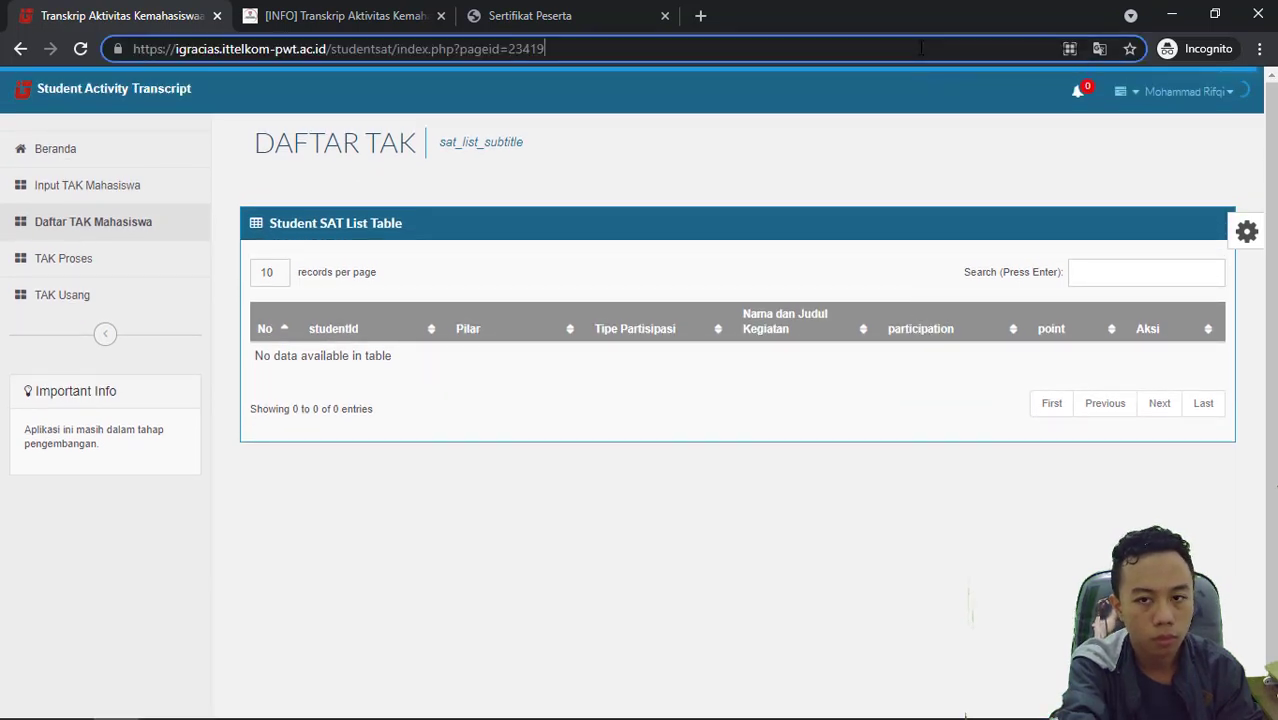
pyautogui.click(843, 45)
pyautogui.click(843, 43)
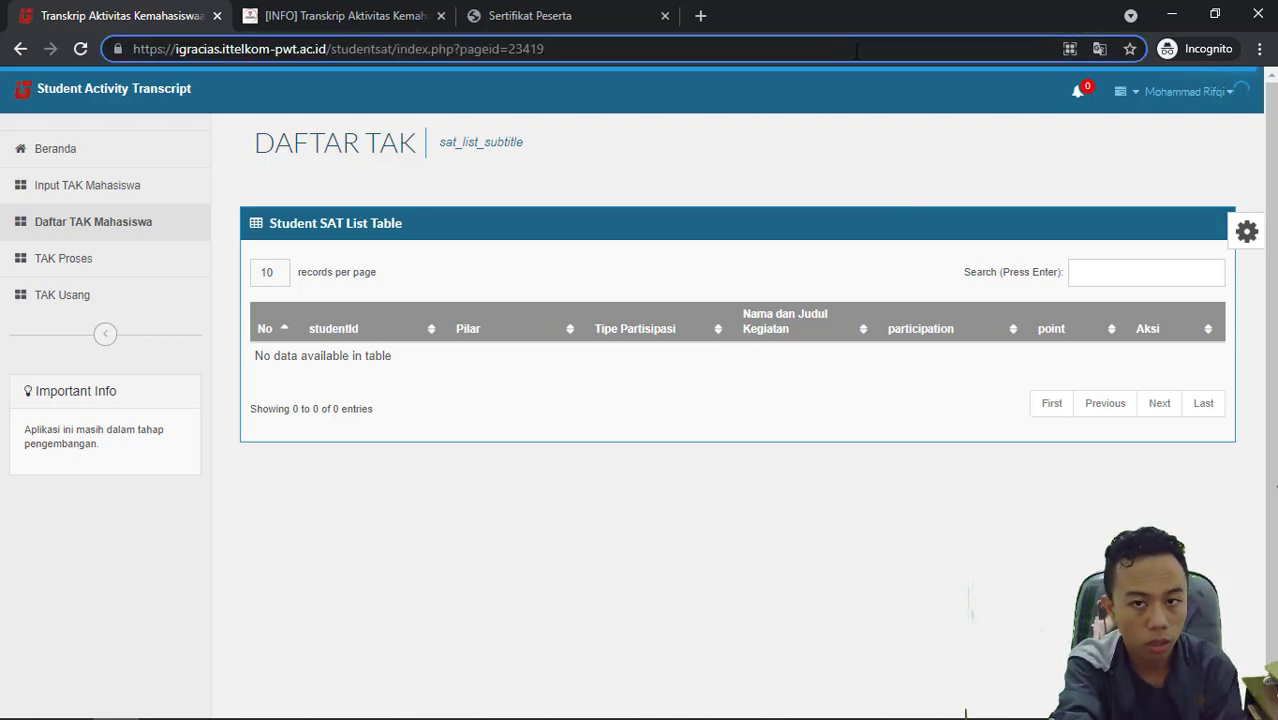
pyautogui.press('Return')
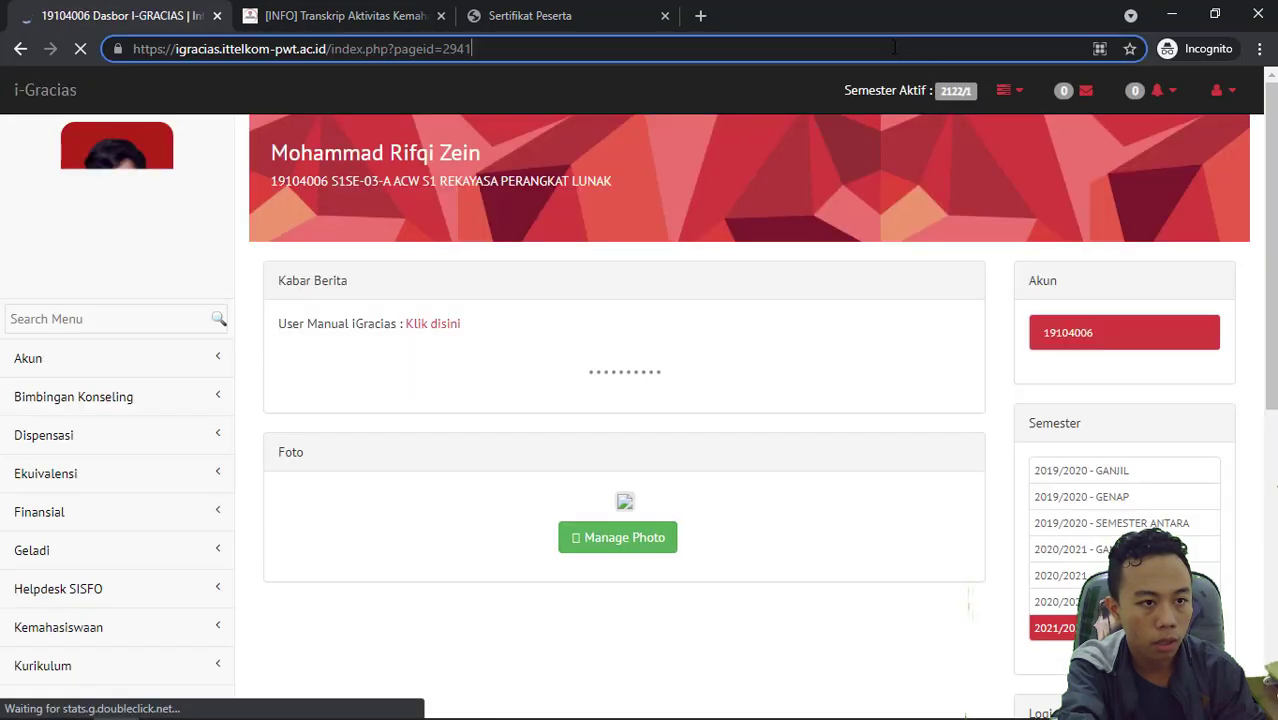
pyautogui.scroll(-4, 121, 526)
pyautogui.scroll(3, 902, 238)
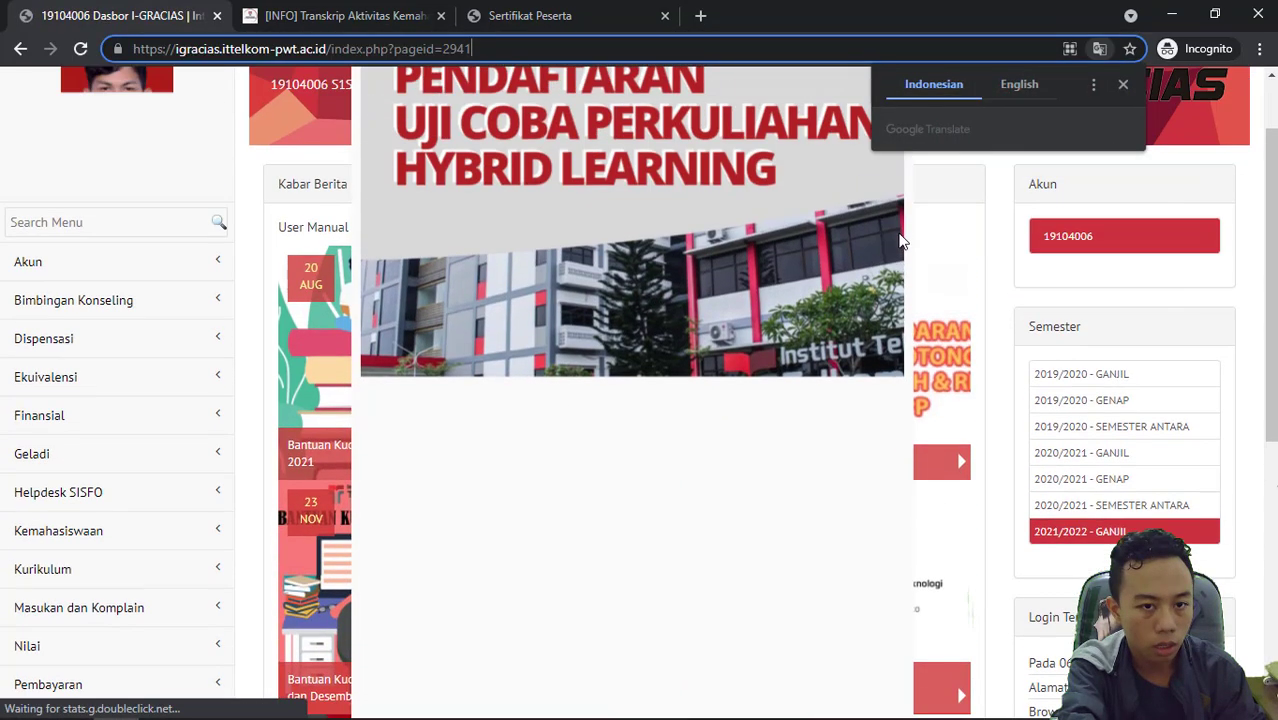
pyautogui.scroll(1, 891, 220)
pyautogui.click(1123, 85)
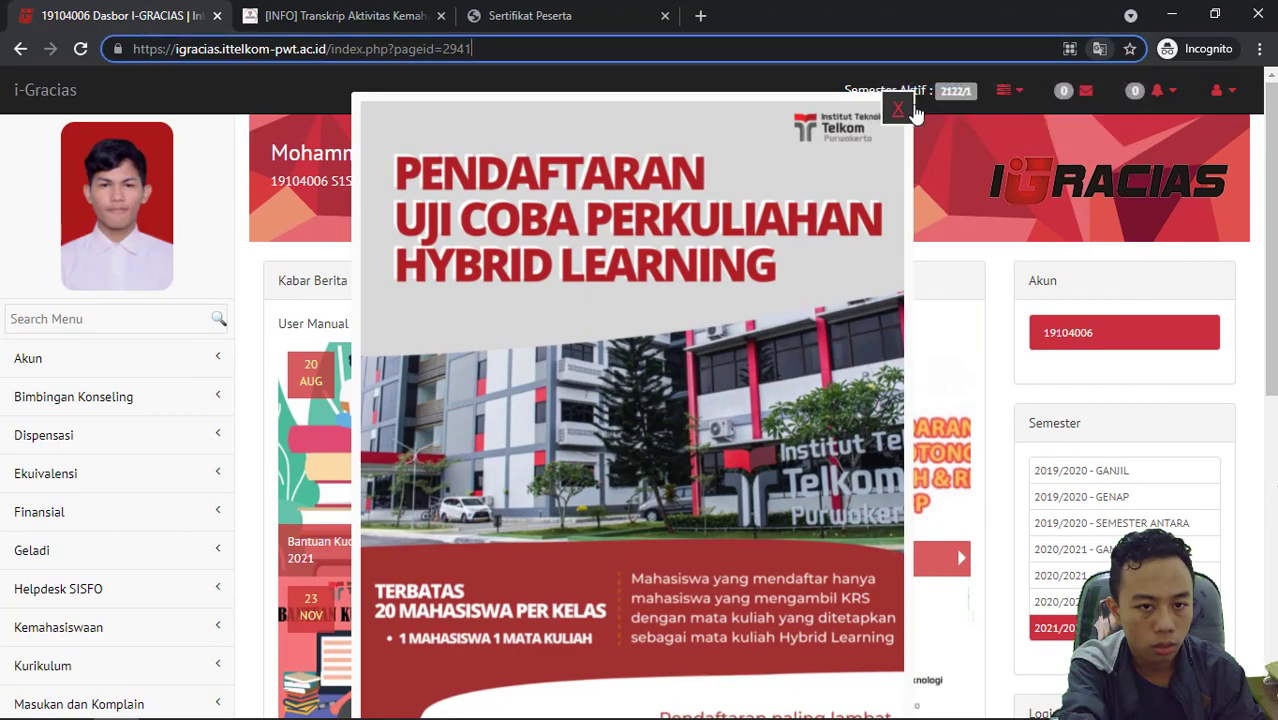
pyautogui.click(899, 109)
# Reopen Daftar TAK Mahasiswa from the dashboard's TAK Mahasiswa section and dismiss the translation prompt.
pyautogui.scroll(-12, 80, 522)
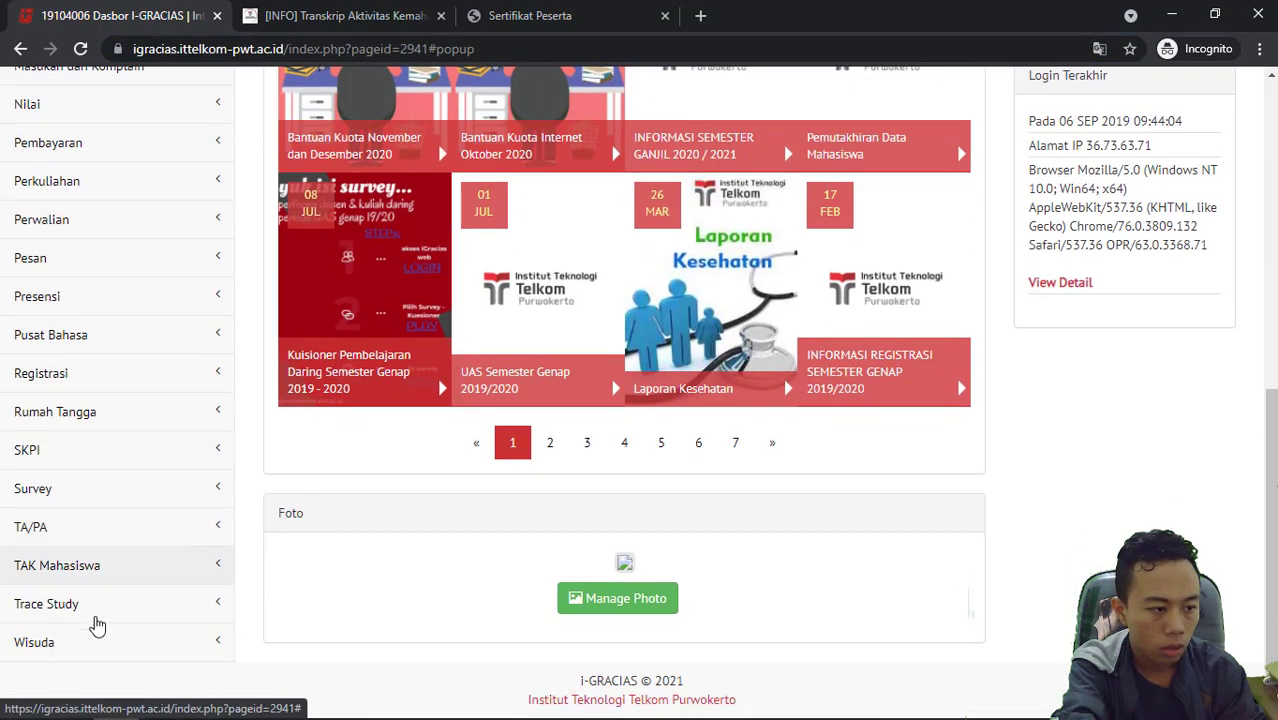
pyautogui.click(91, 566)
pyautogui.scroll(-2, 102, 555)
pyautogui.click(104, 548)
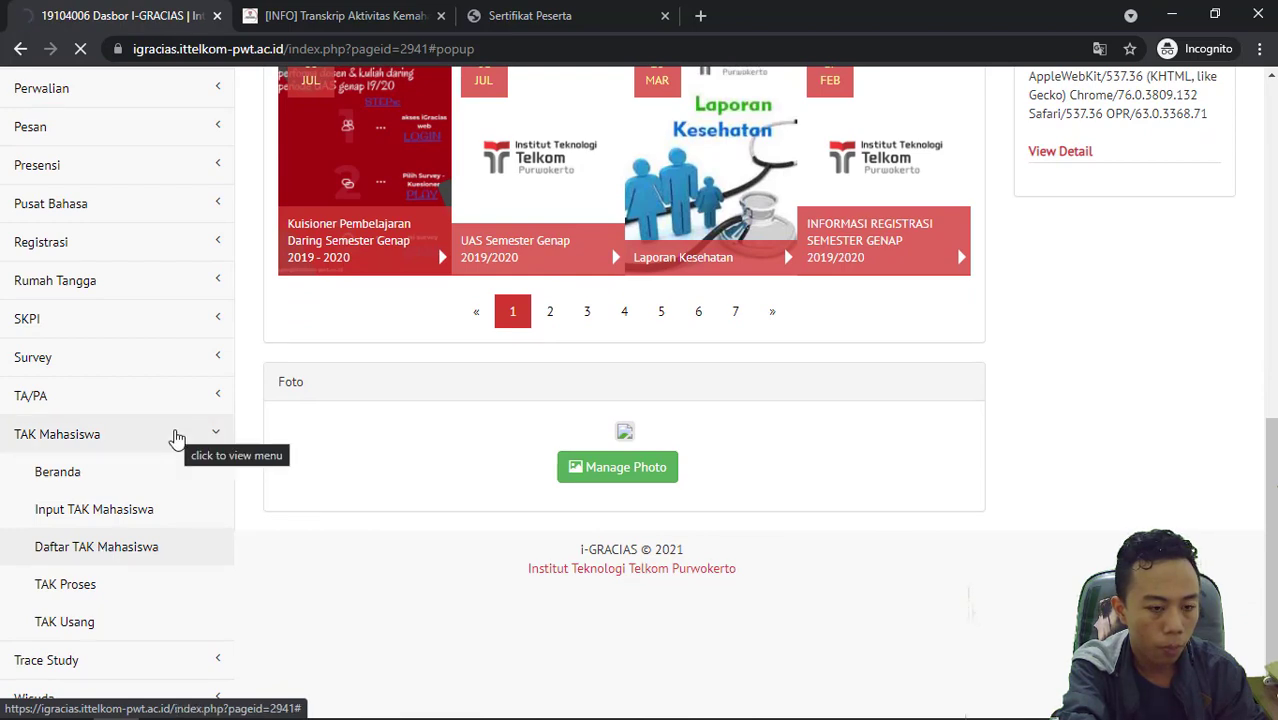
pyautogui.scroll(4, 176, 439)
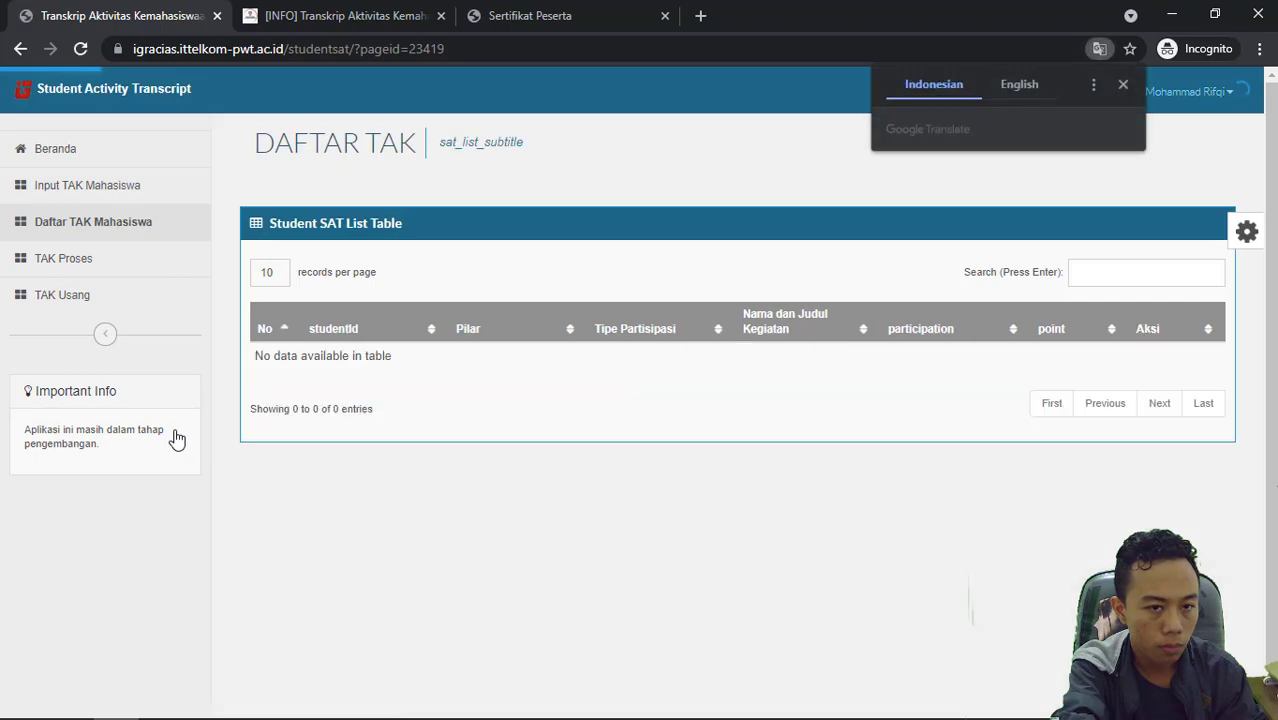
pyautogui.click(1121, 86)
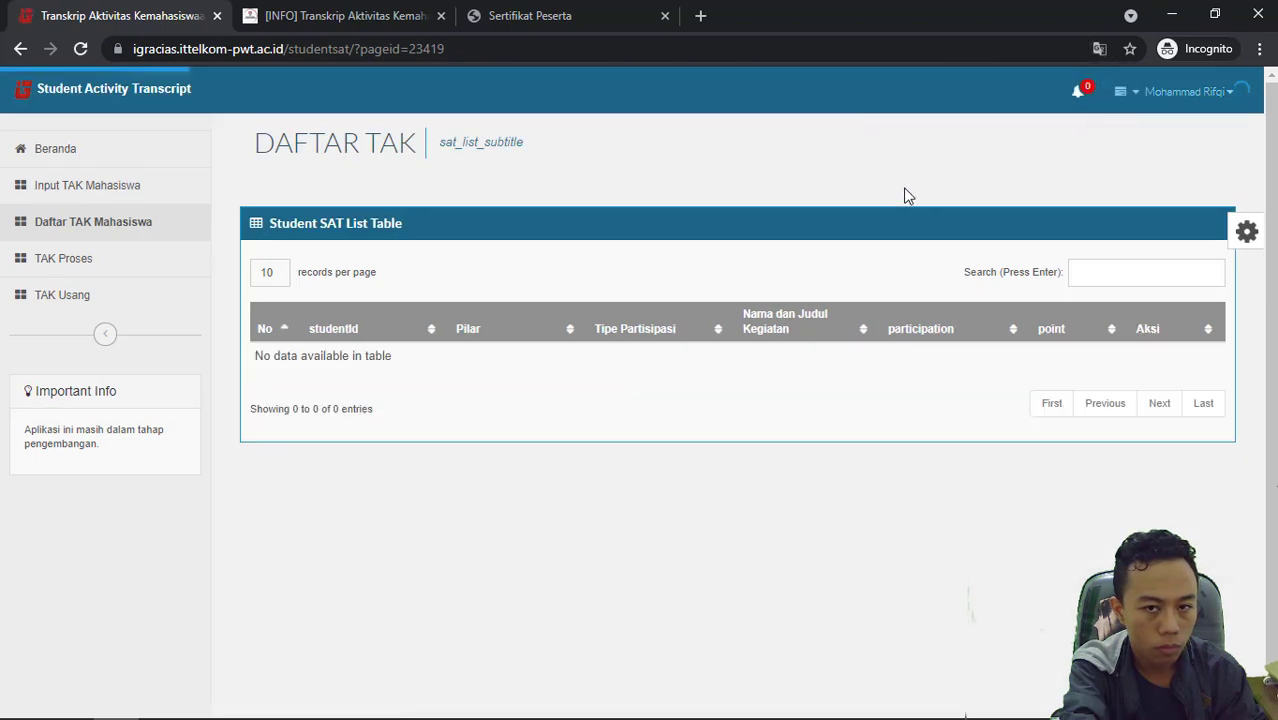
pyautogui.click(1210, 92)
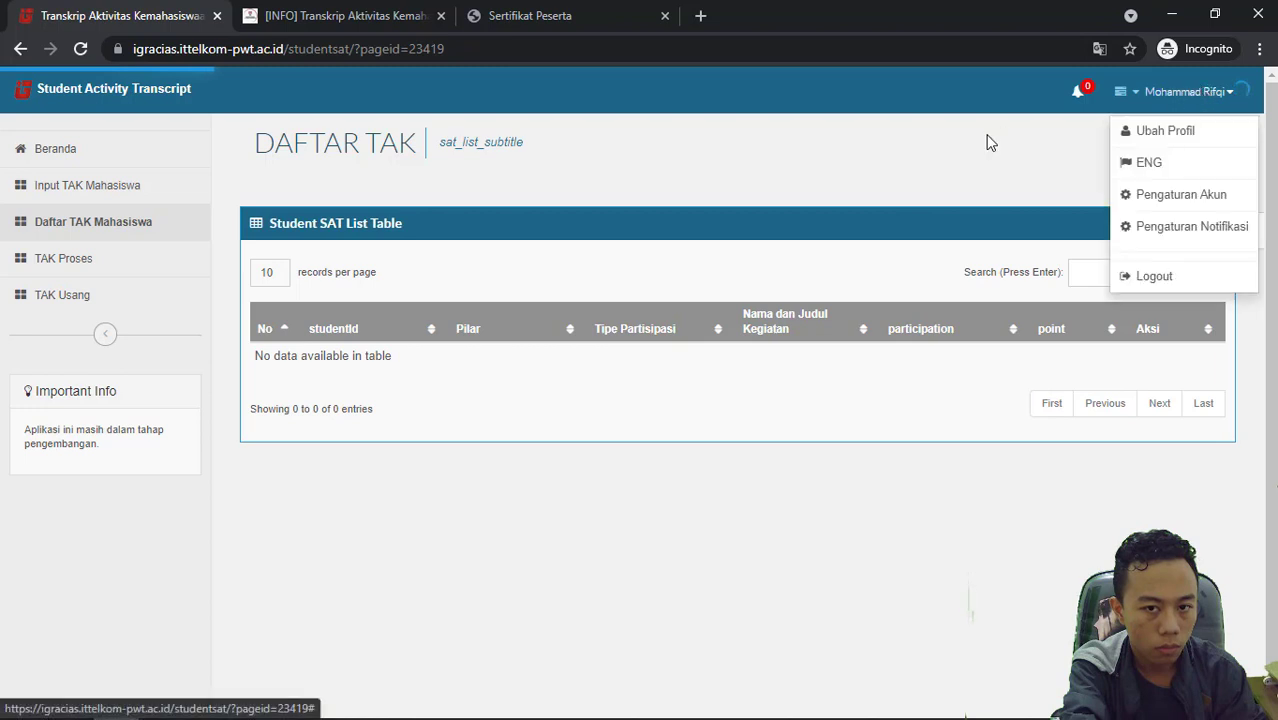
pyautogui.click(952, 141)
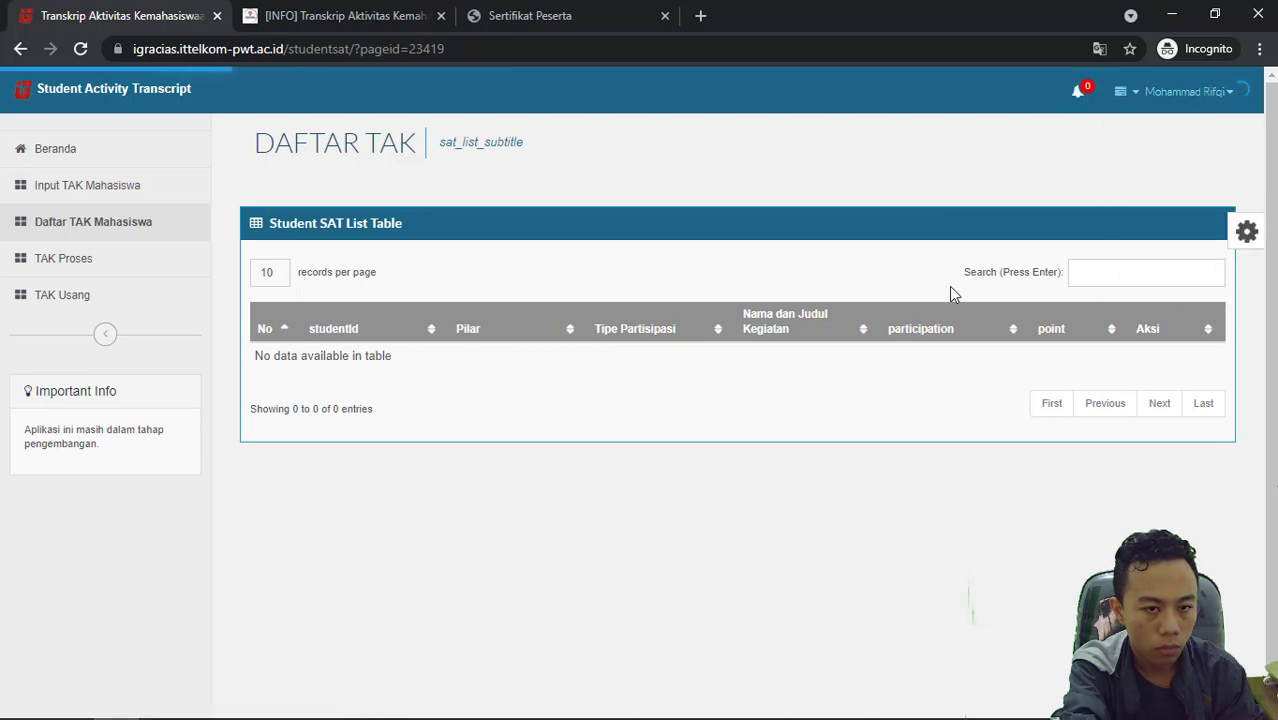
pyautogui.scroll(-1, 953, 386)
pyautogui.scroll(1, 984, 340)
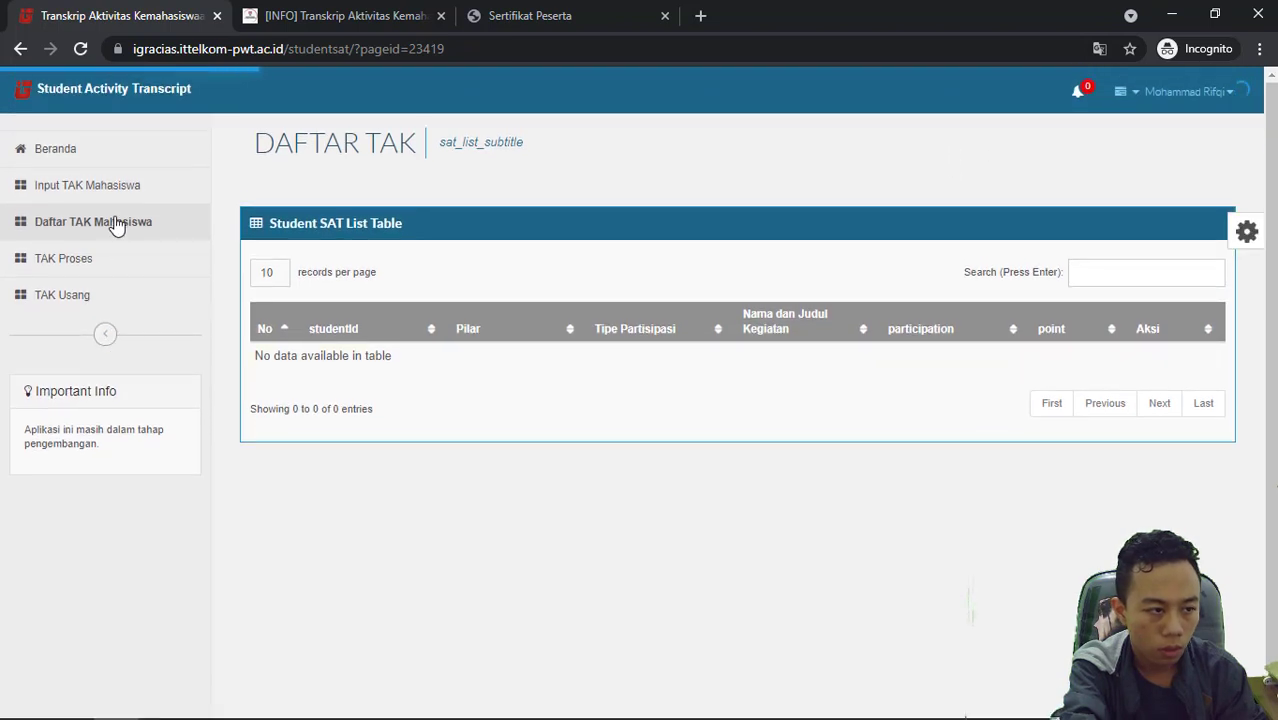
# Open the Beranda page in a separate tab to view Kabar Berita and dismiss the translation prompt.
pyautogui.middleClick(96, 166)
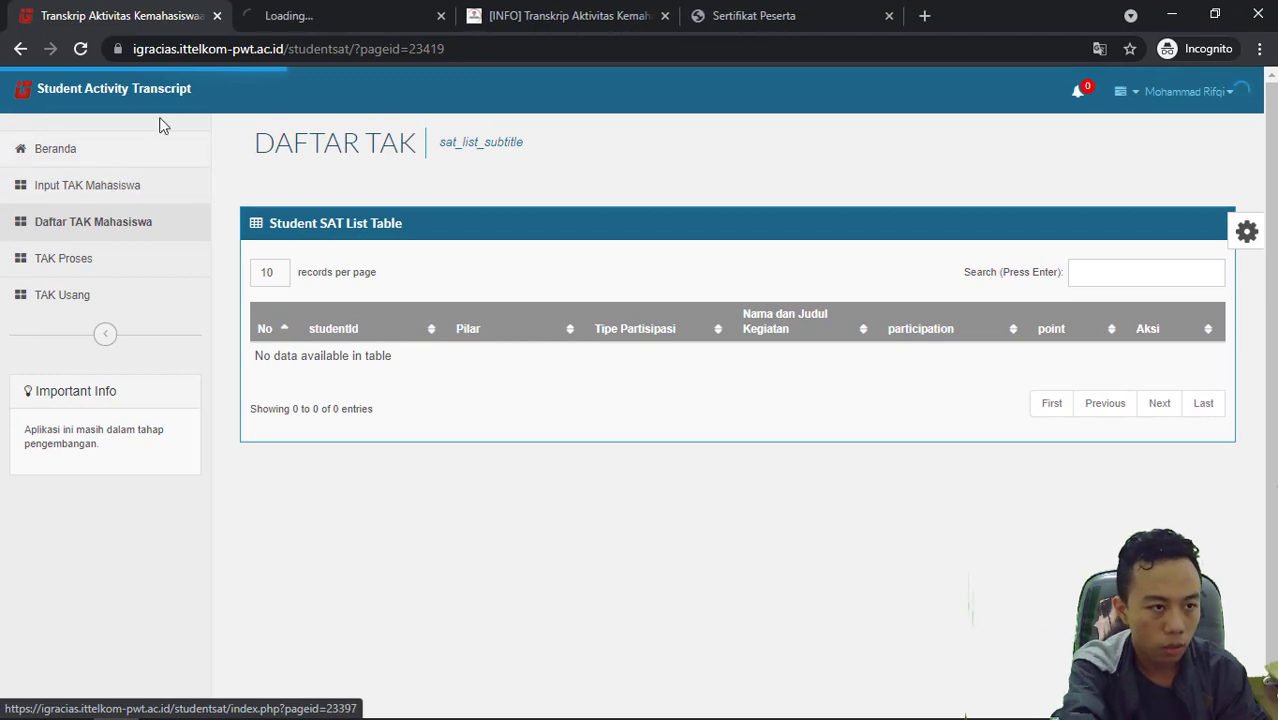
pyautogui.click(310, 20)
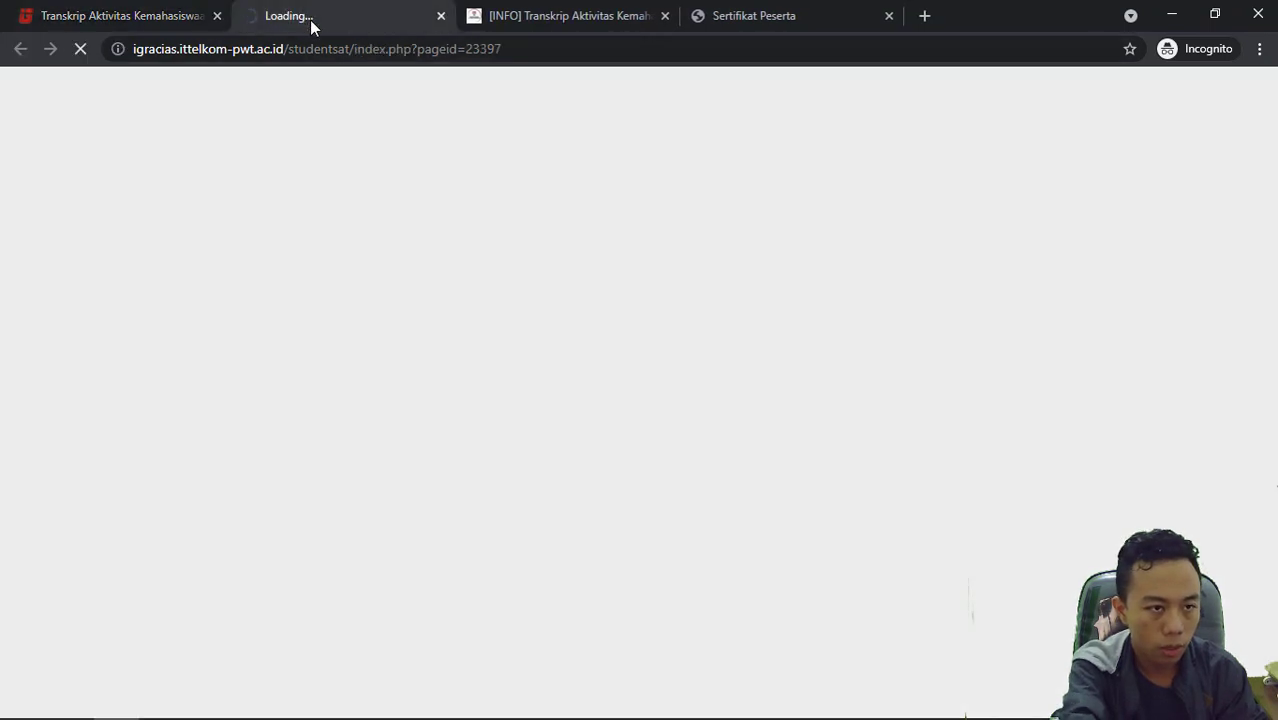
pyautogui.click(119, 17)
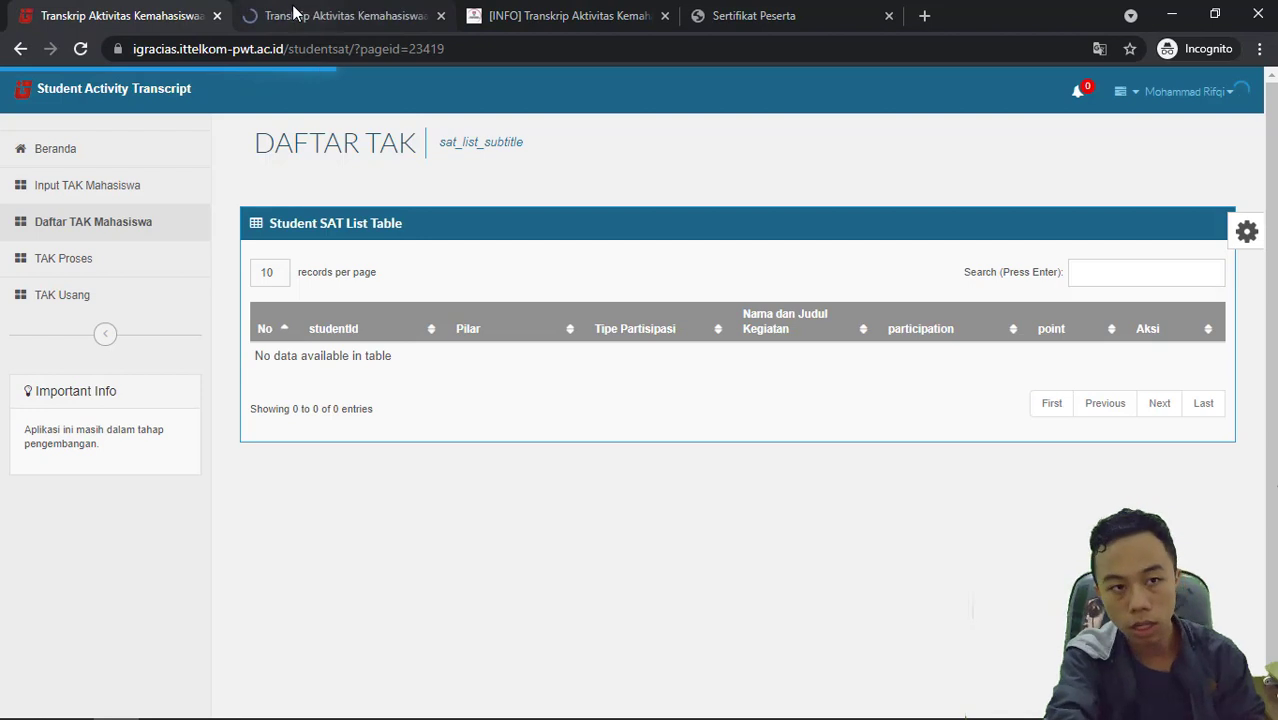
pyautogui.click(322, 17)
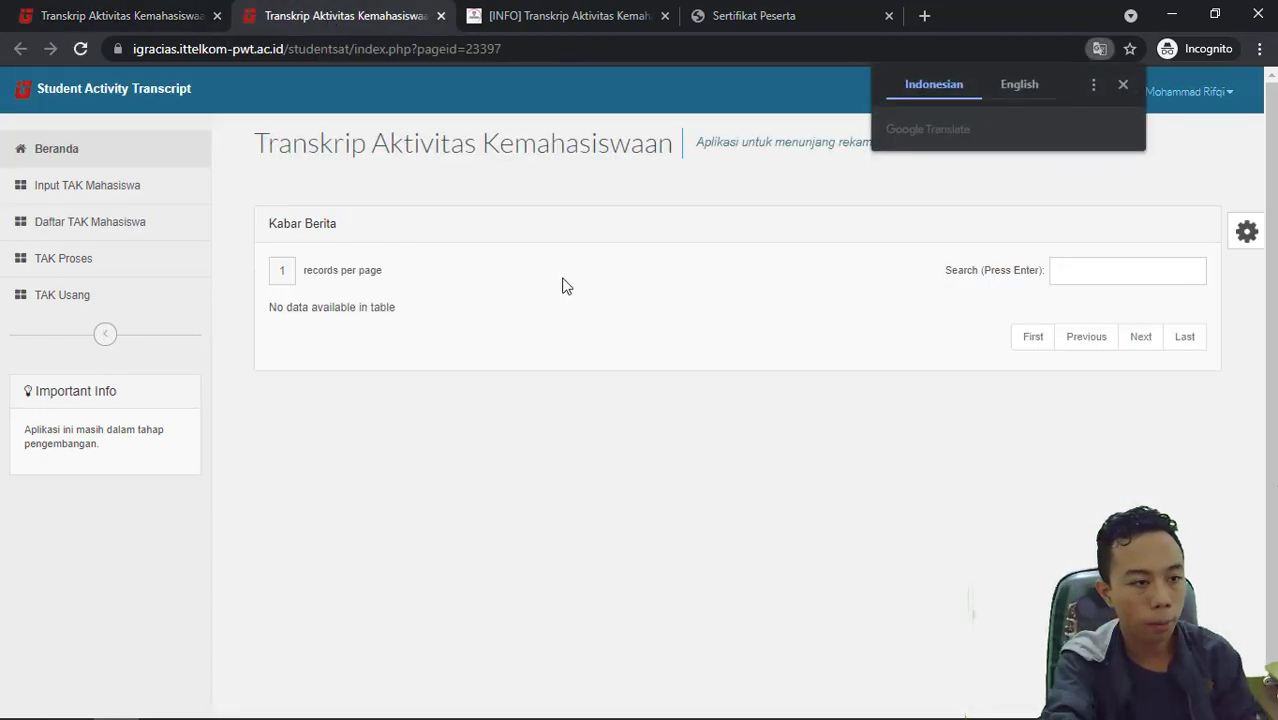
pyautogui.click(1122, 85)
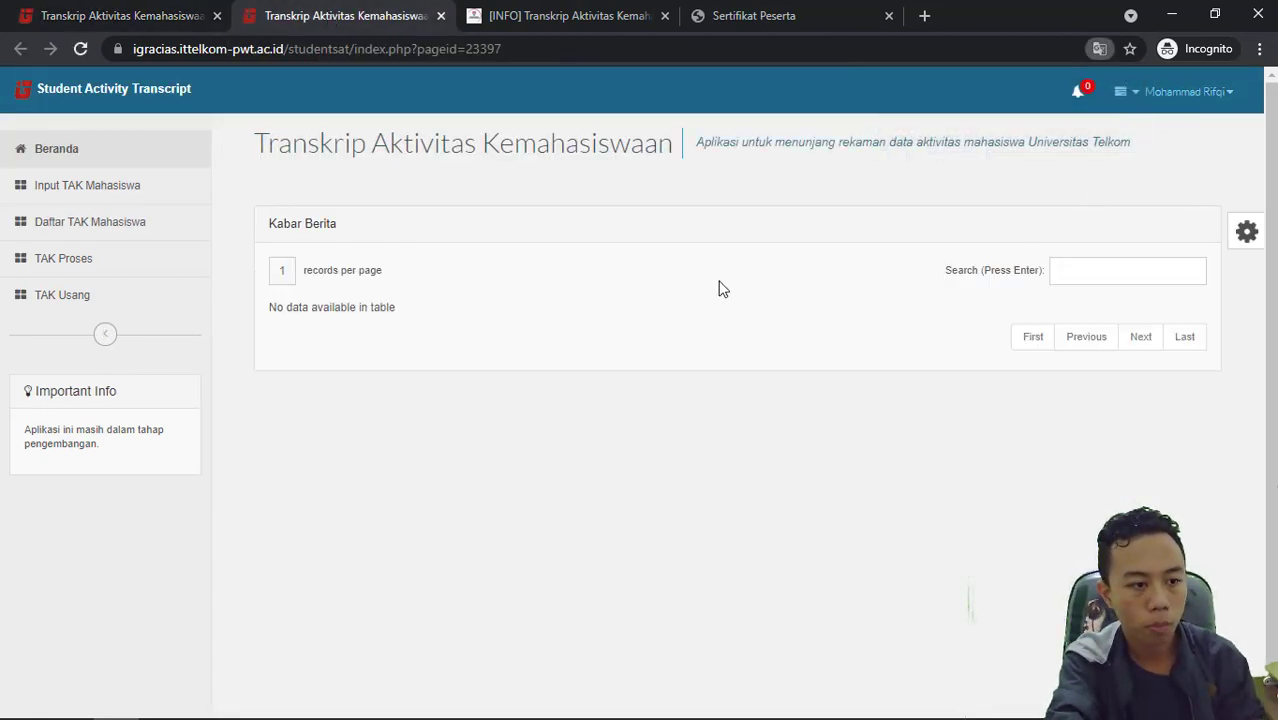
# Open TAK Proses in a separate tab to check the pending submissions, and close the Beranda tab.
pyautogui.click(88, 20)
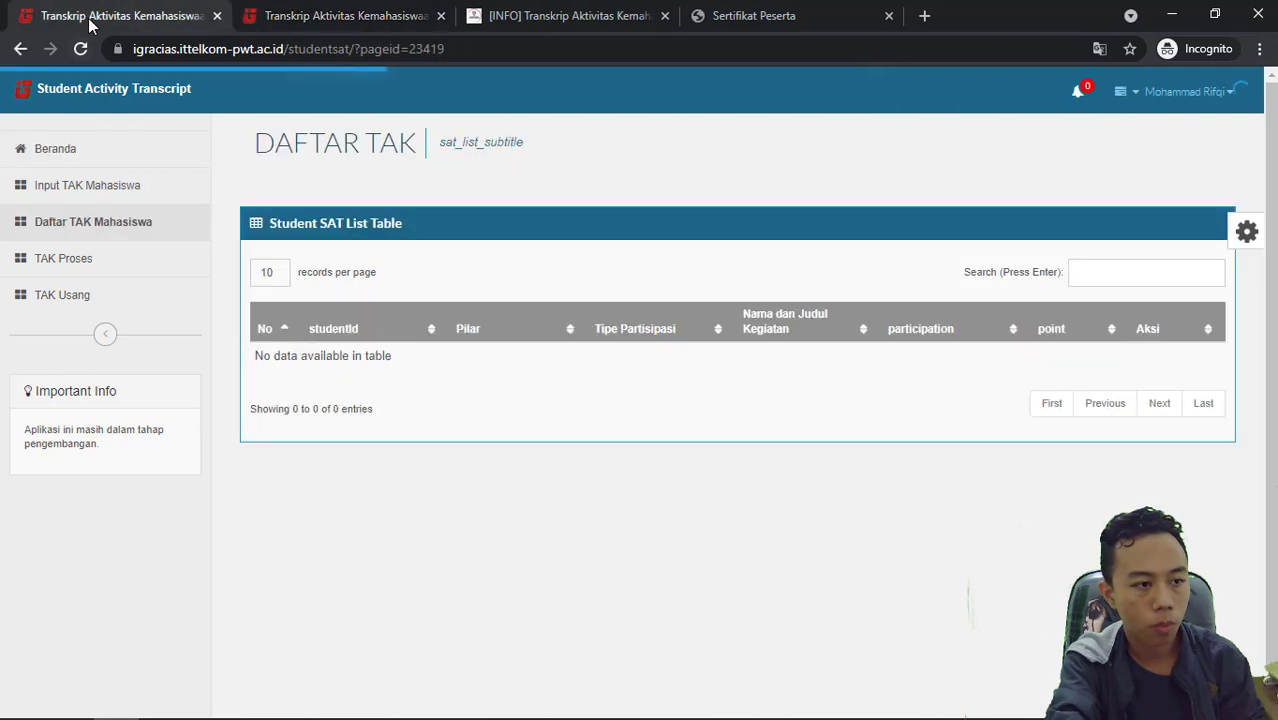
pyautogui.middleClick(117, 270)
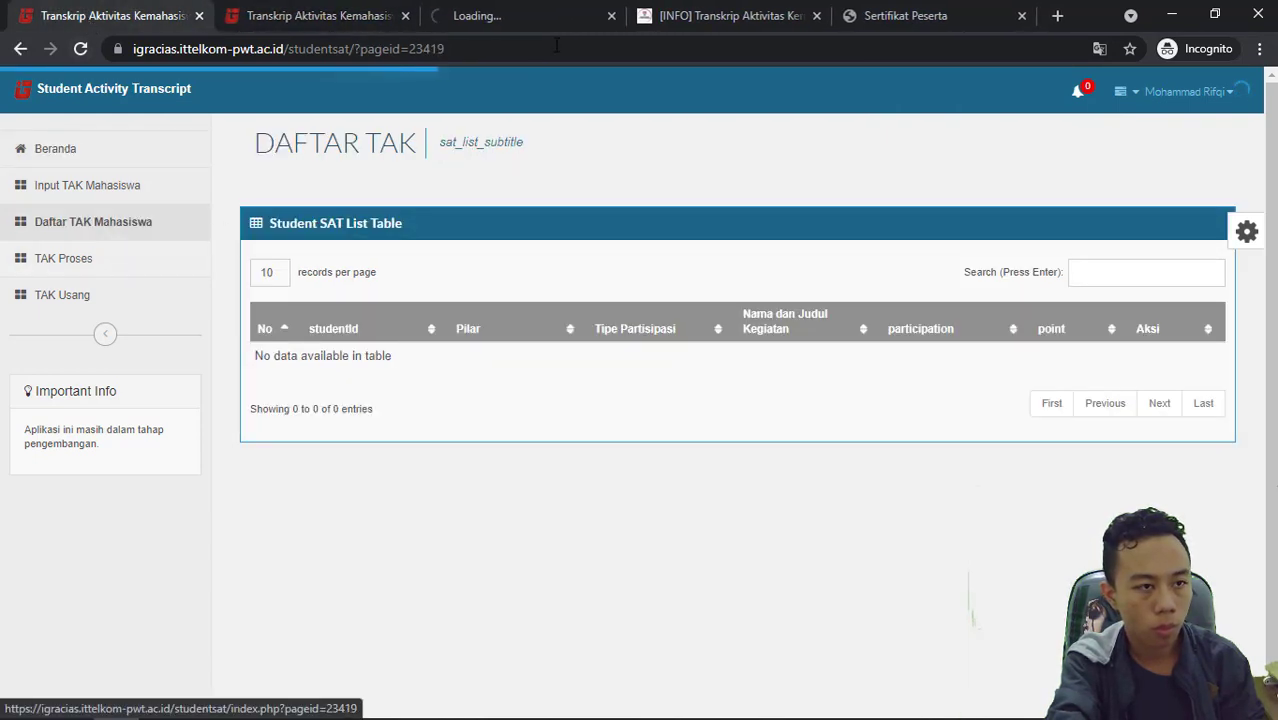
pyautogui.click(544, 22)
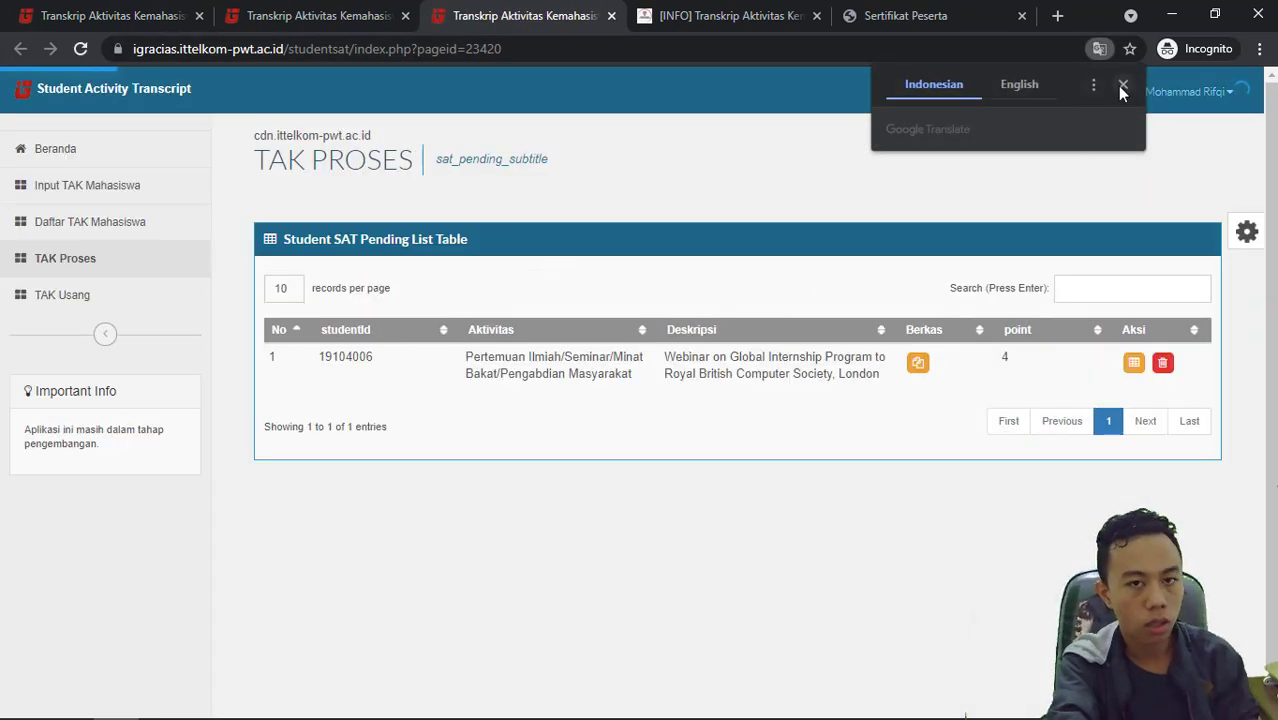
pyautogui.click(1122, 86)
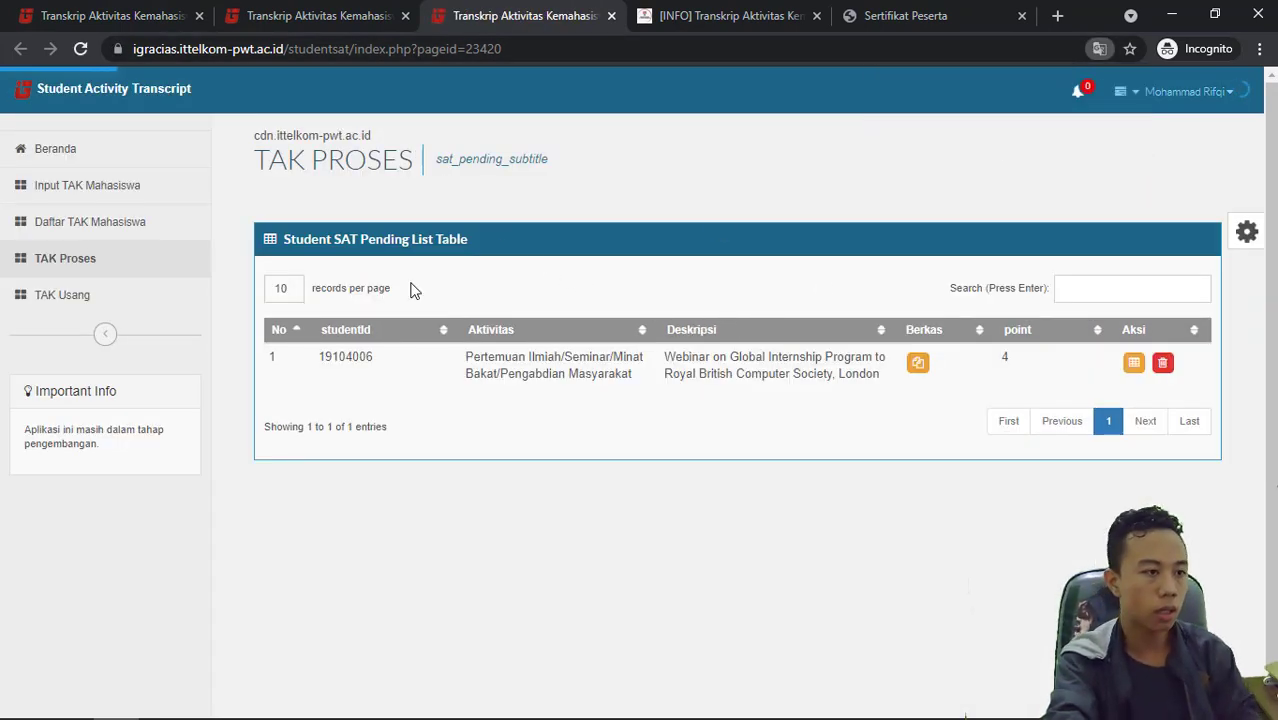
pyautogui.click(405, 16)
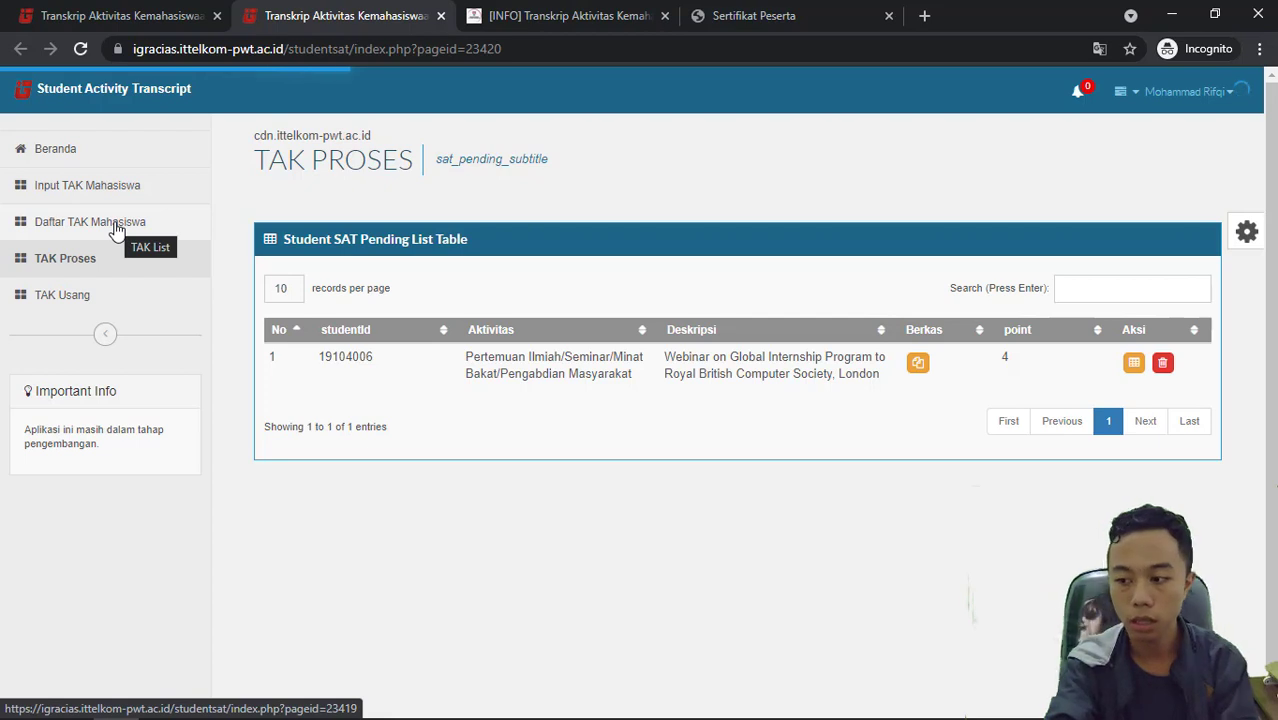
# Compare the Daftar TAK list with TAK Proses, and open the pending webinar entry's details for review.
pyautogui.click(190, 12)
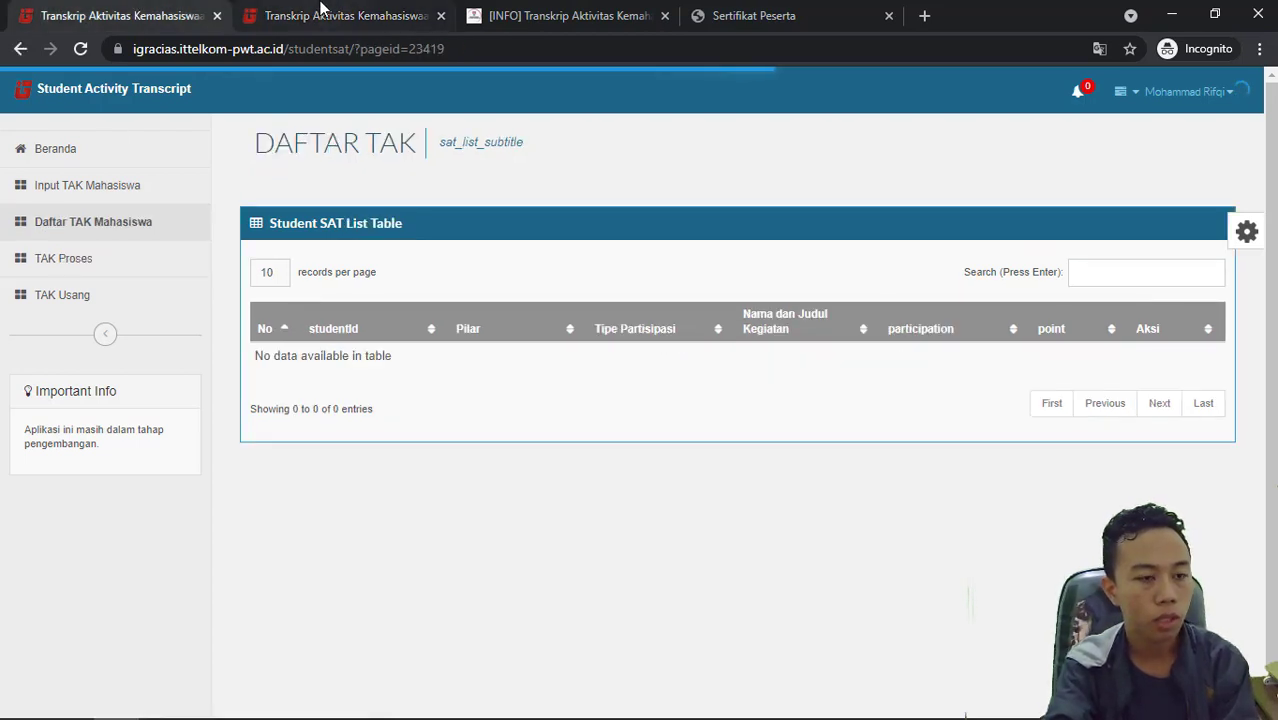
pyautogui.click(320, 10)
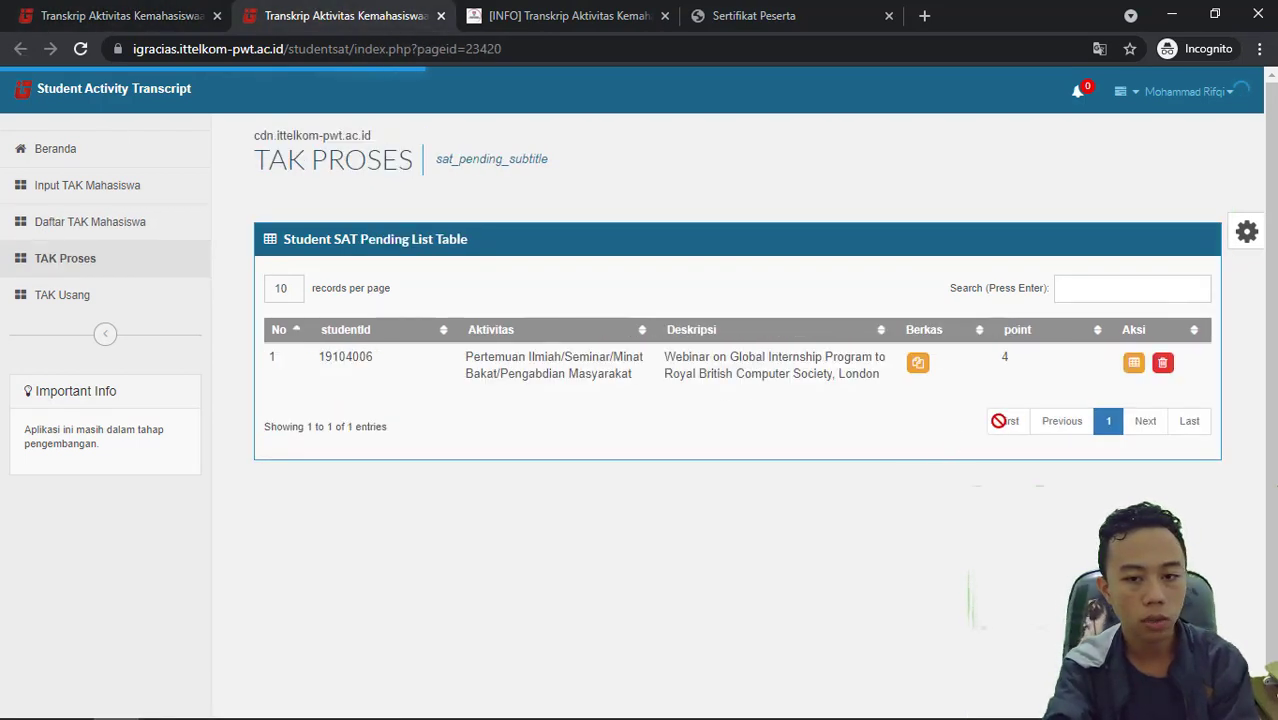
pyautogui.click(1134, 364)
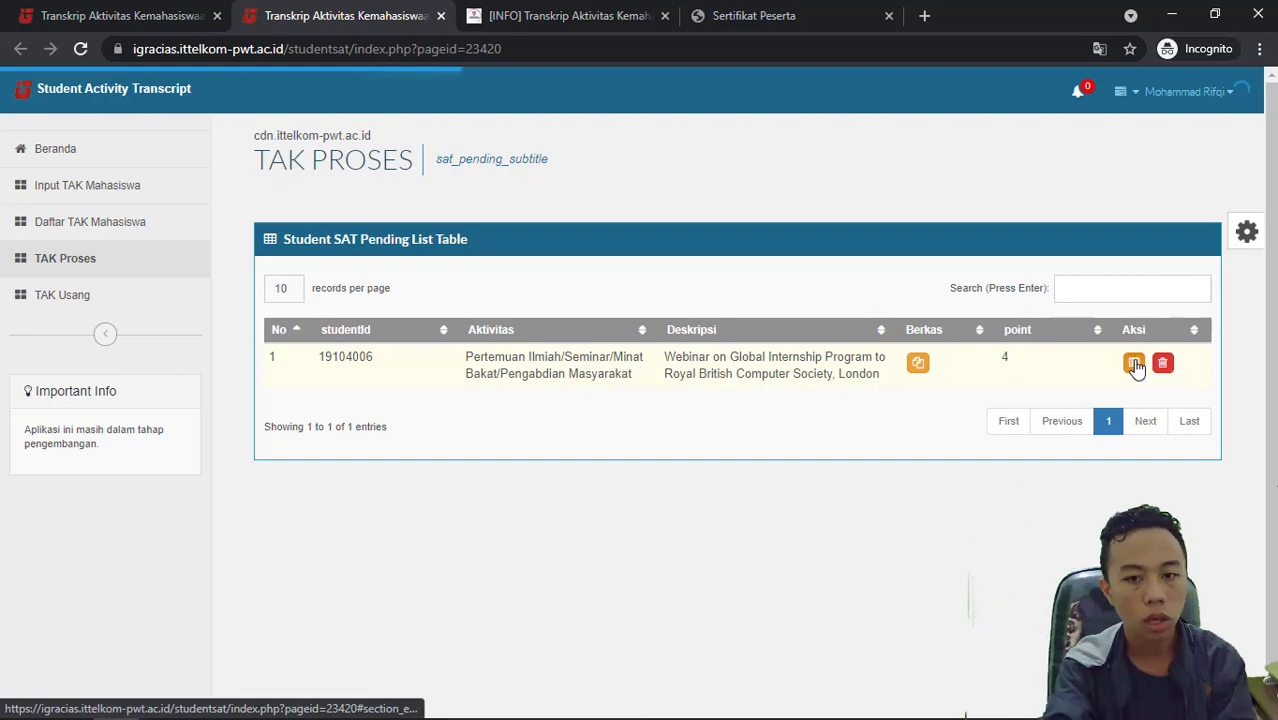
pyautogui.scroll(-2, 873, 337)
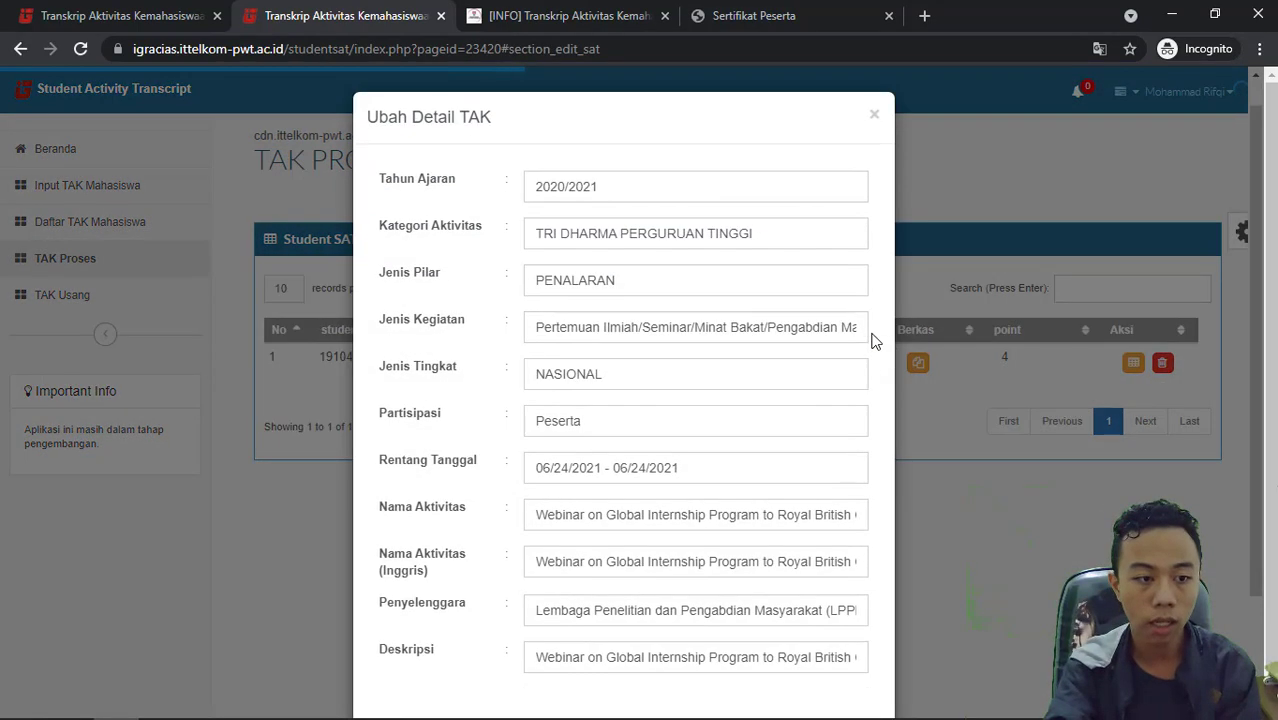
# Upload the "Webinar on Global Internship Program" PDF from Downloads as INDIVIDUAL evidence for the pending webinar entry, and close the evidence list.
pyautogui.click(1064, 544)
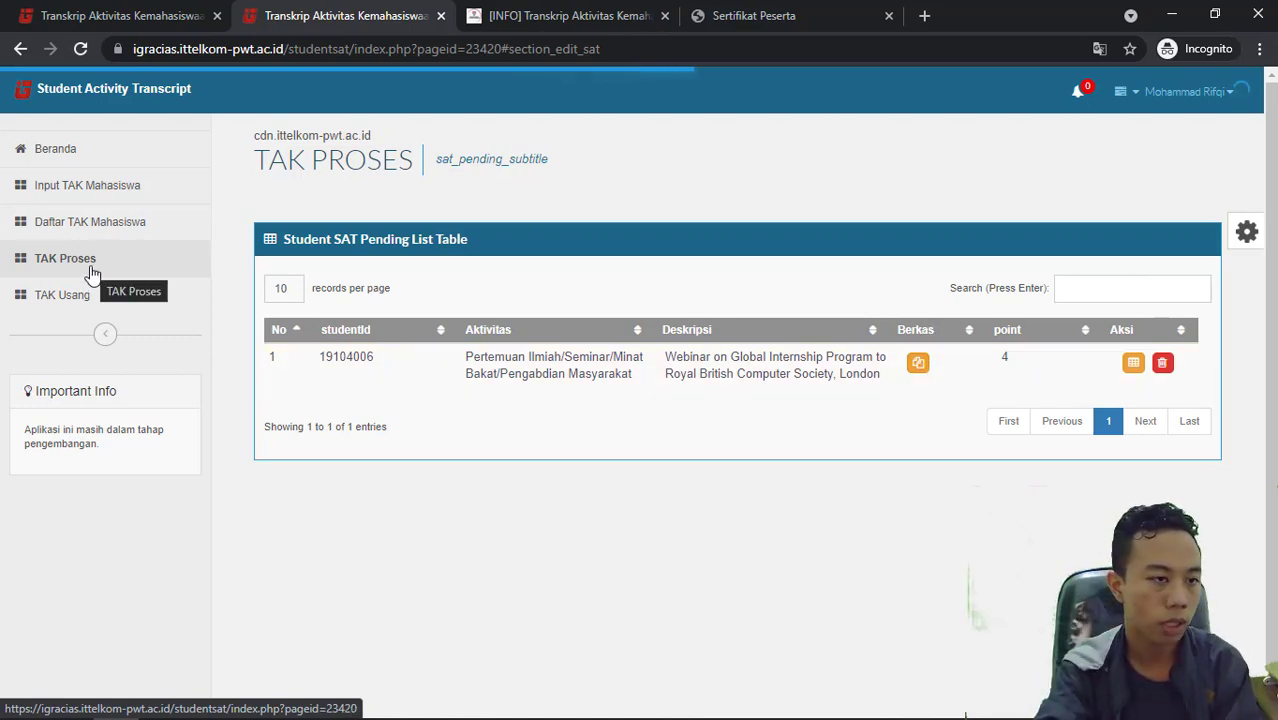
pyautogui.click(918, 364)
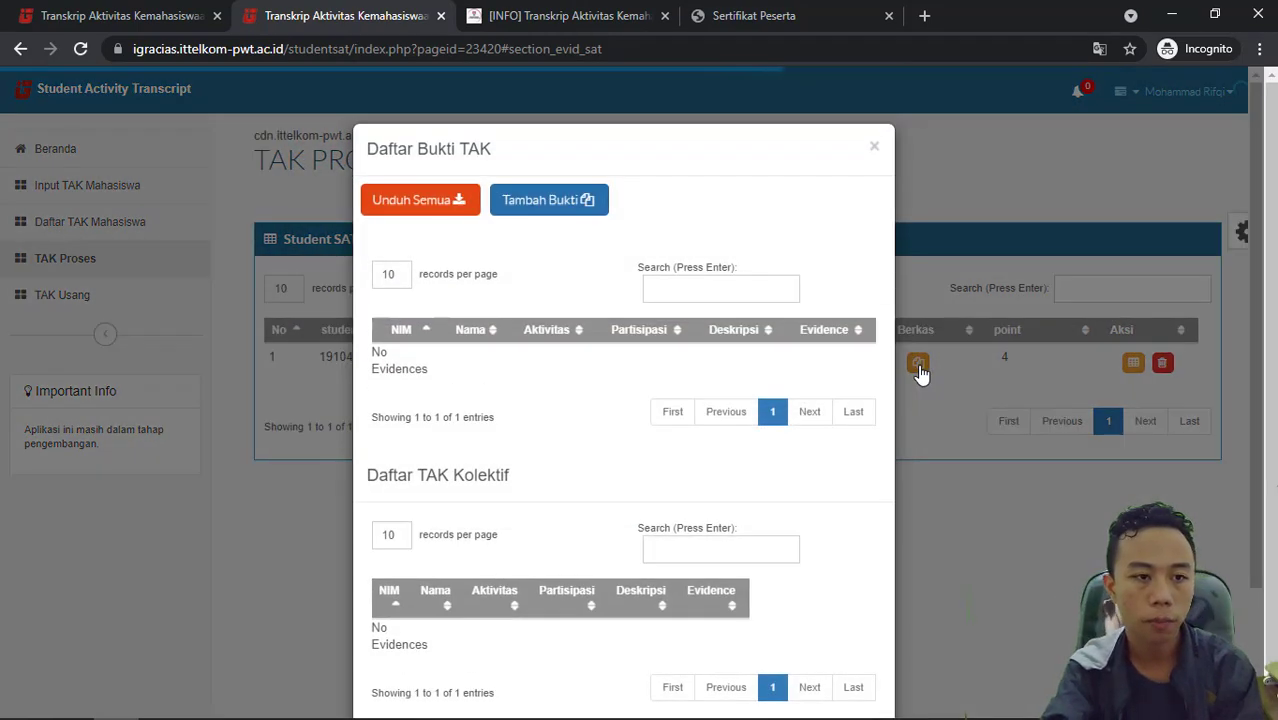
pyautogui.click(530, 203)
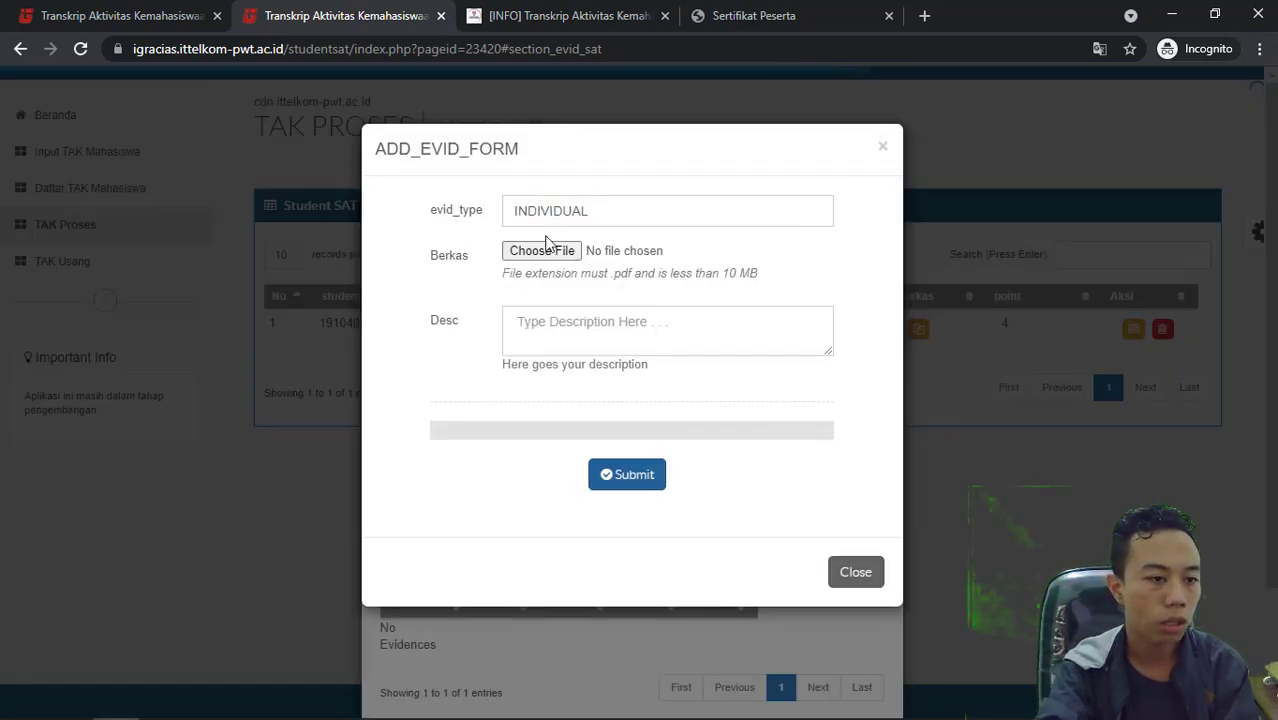
pyautogui.click(522, 253)
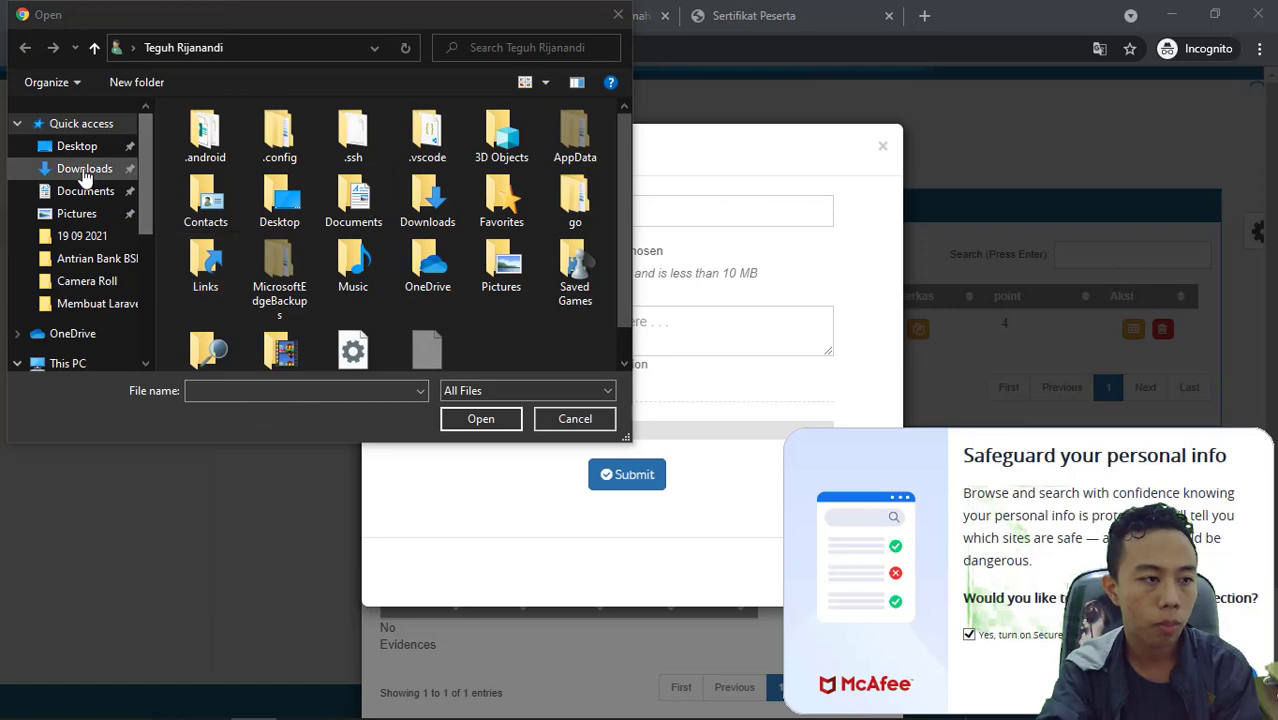
pyautogui.click(85, 172)
pyautogui.click(245, 165)
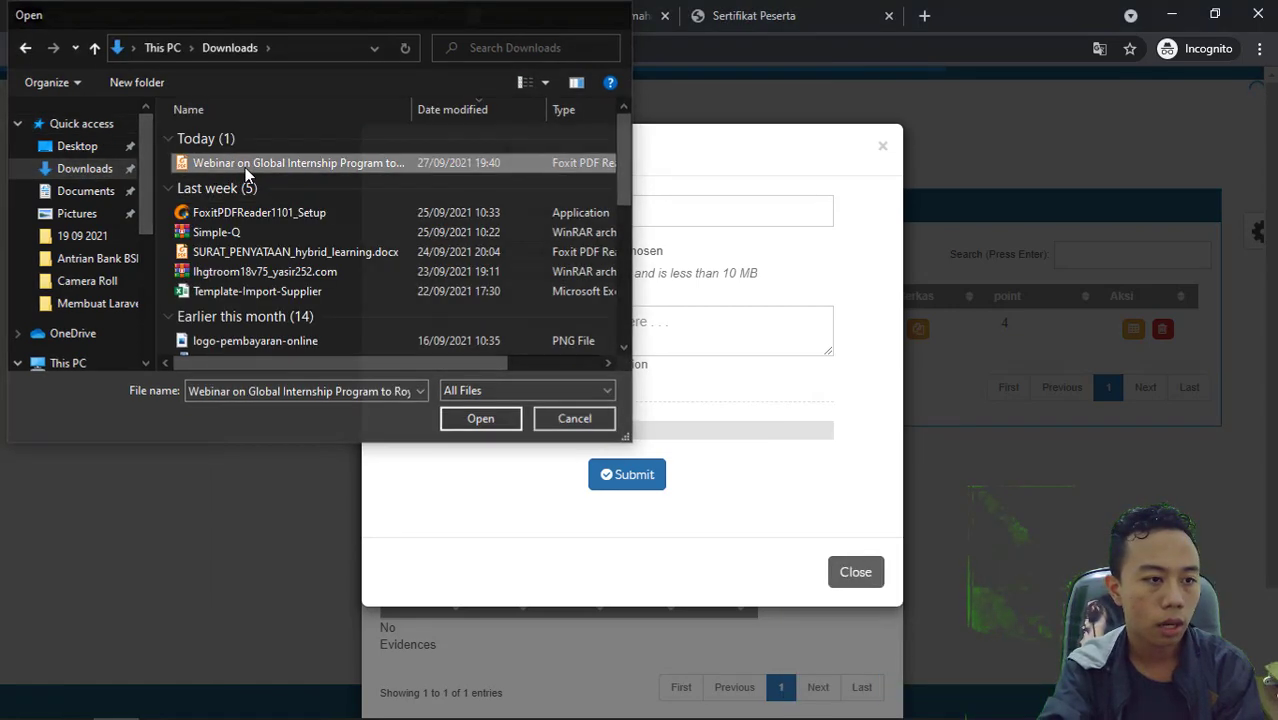
pyautogui.doubleClick(245, 165)
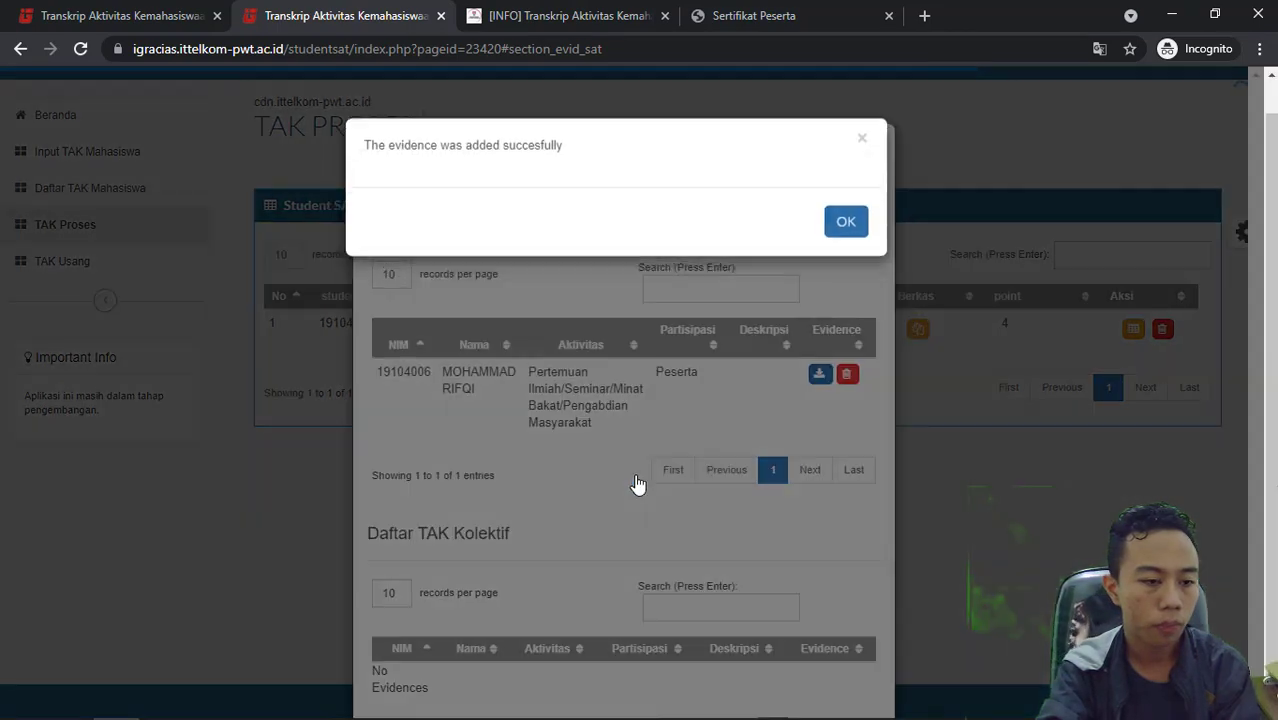
pyautogui.click(850, 230)
pyautogui.scroll(-3, 830, 419)
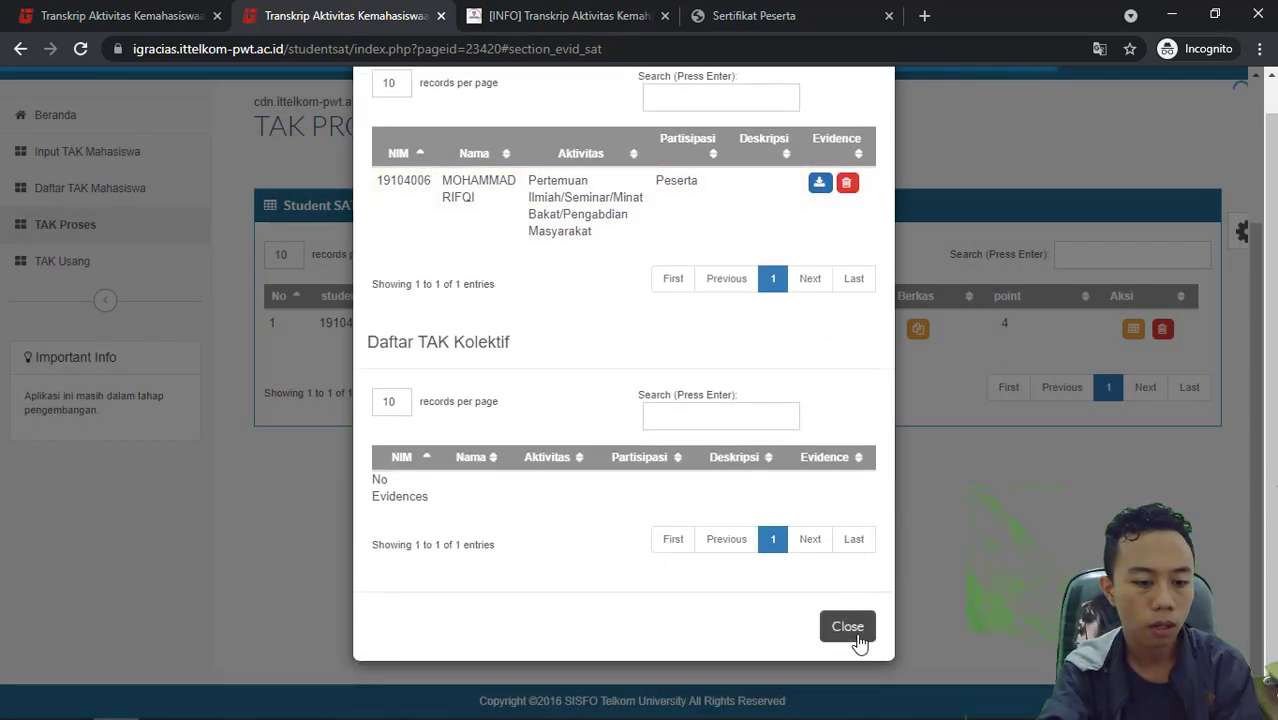
pyautogui.click(852, 630)
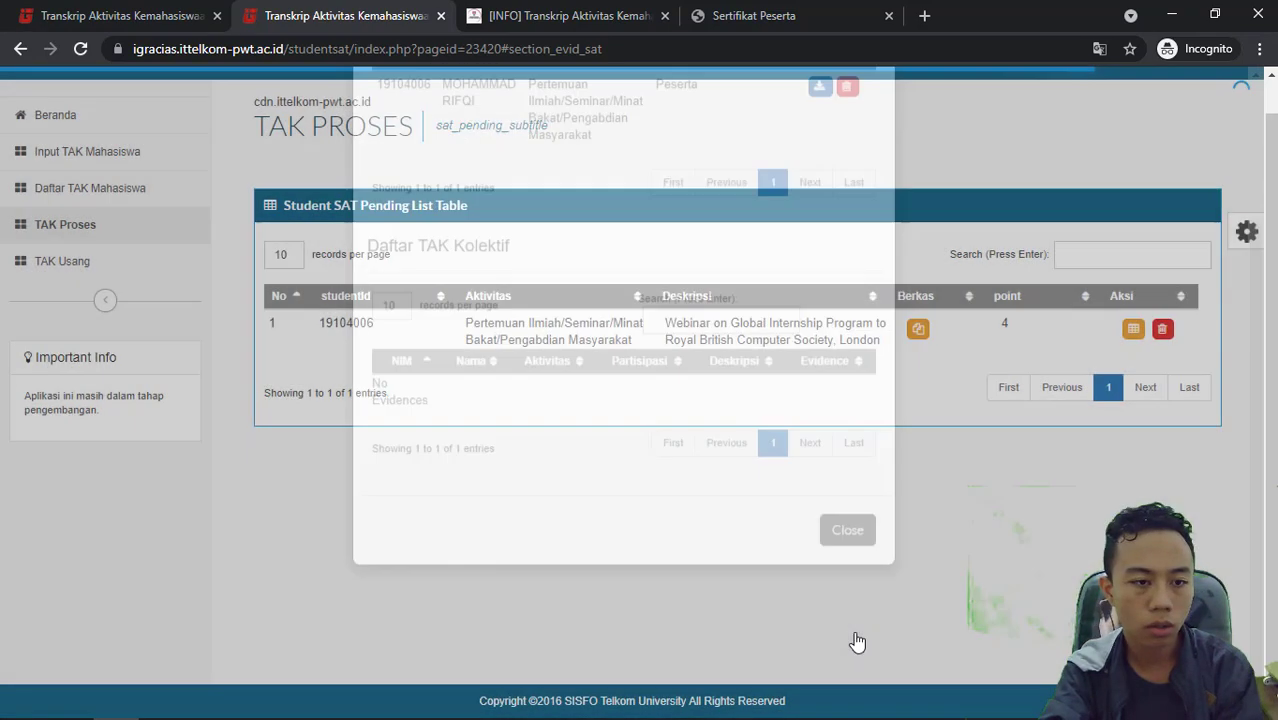
# Review the pending webinar entry's details and its evidence list, and open Daftar TAK Mahasiswa.
pyautogui.click(1135, 335)
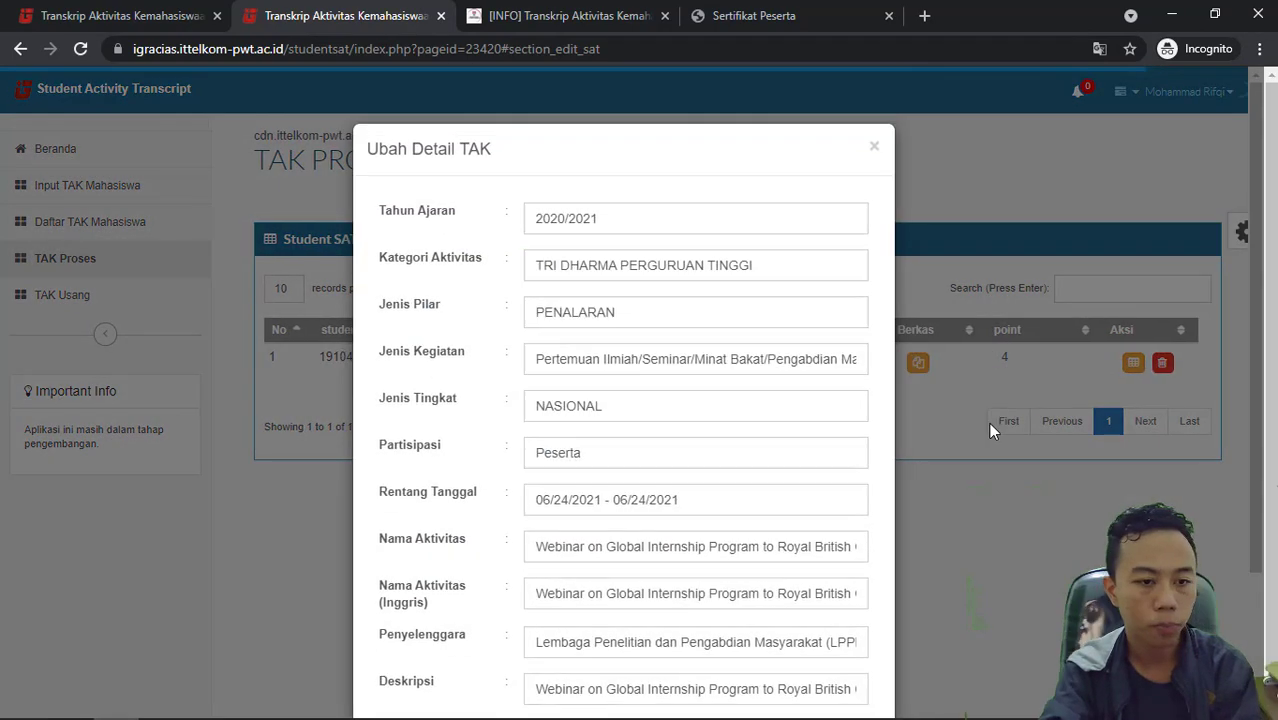
pyautogui.scroll(-2, 826, 463)
pyautogui.click(995, 470)
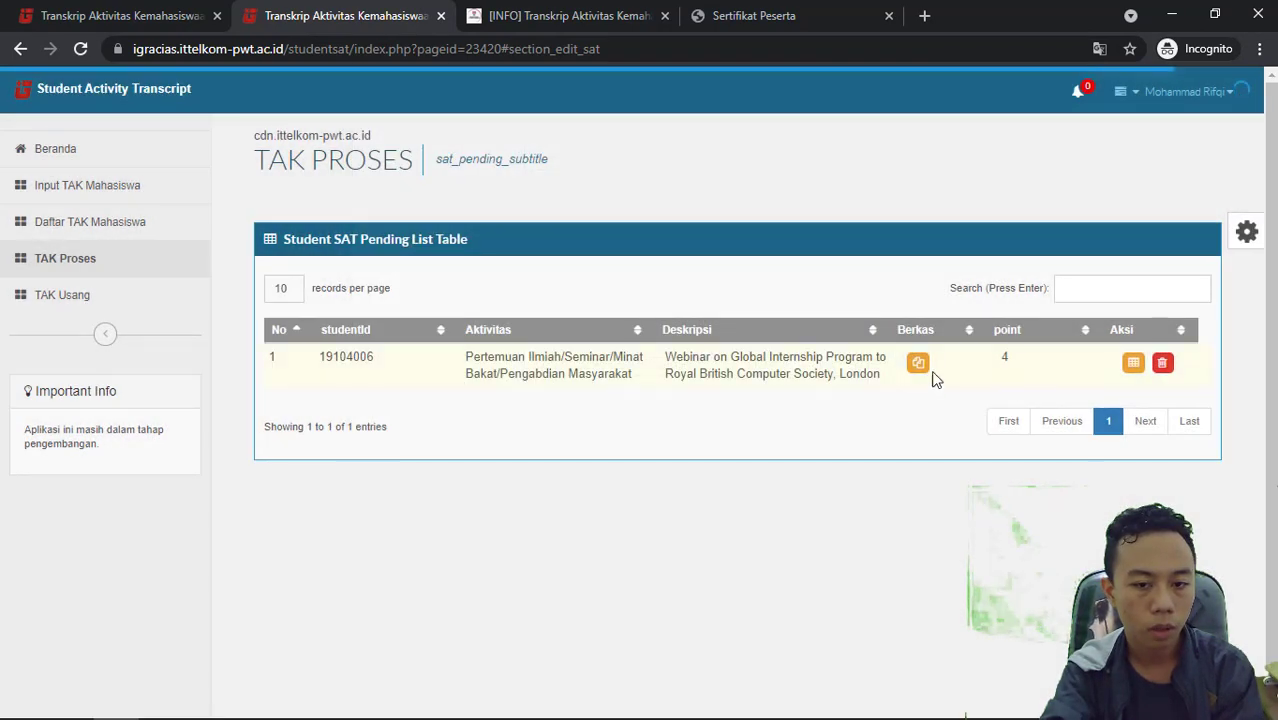
pyautogui.click(918, 364)
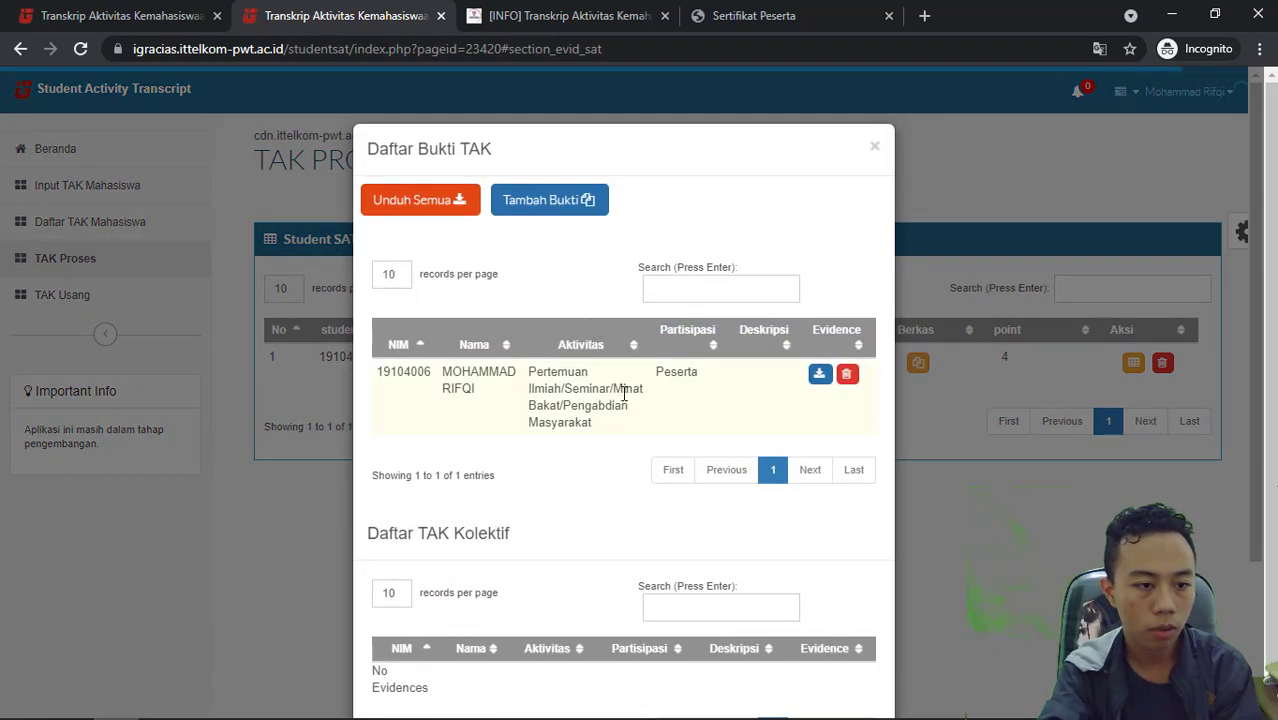
pyautogui.press('Escape')
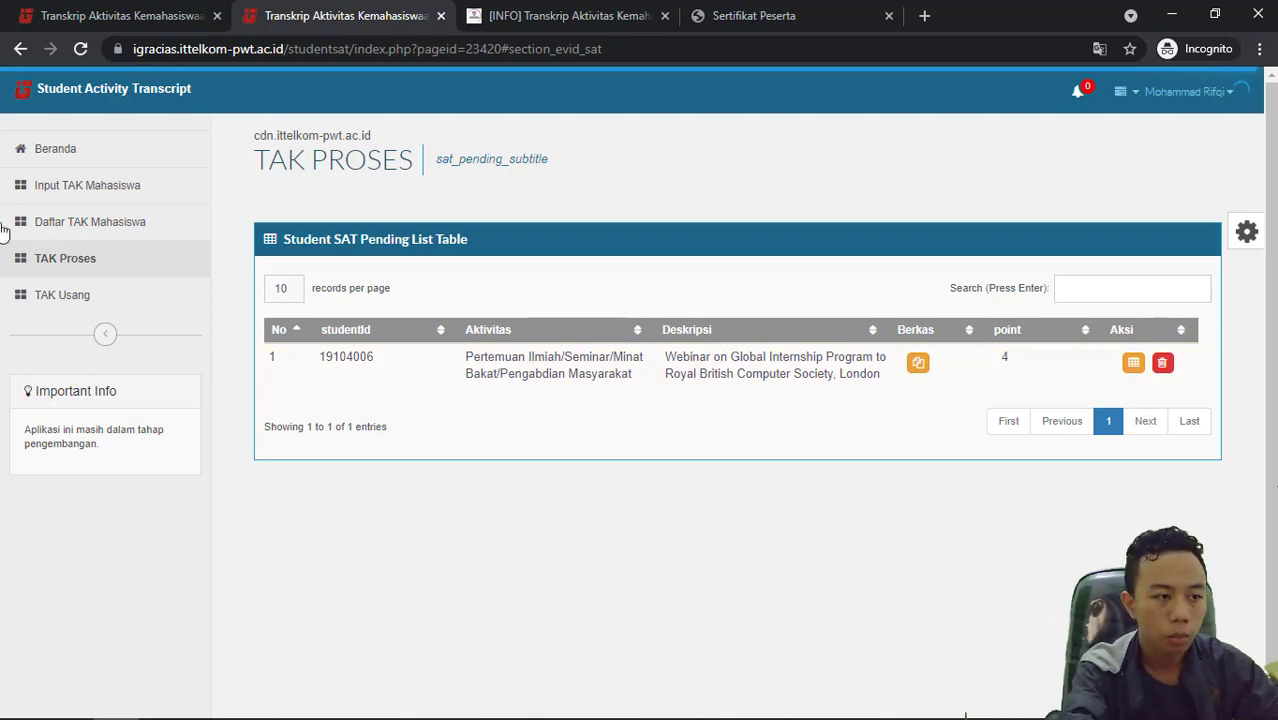
pyautogui.click(45, 222)
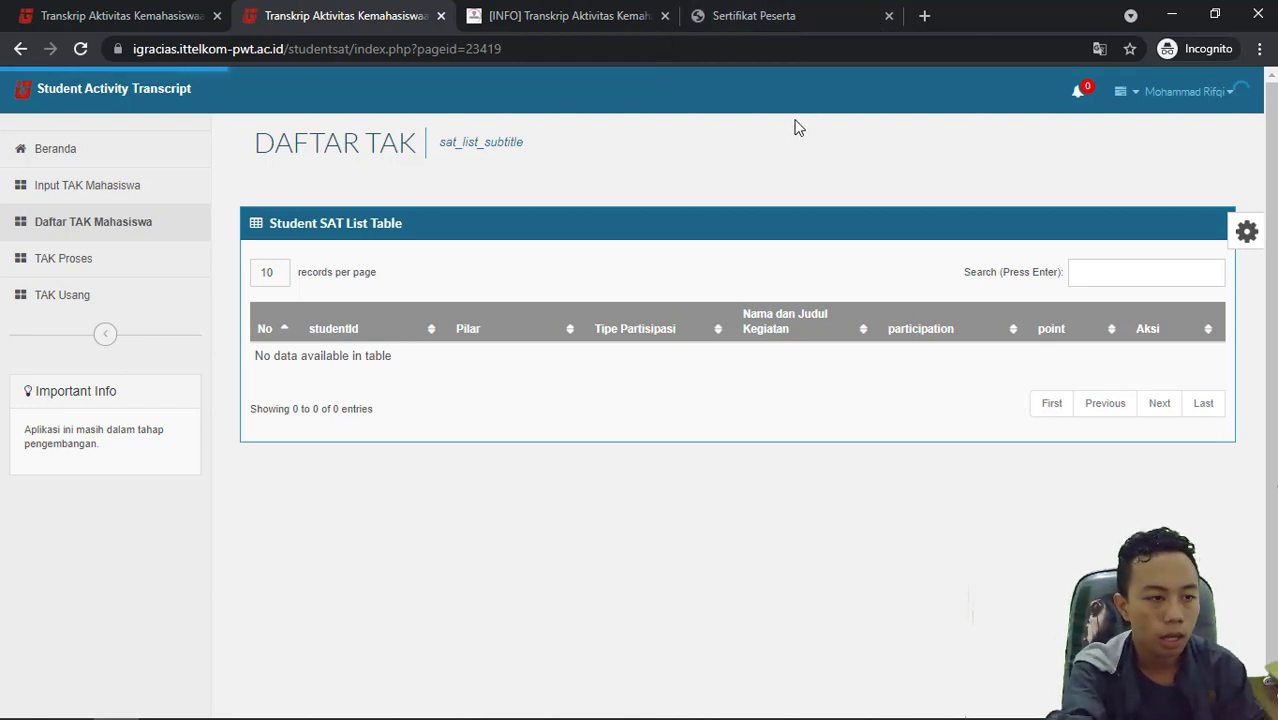
# Switch to Opera, dismiss the hybrid learning announcement, and sign in to i-Gracias through SSO with the saved account credentials.
pyautogui.moveTo(727, 717)
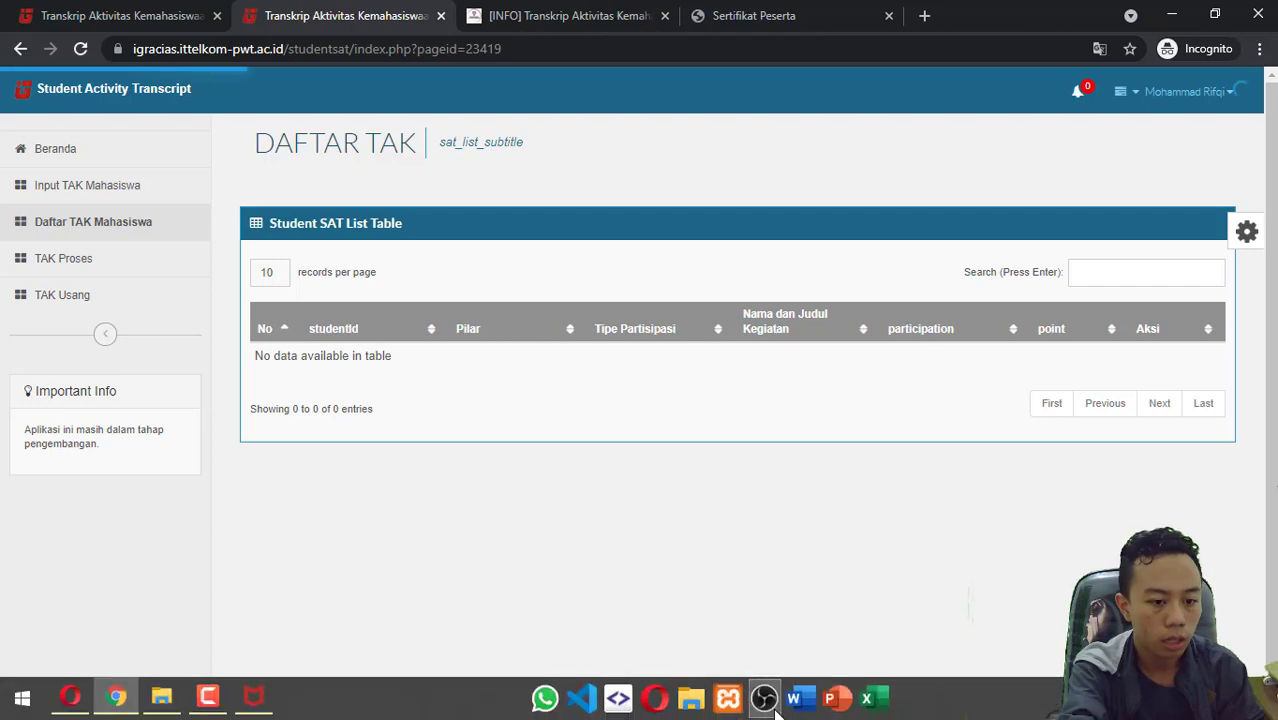
pyautogui.click(70, 697)
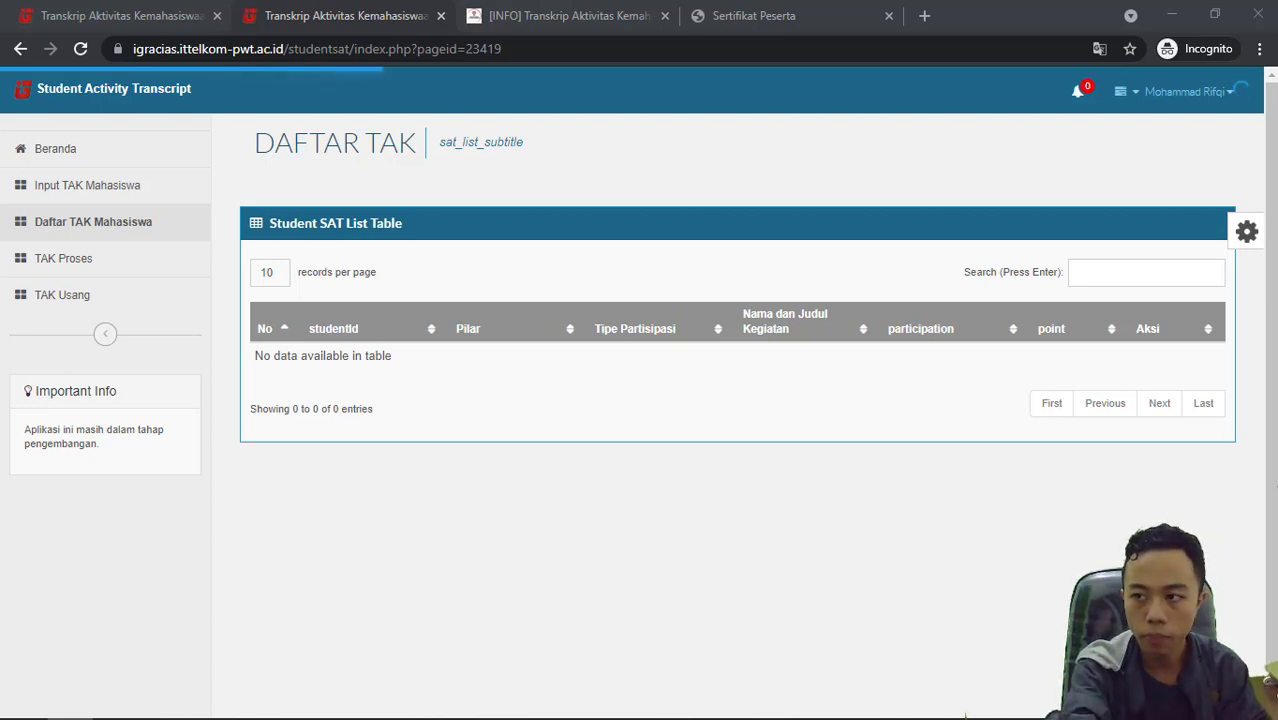
pyautogui.hotkey('alt', 'Tab')
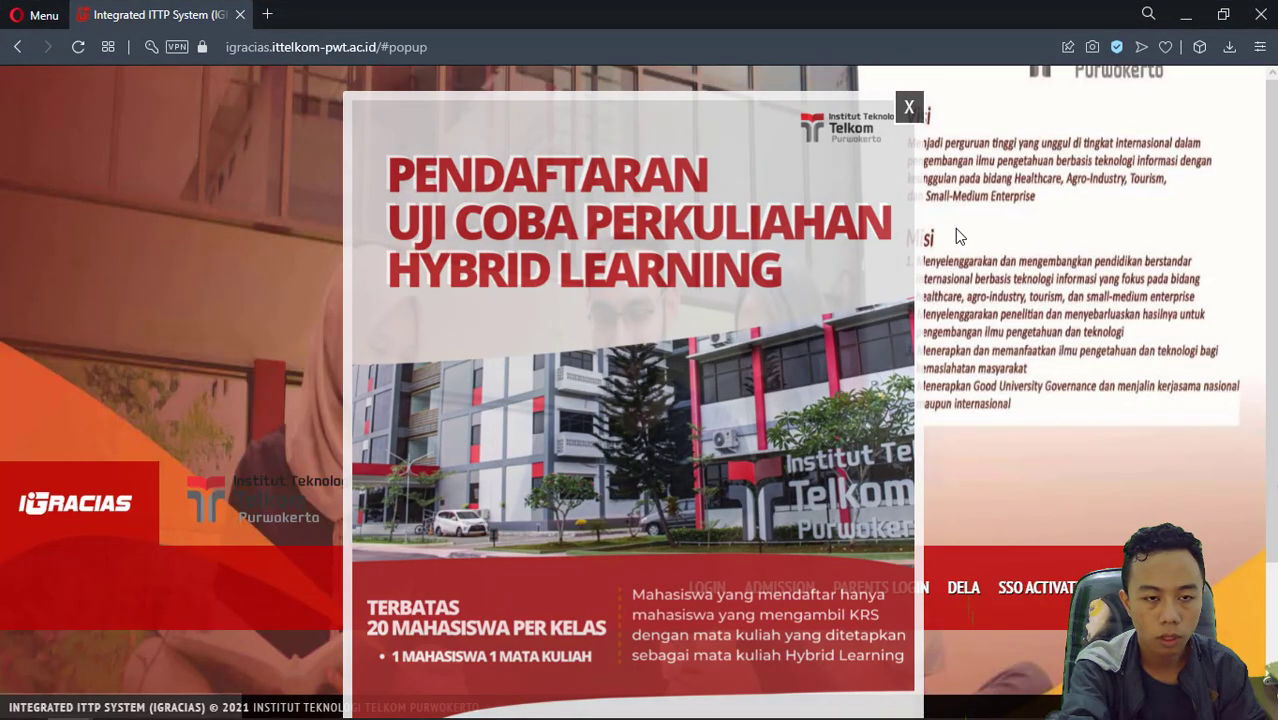
pyautogui.click(956, 228)
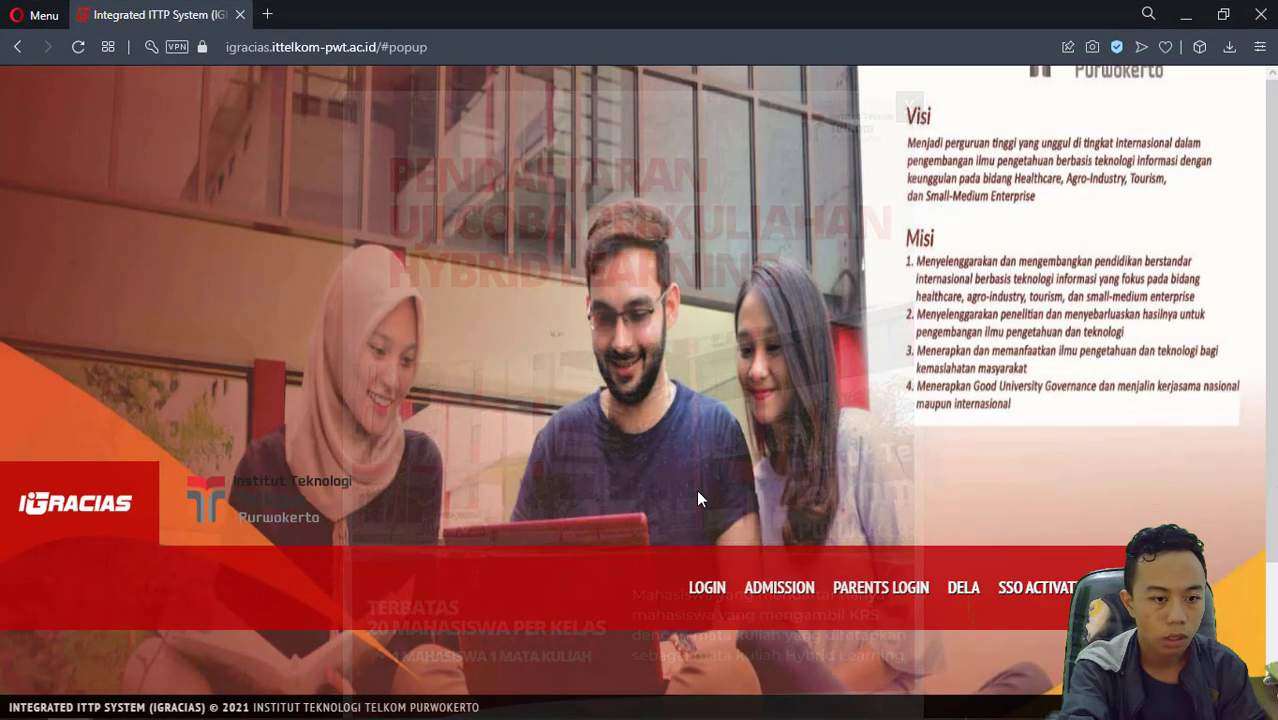
pyautogui.click(985, 582)
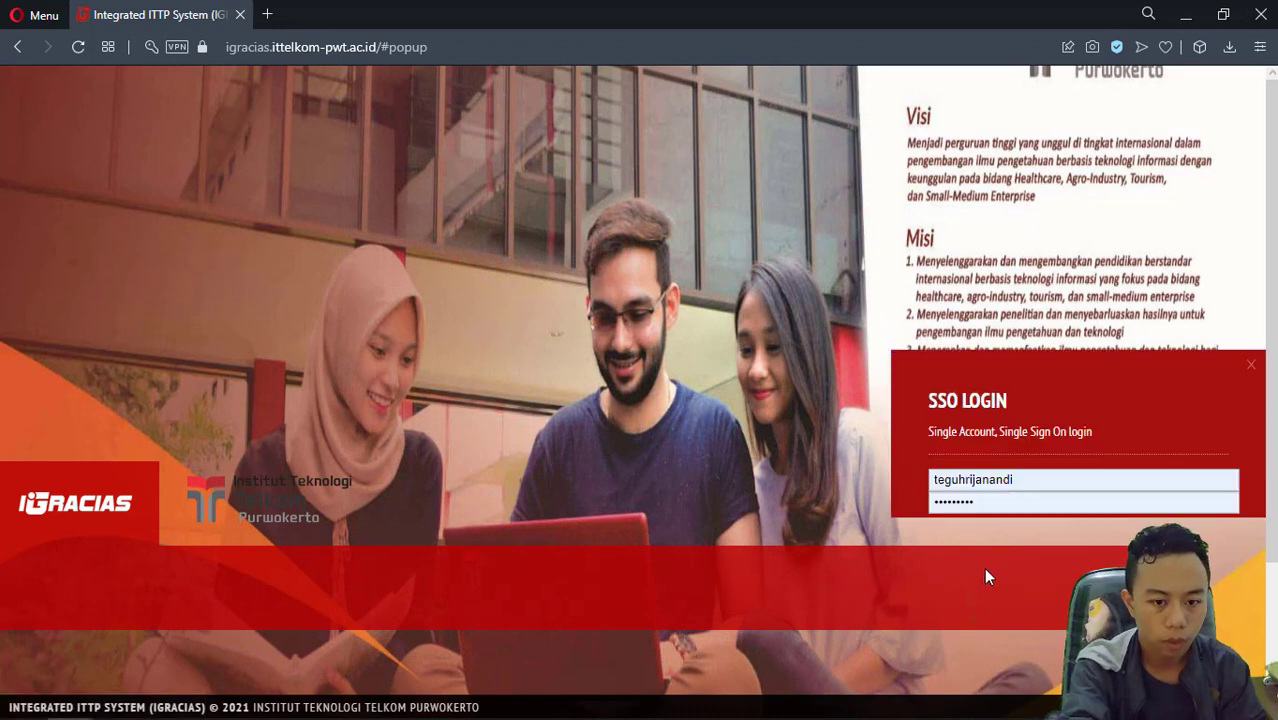
pyautogui.click(964, 492)
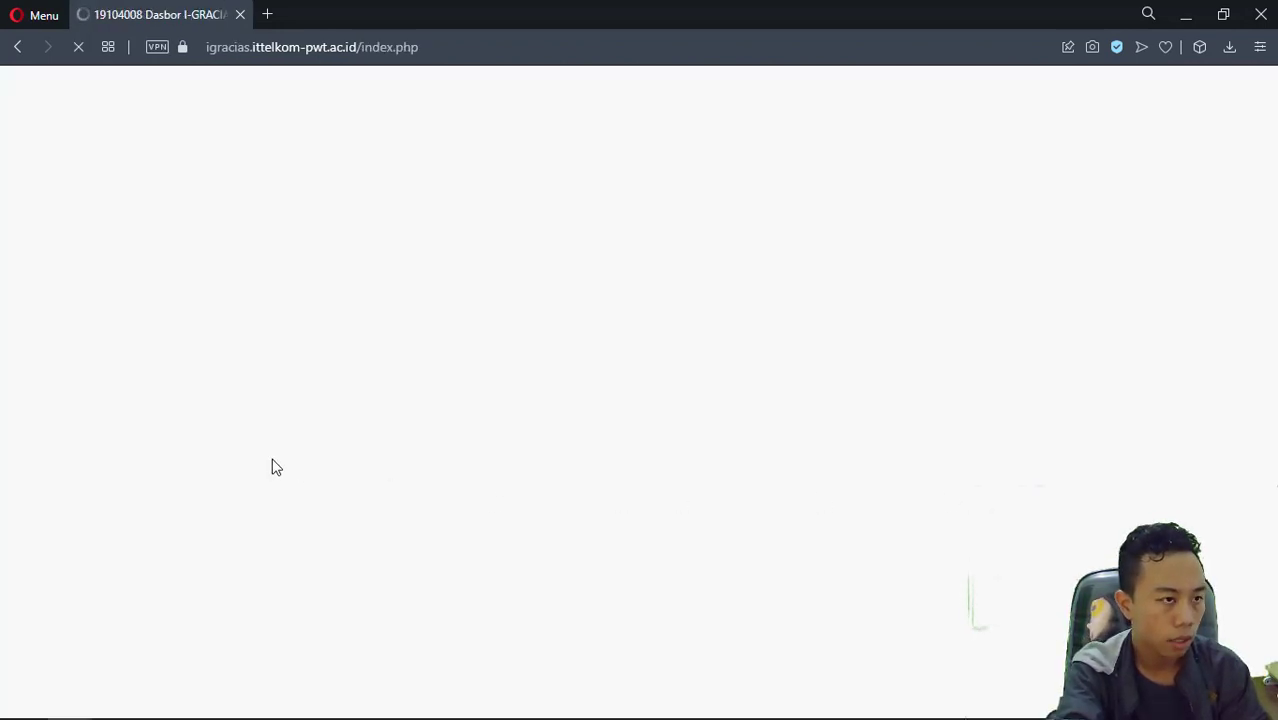
# Open Daftar TAK Mahasiswa from the dashboard's TAK Mahasiswa section and view the list of TAK entries.
pyautogui.scroll(-3, 140, 487)
pyautogui.scroll(-3, 140, 487)
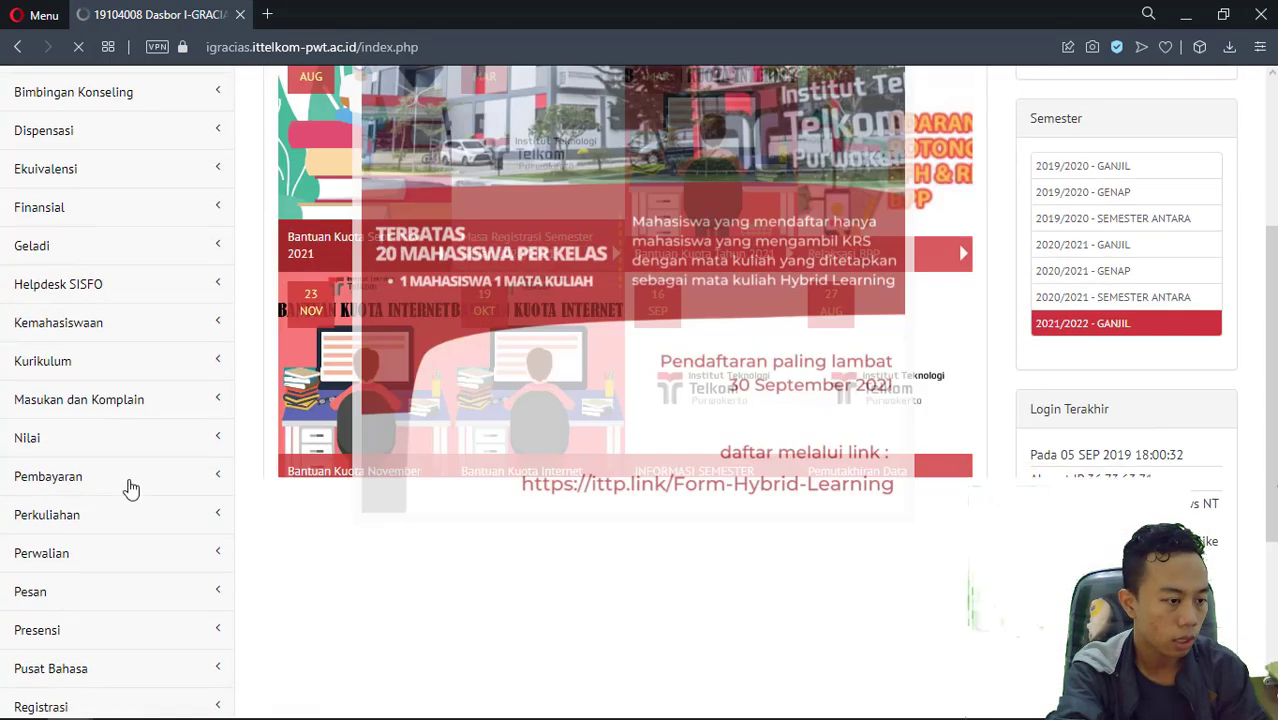
pyautogui.click(97, 568)
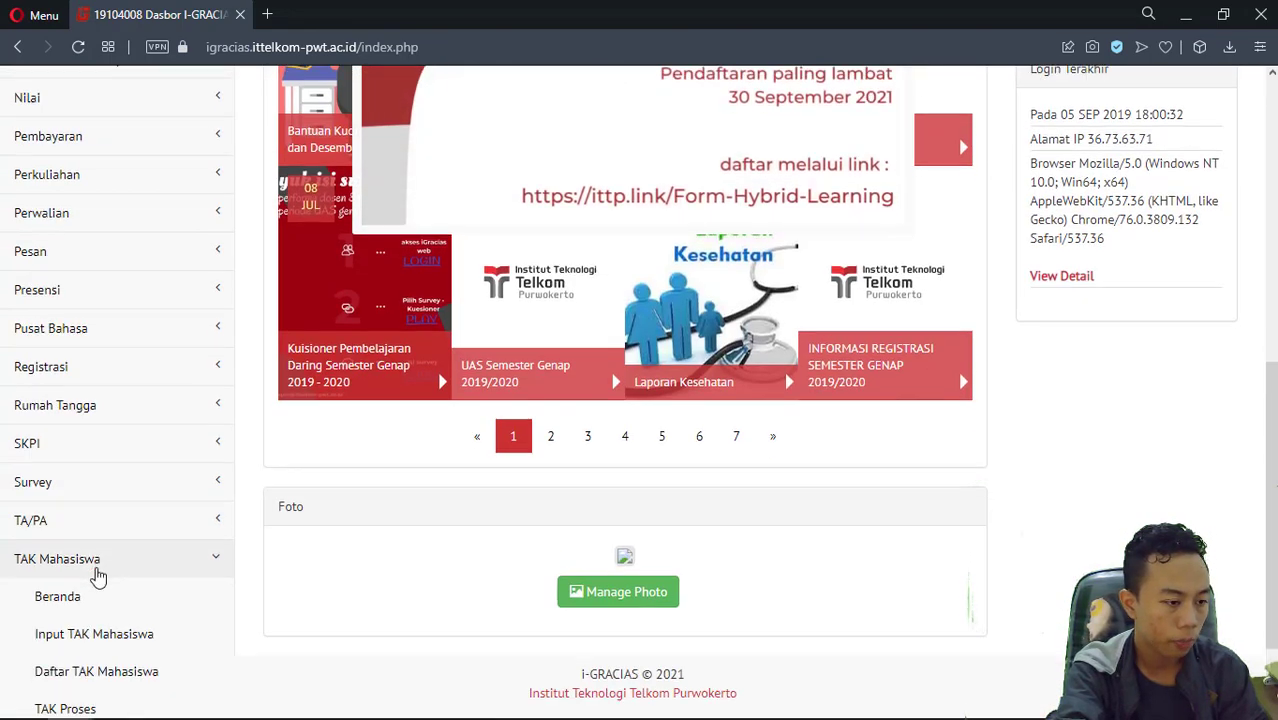
pyautogui.scroll(-1, 110, 550)
pyautogui.click(130, 550)
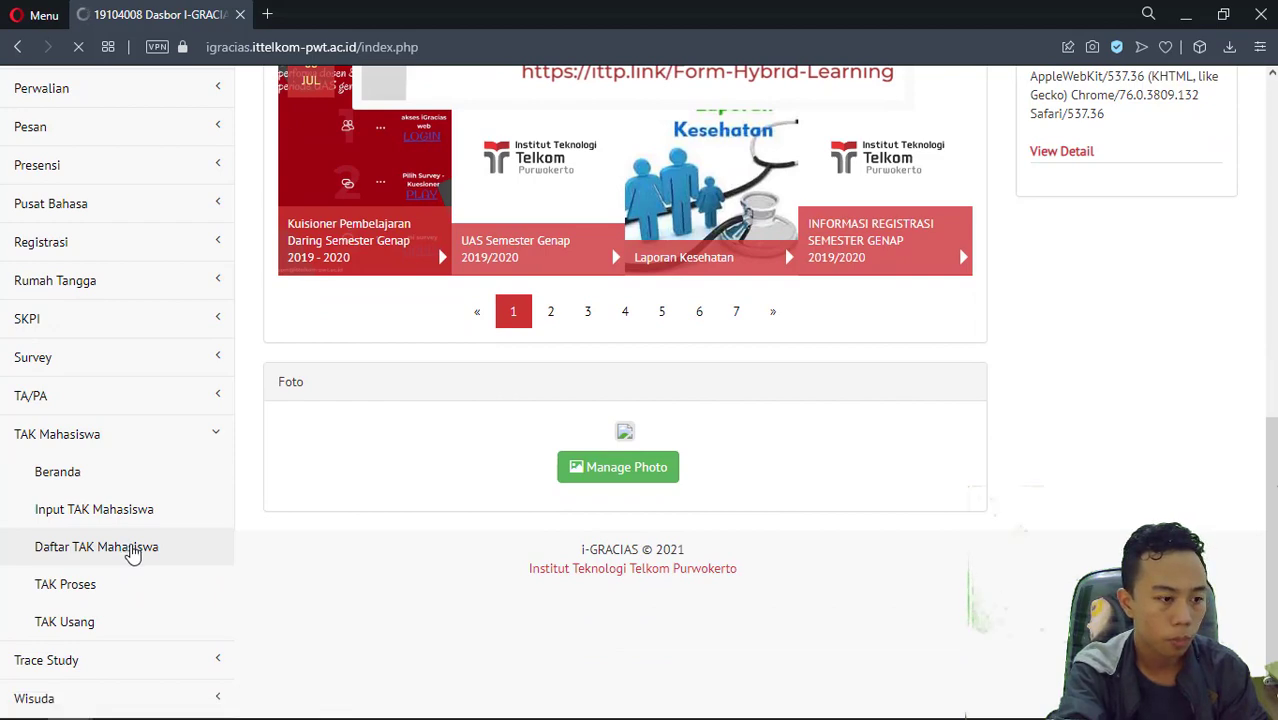
pyautogui.scroll(4, 133, 553)
pyautogui.scroll(4, 130, 551)
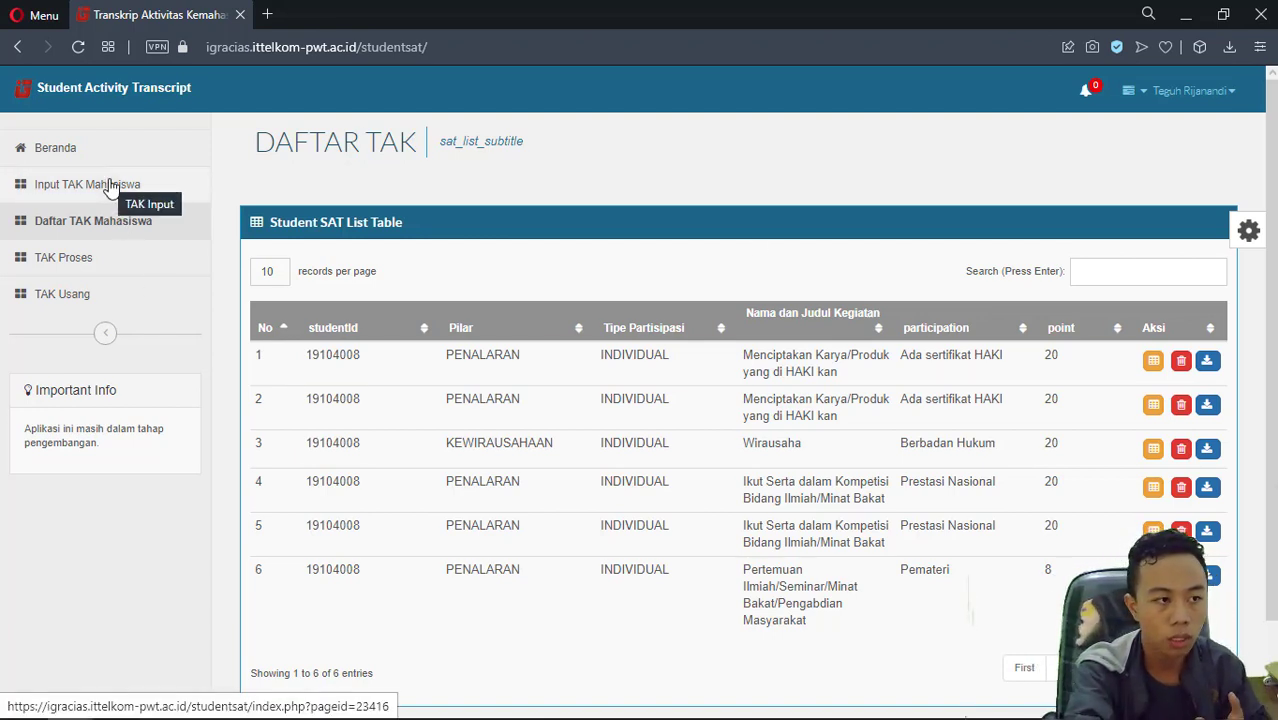
# Delete the third pending entry, Peserta Kemah Budaya Kaum Muda Tim Solutif, in TAK Proses.
pyautogui.click(107, 268)
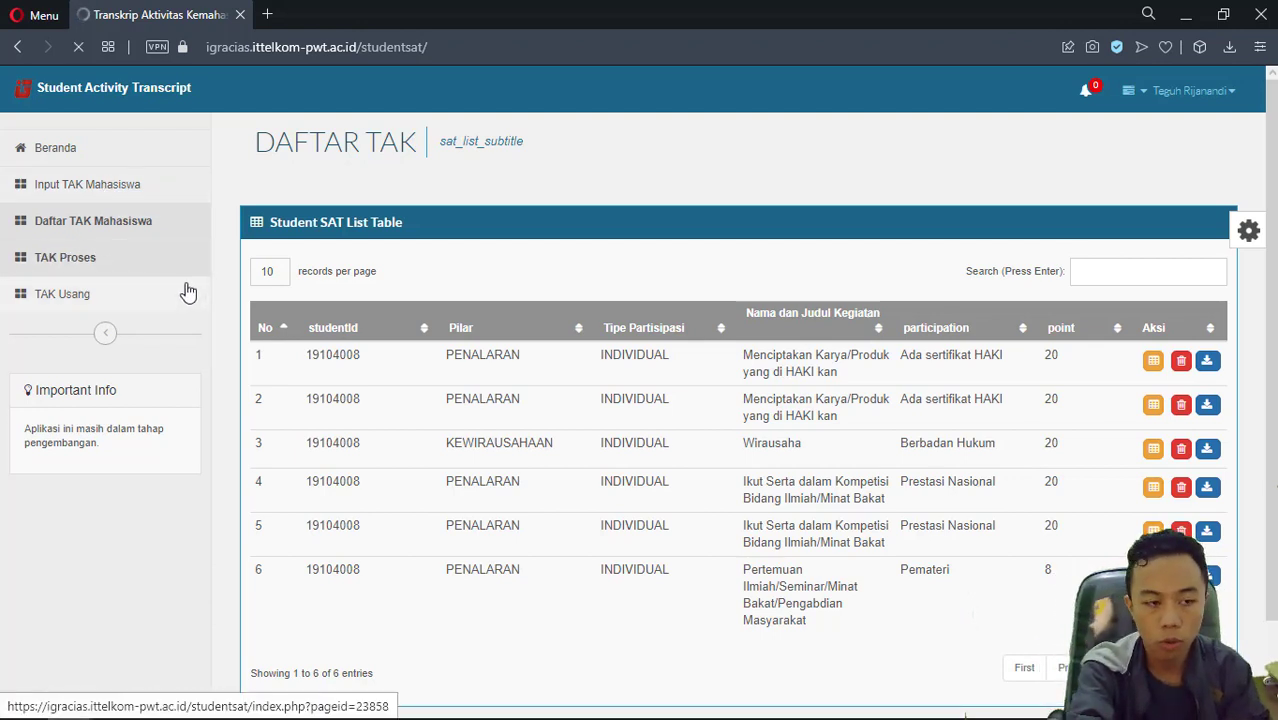
pyautogui.click(127, 265)
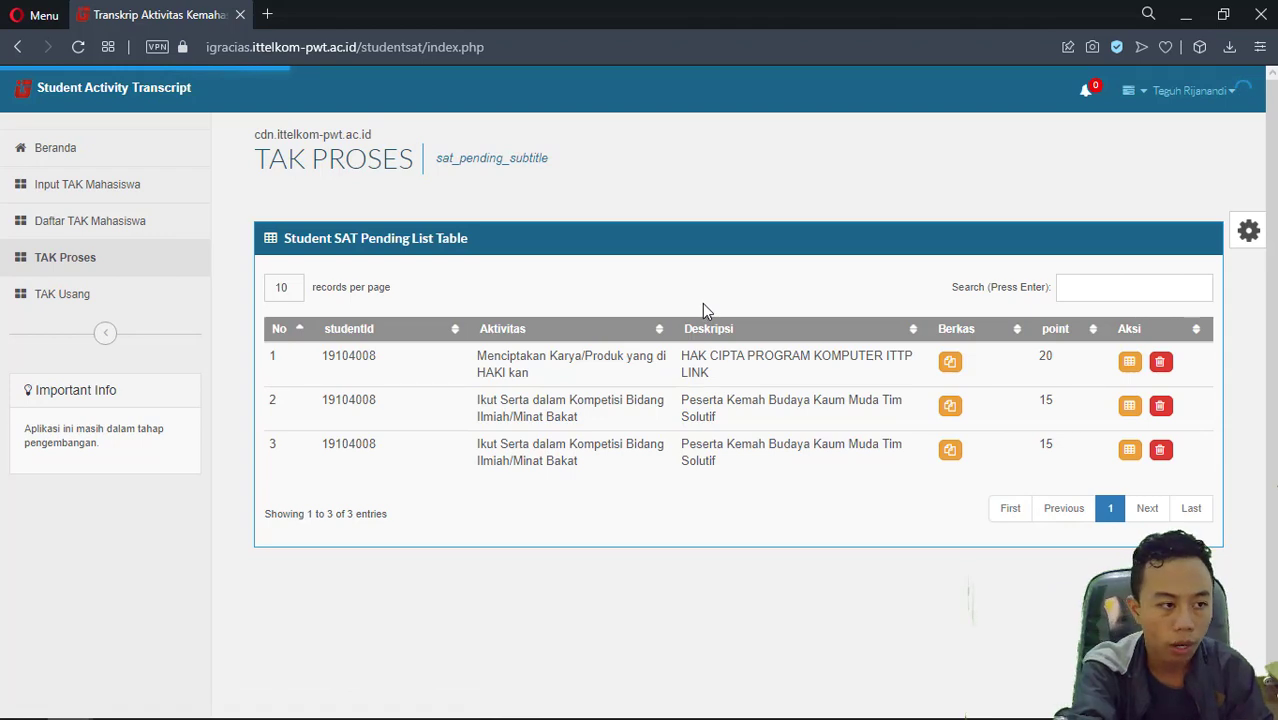
pyautogui.click(1160, 452)
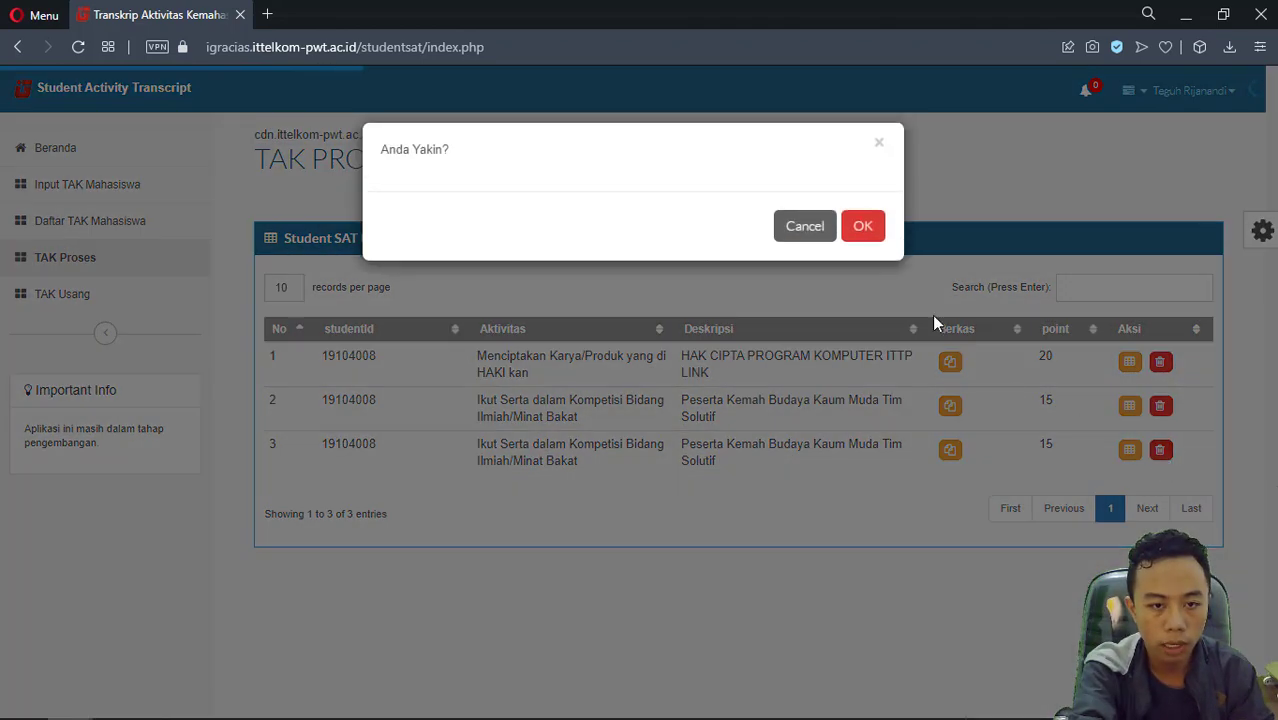
pyautogui.click(870, 230)
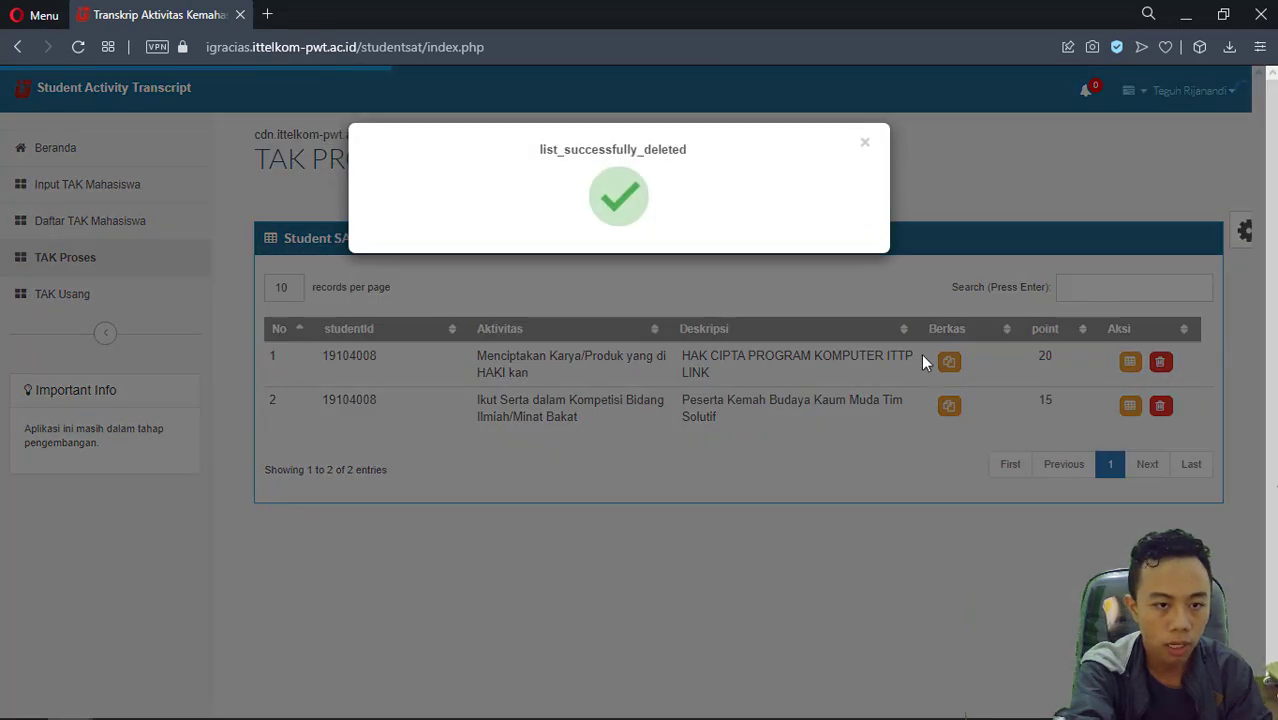
pyautogui.click(866, 144)
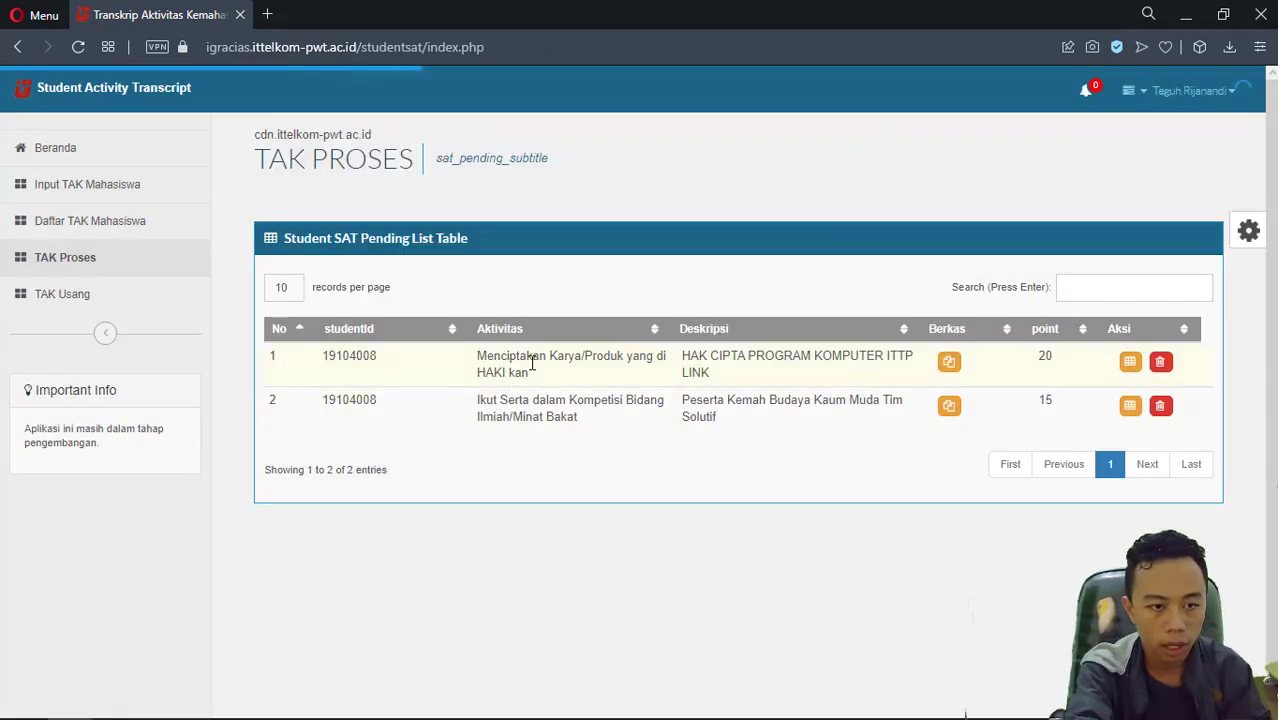
# Examine the activity, description and evidence list of the pending HAK CIPTA PROGRAM KOMPUTER ITTP LINK entry, and close the evidence list.
pyautogui.moveTo(529, 374); pyautogui.dragTo(479, 362)
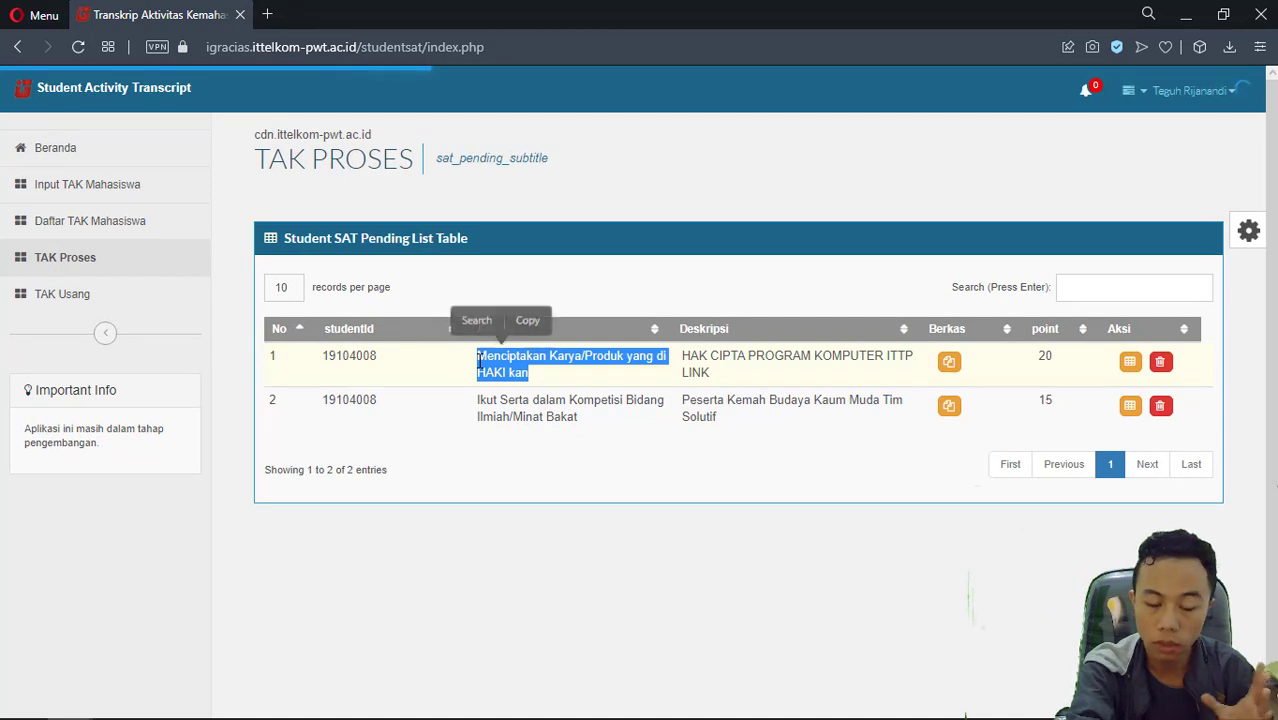
pyautogui.click(590, 378)
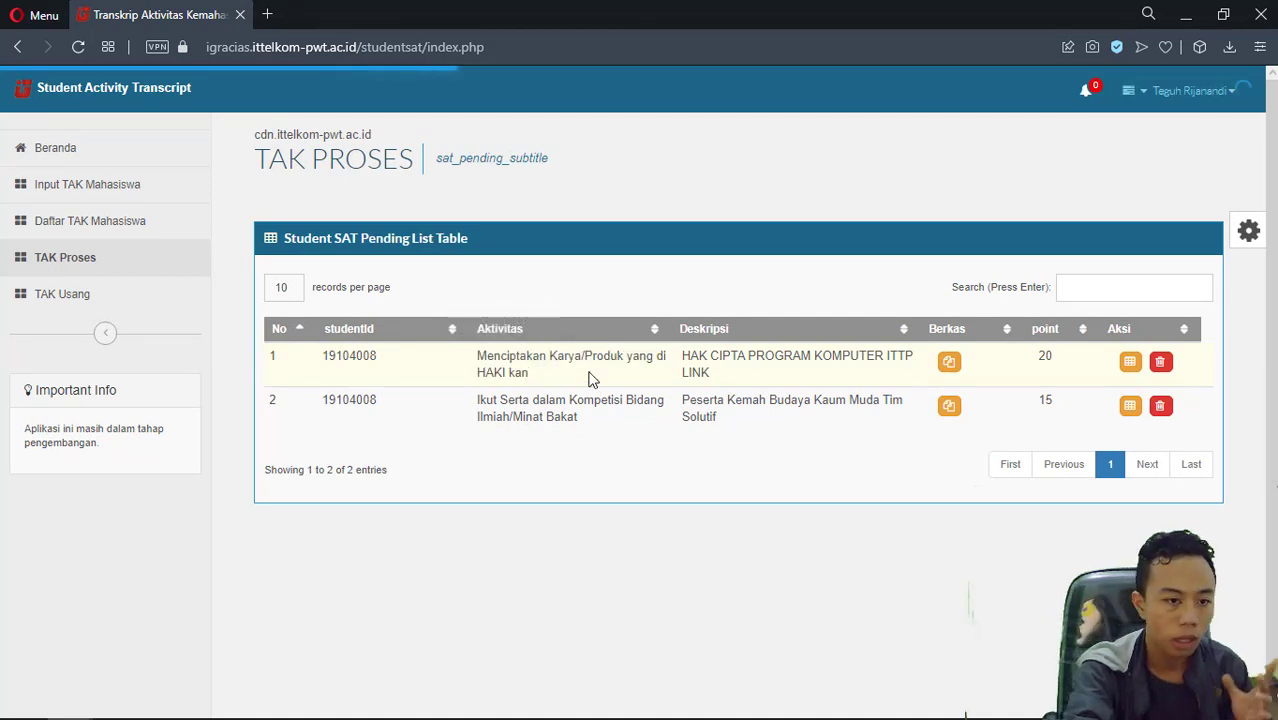
pyautogui.tripleClick(697, 369)
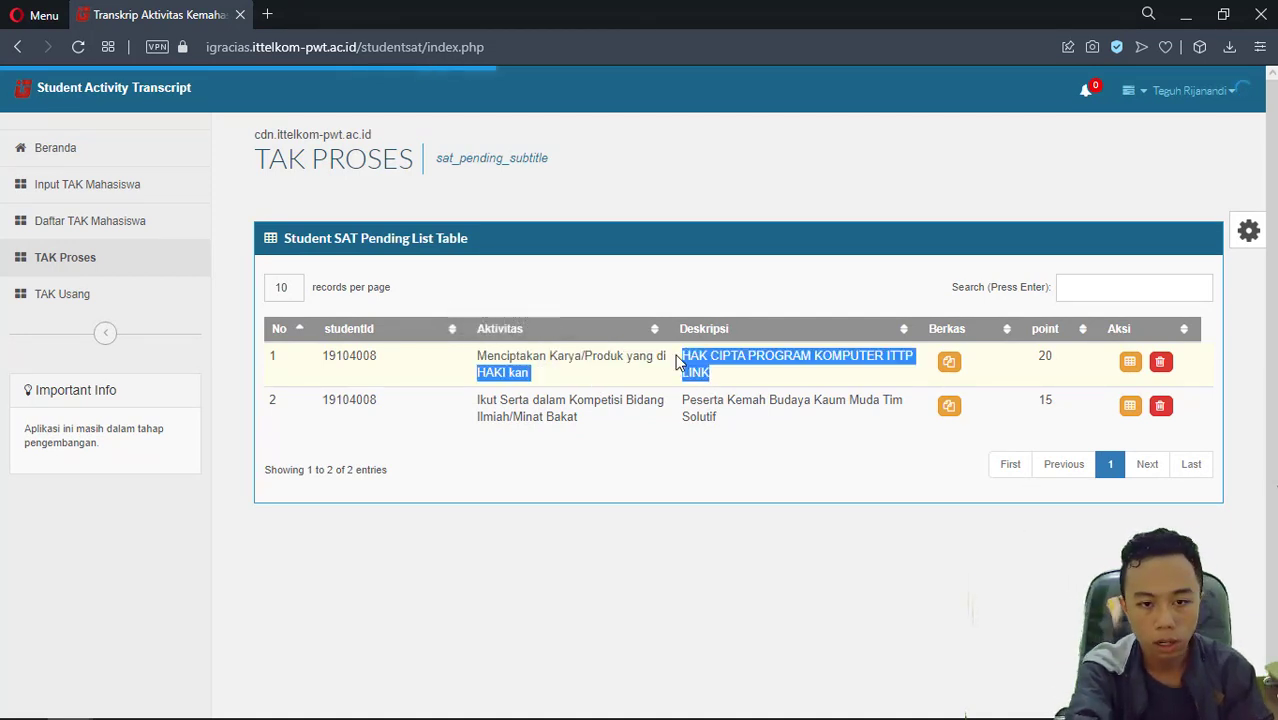
pyautogui.click(782, 488)
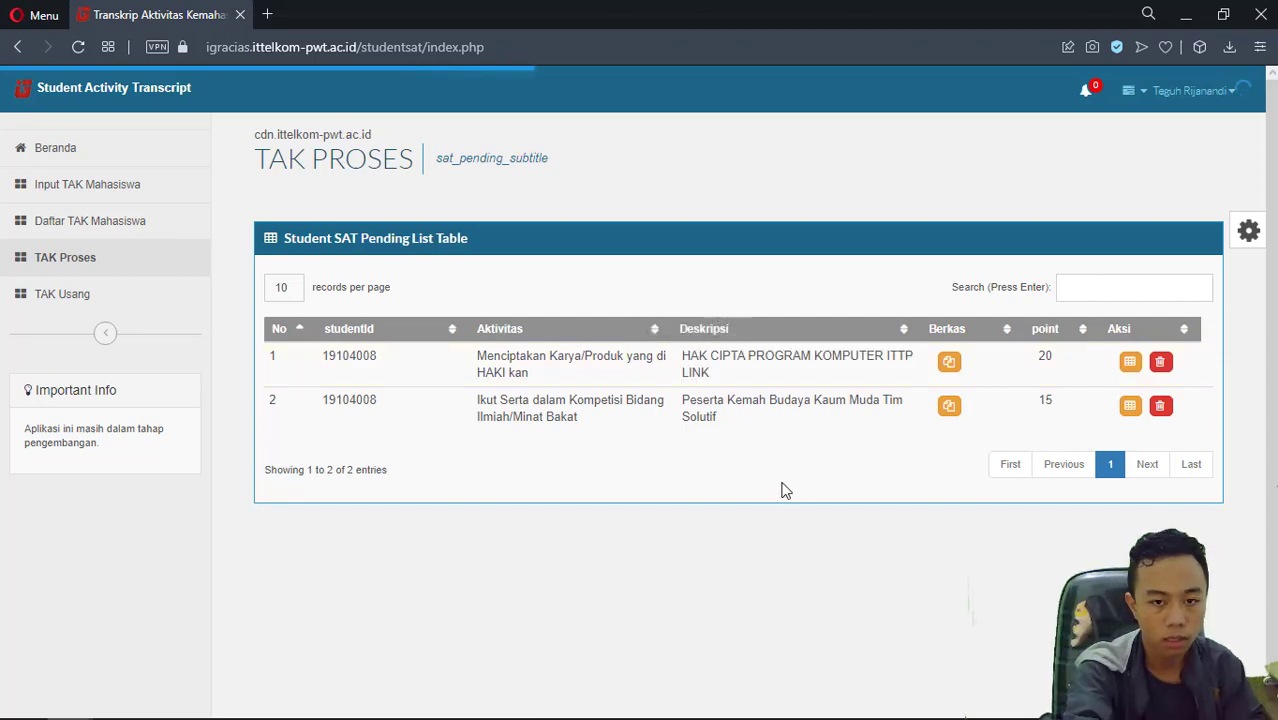
pyautogui.click(947, 363)
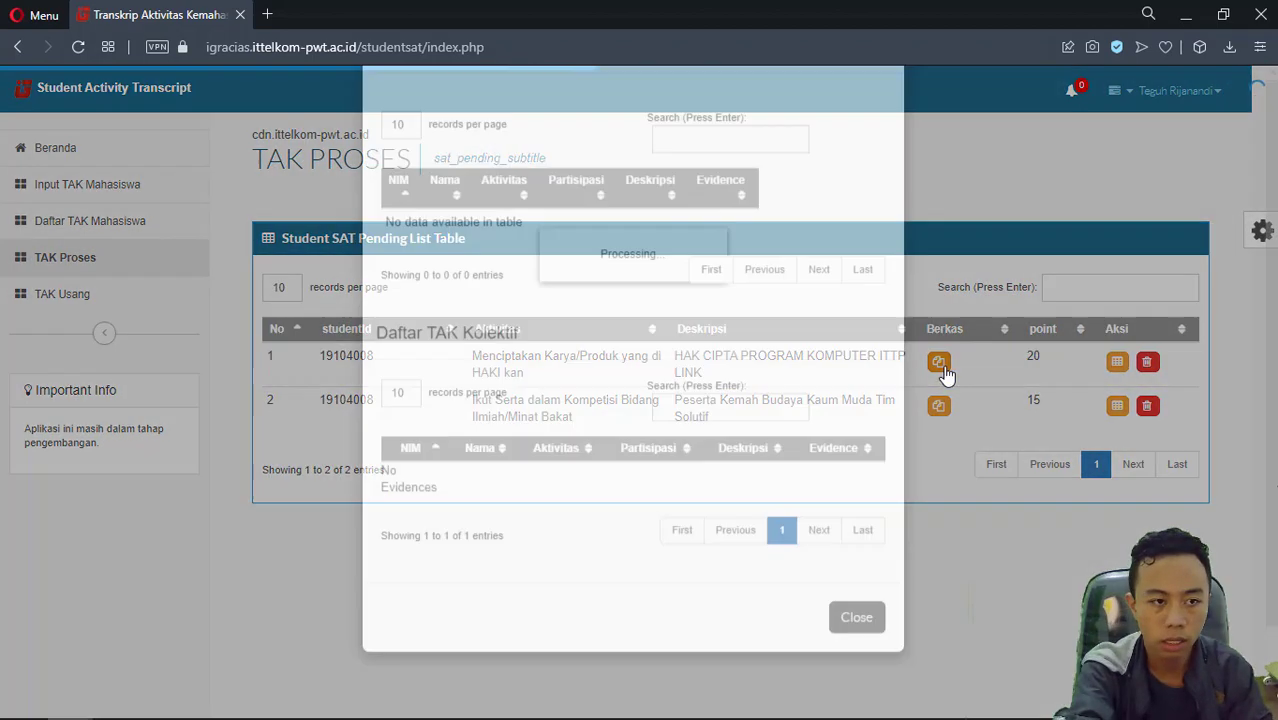
pyautogui.scroll(-1, 585, 285)
pyautogui.scroll(2, 588, 297)
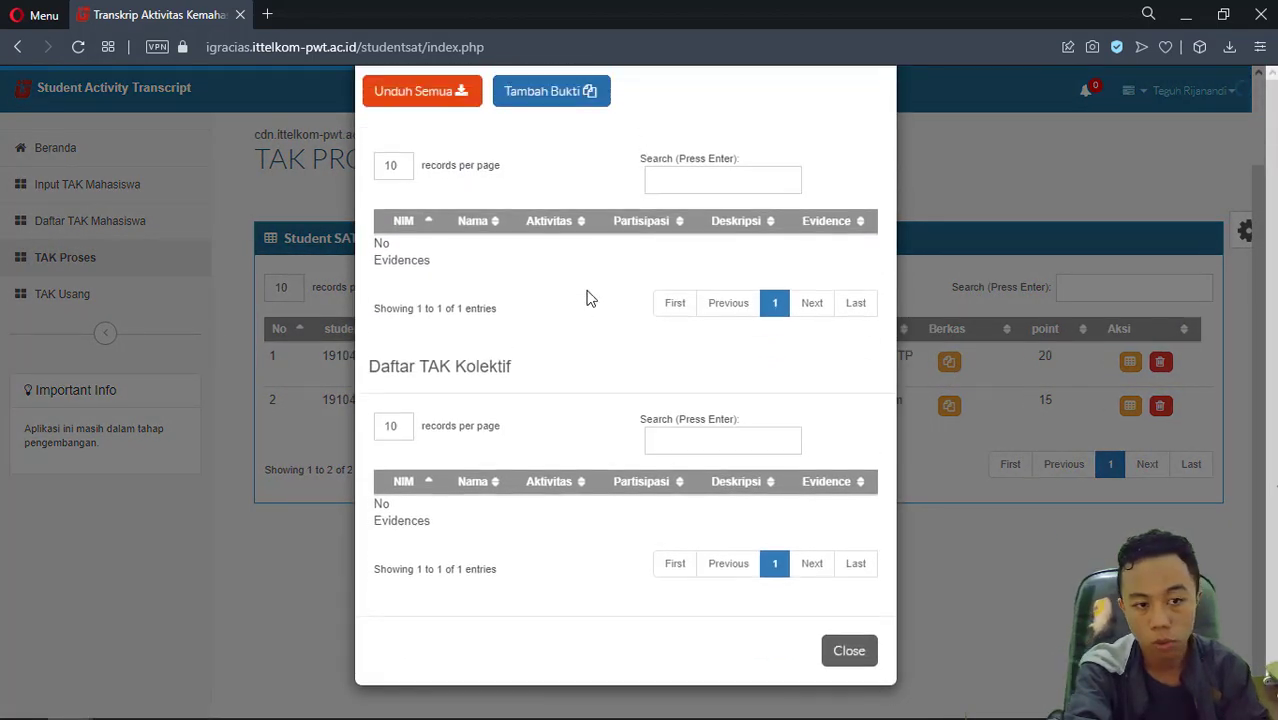
pyautogui.click(1021, 350)
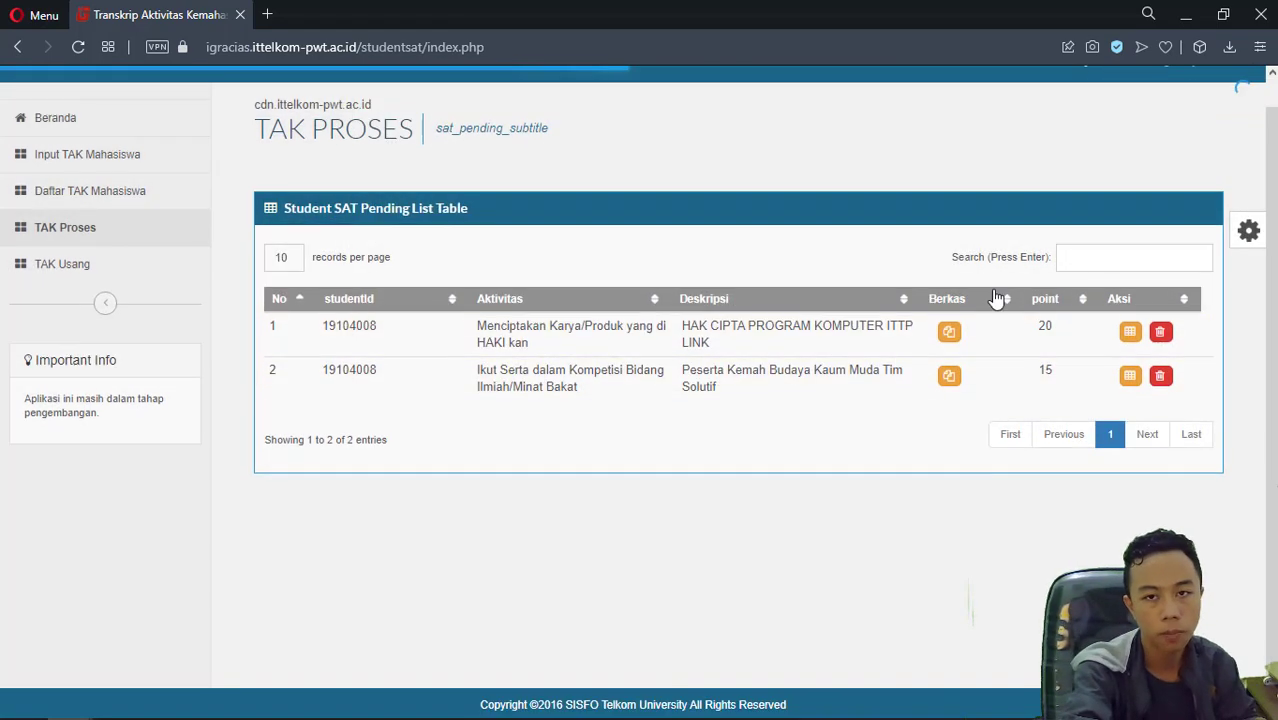